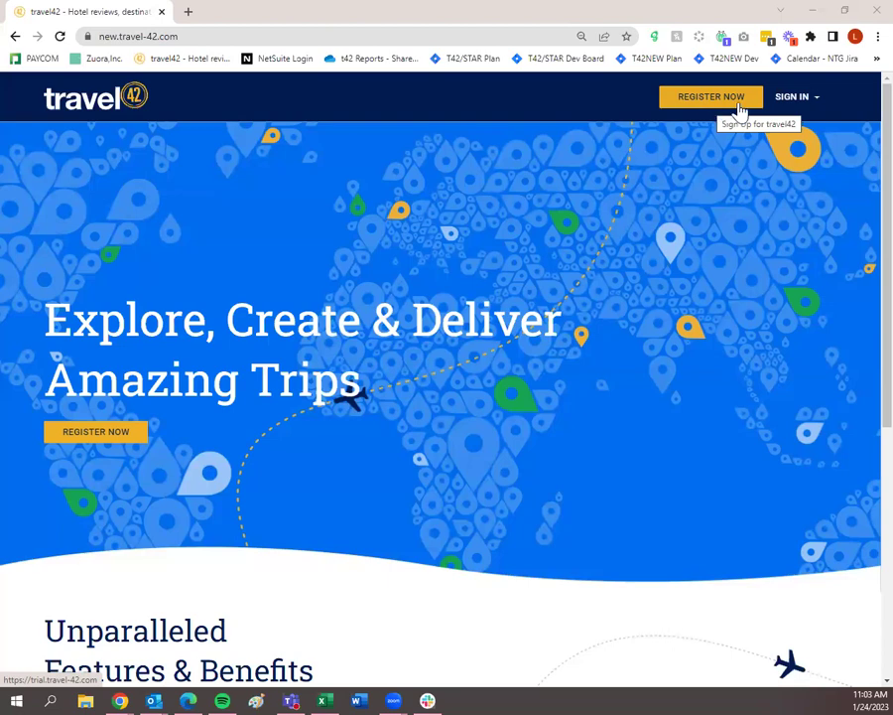
Sign in to Travel42 with the autofilled saved credentials to reach the trip plans dashboard.
click(800, 99)
click(775, 276)
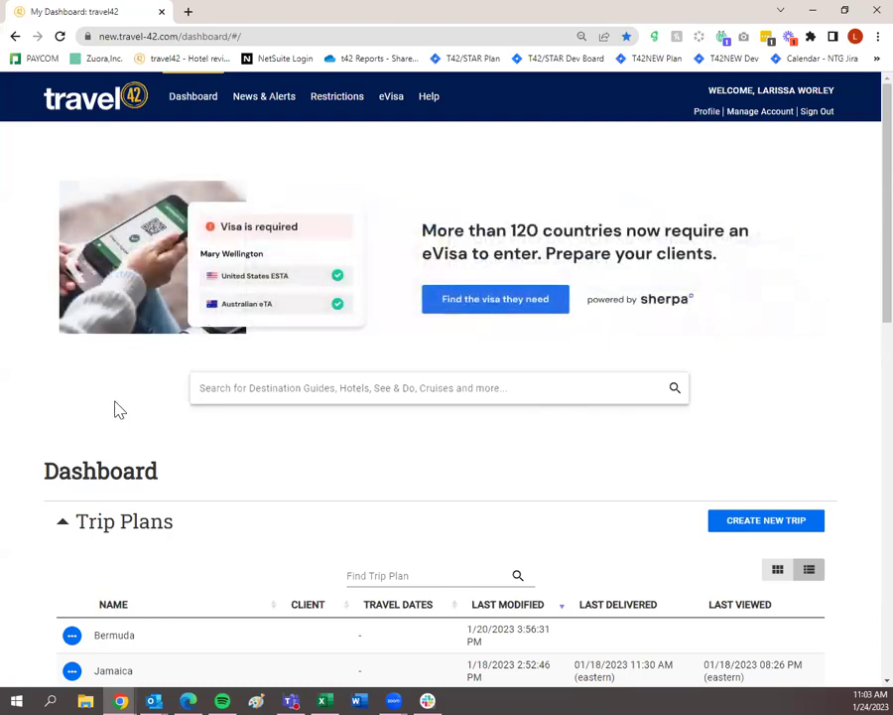
scroll(220, 389, down, 4)
scroll(324, 417, down, 6)
scroll(227, 476, up, 10)
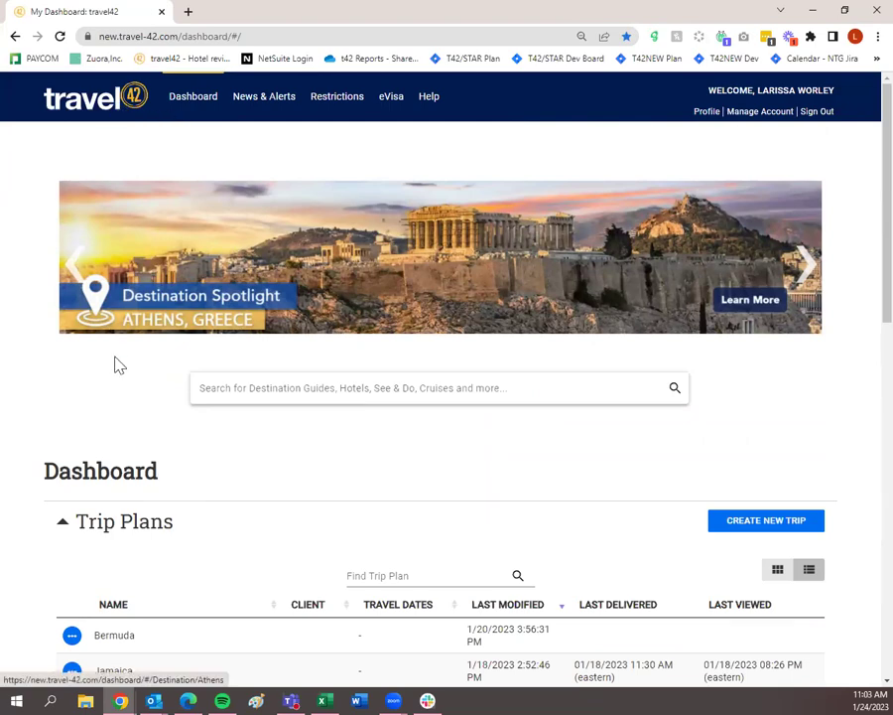
scroll(338, 397, down, 5)
scroll(375, 425, up, 5)
scroll(374, 423, down, 9)
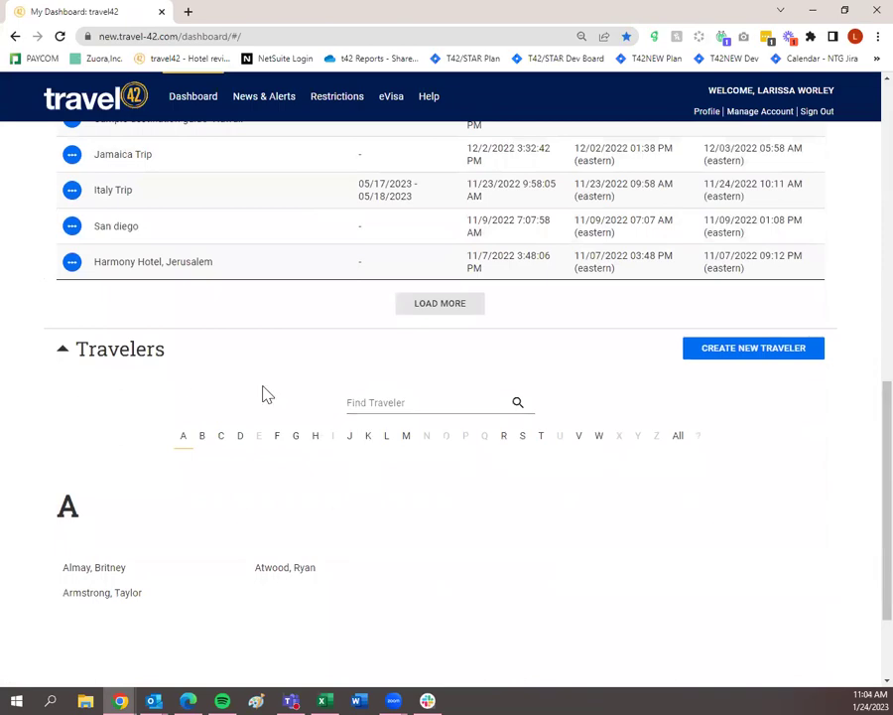
scroll(279, 526, up, 9)
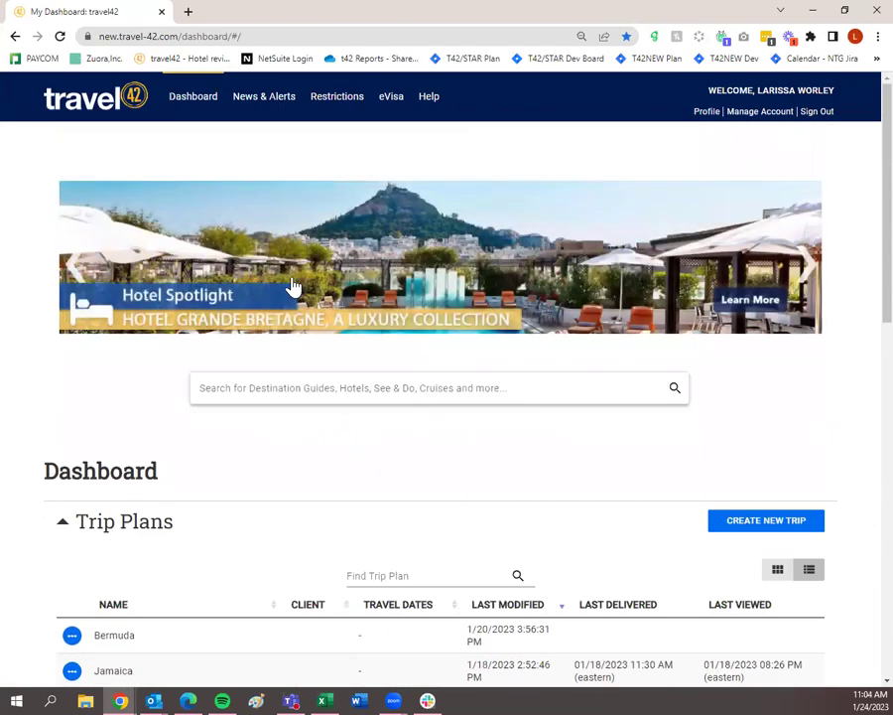
Browse the News & Alerts sections, then bring up the travel restrictions map.
click(277, 95)
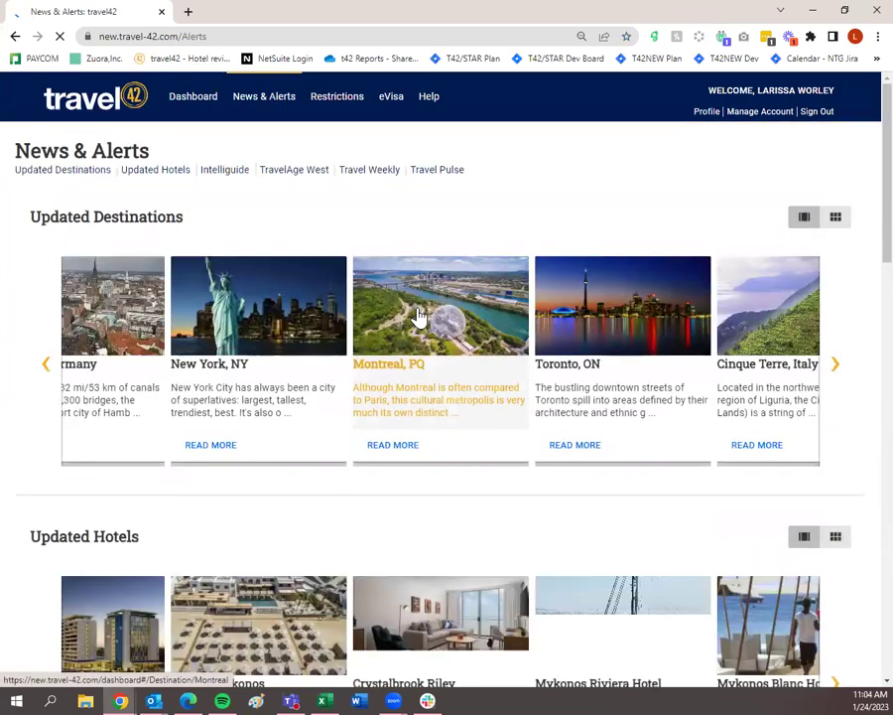
scroll(421, 323, down, 5)
scroll(516, 369, down, 3)
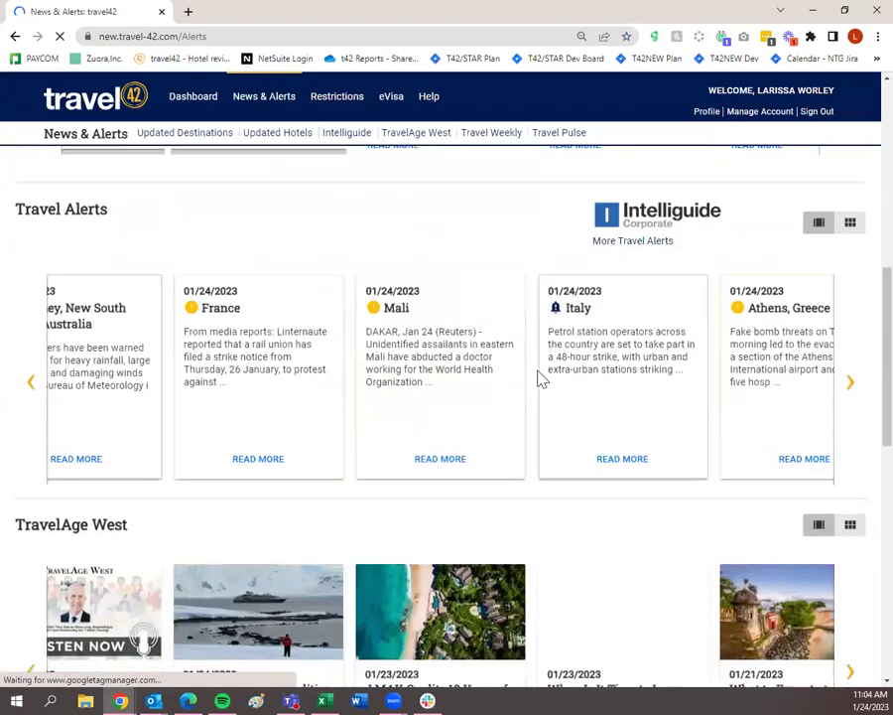
scroll(552, 374, up, 1)
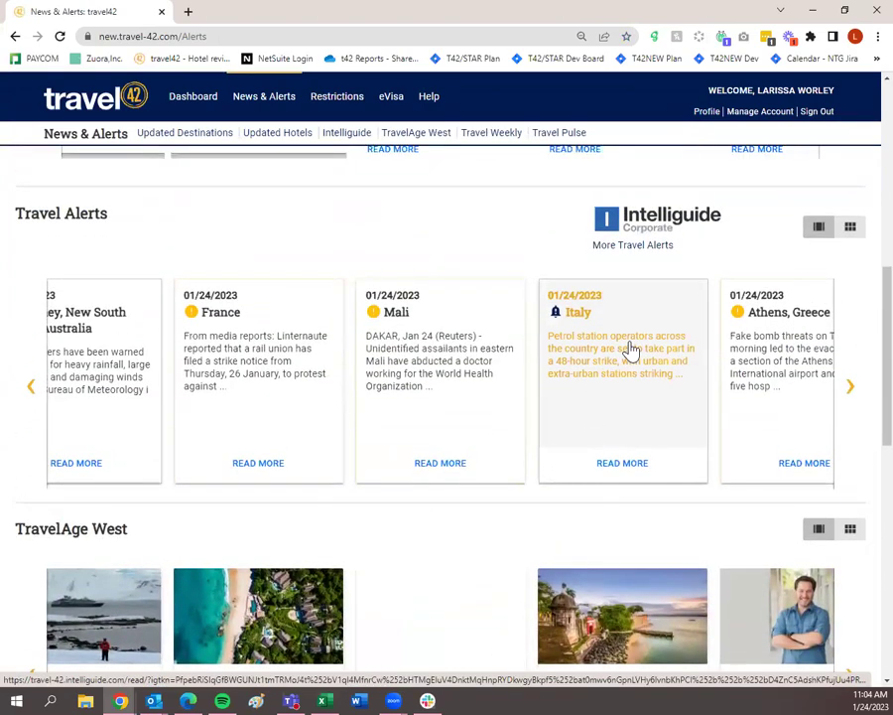
scroll(624, 350, down, 5)
scroll(674, 384, down, 3)
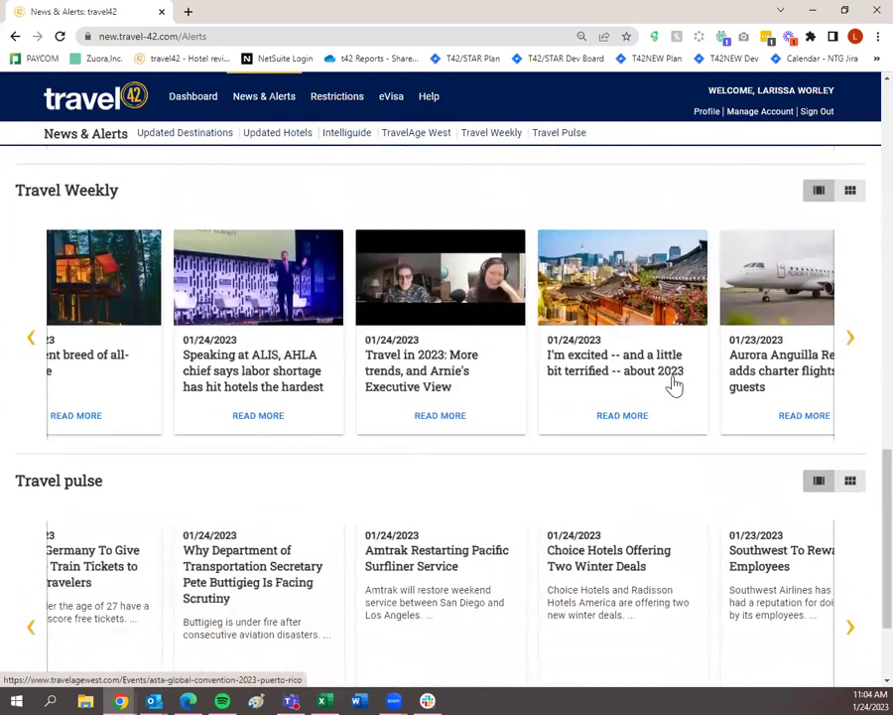
scroll(614, 506, up, 15)
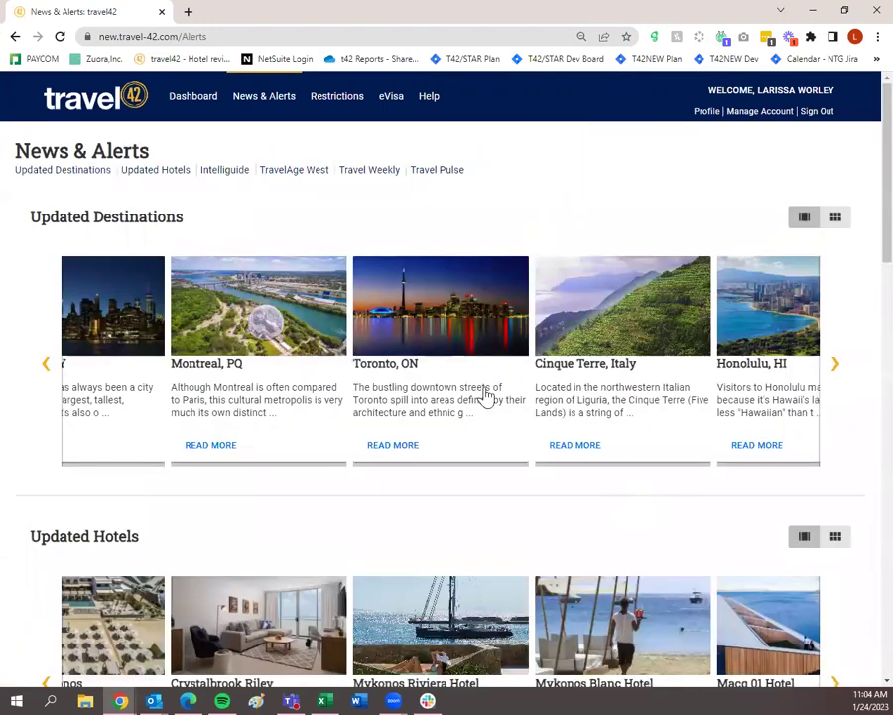
click(340, 111)
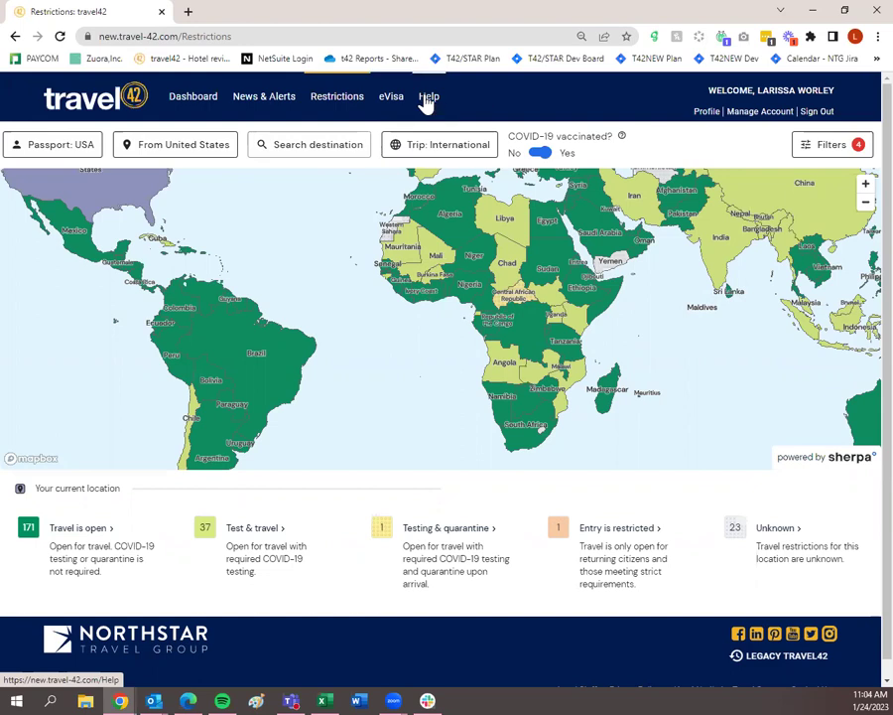
Open the Travel42 Help Center in a new browser tab.
click(426, 99)
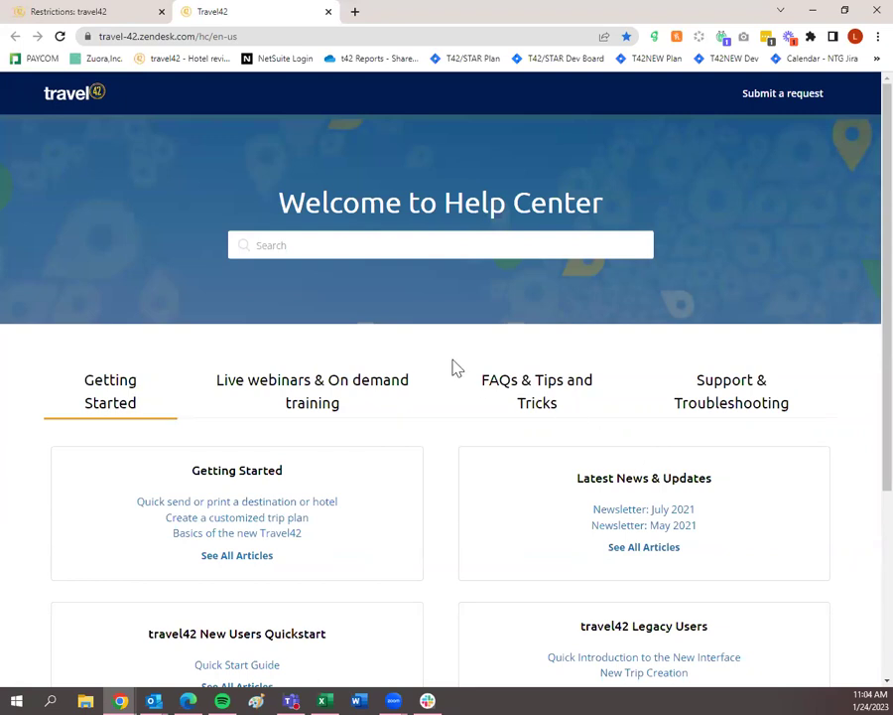
Enter 'quick send' in the Help Center search, then clear it and browse the home sections.
click(387, 243)
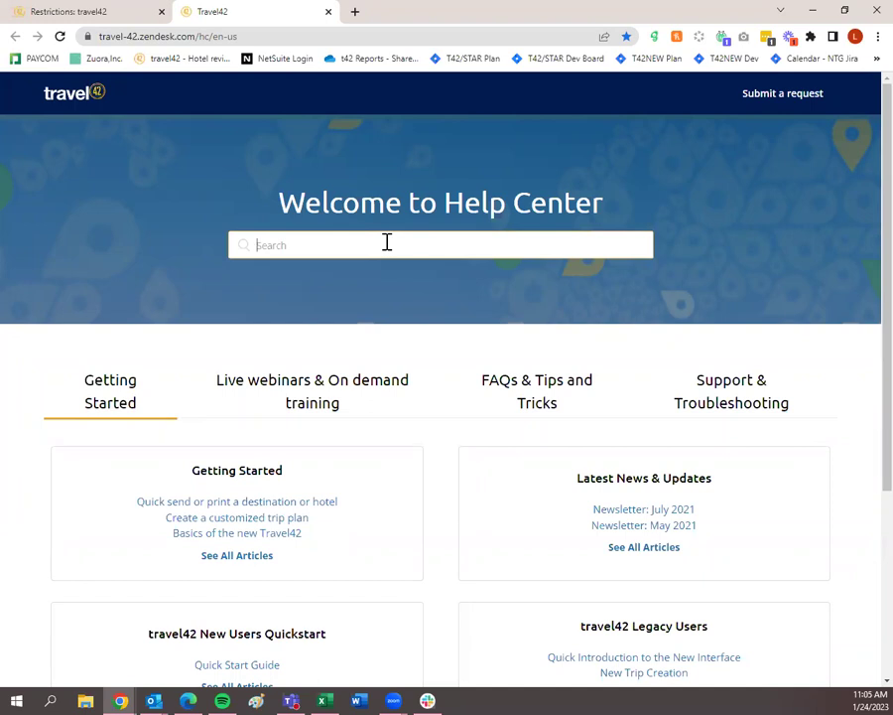
text(quick send)
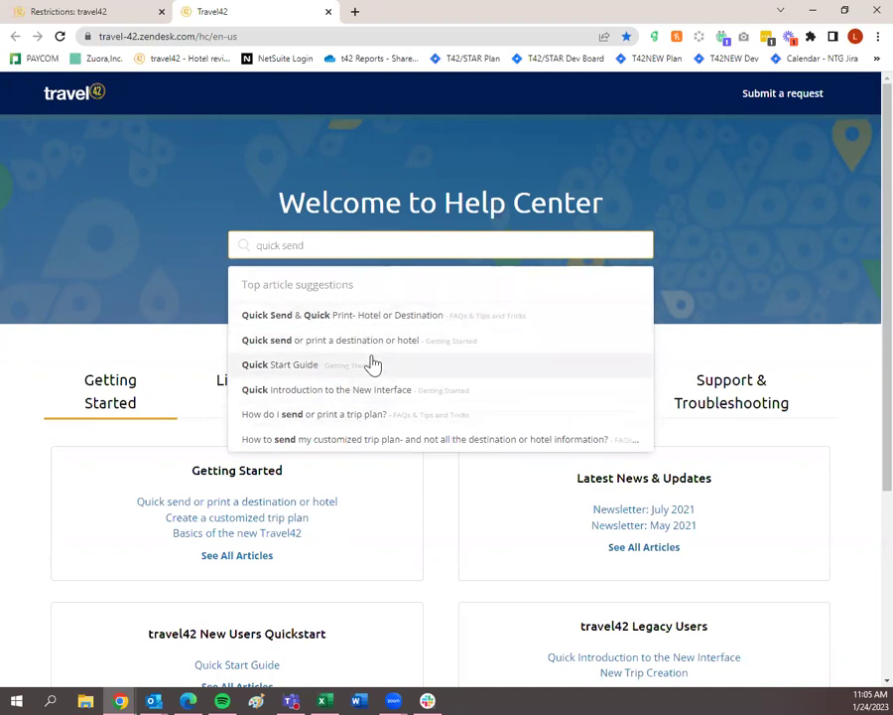
drag(344, 245, 209, 269)
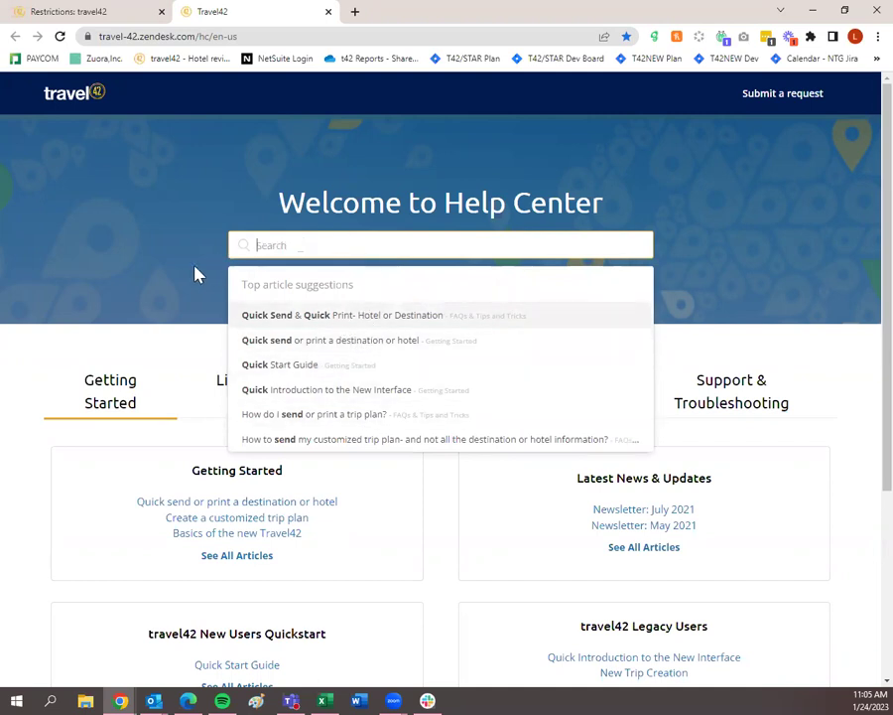
key(BackSpace)
scroll(156, 410, down, 2)
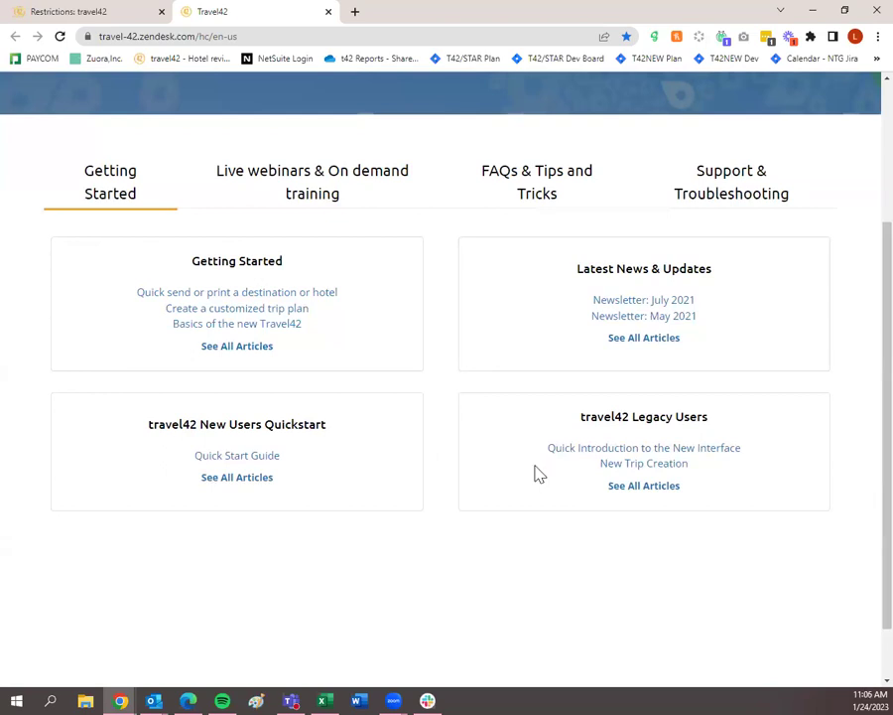
scroll(532, 469, up, 3)
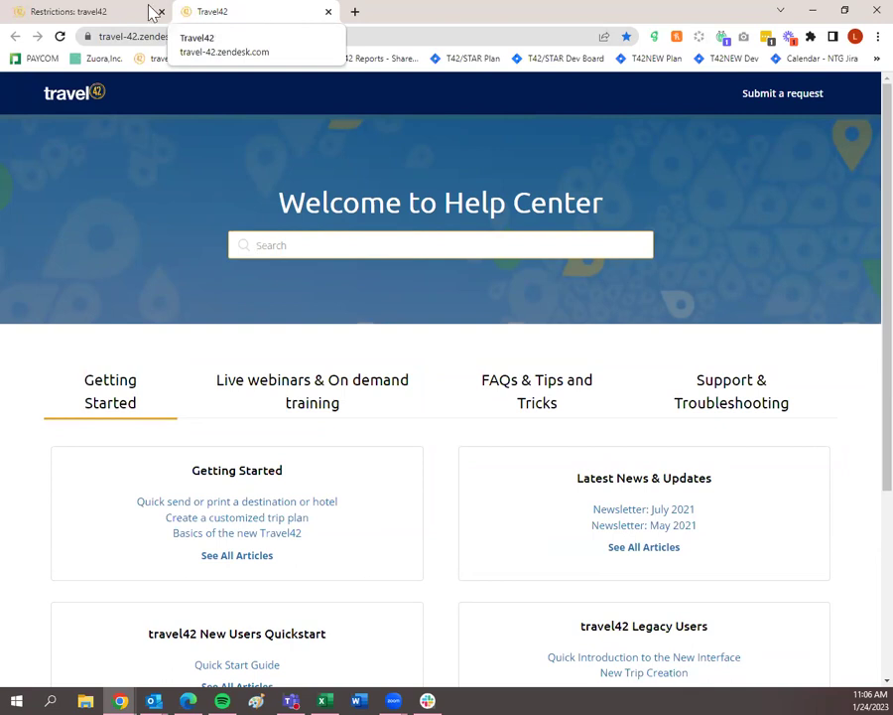
Switch back to the 'Restrictions: travel42' tab showing the restrictions map.
click(95, 16)
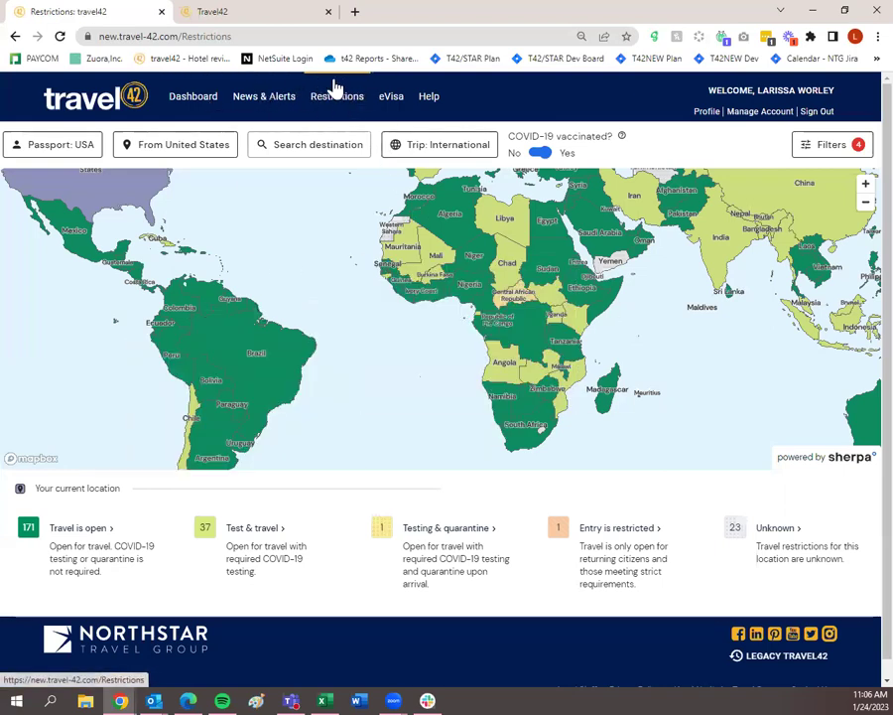
Go to the Dashboard and scroll down past the trip plans to the Travelers directory.
click(183, 101)
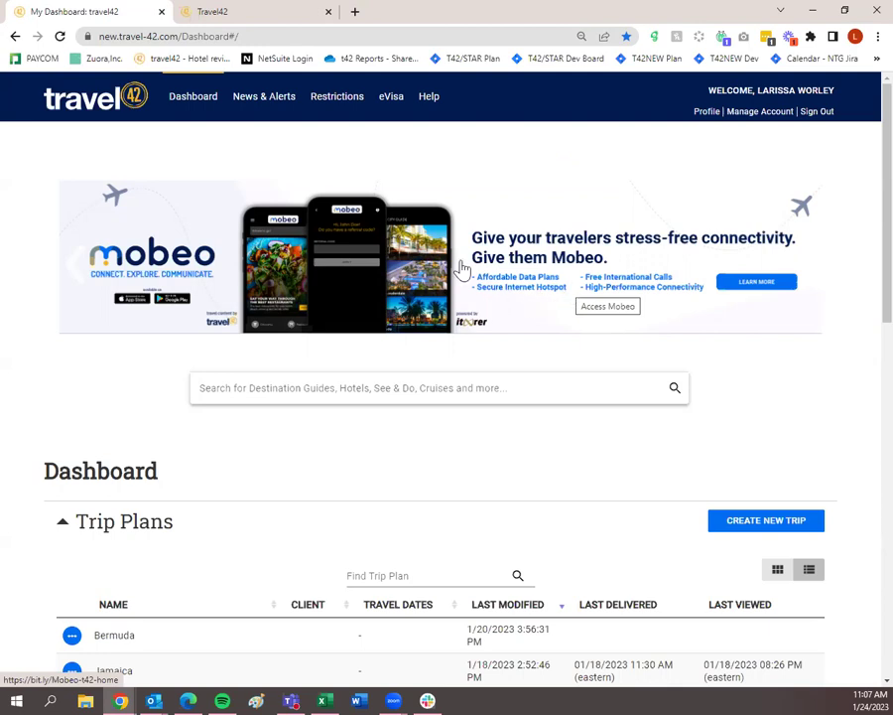
scroll(248, 174, down, 5)
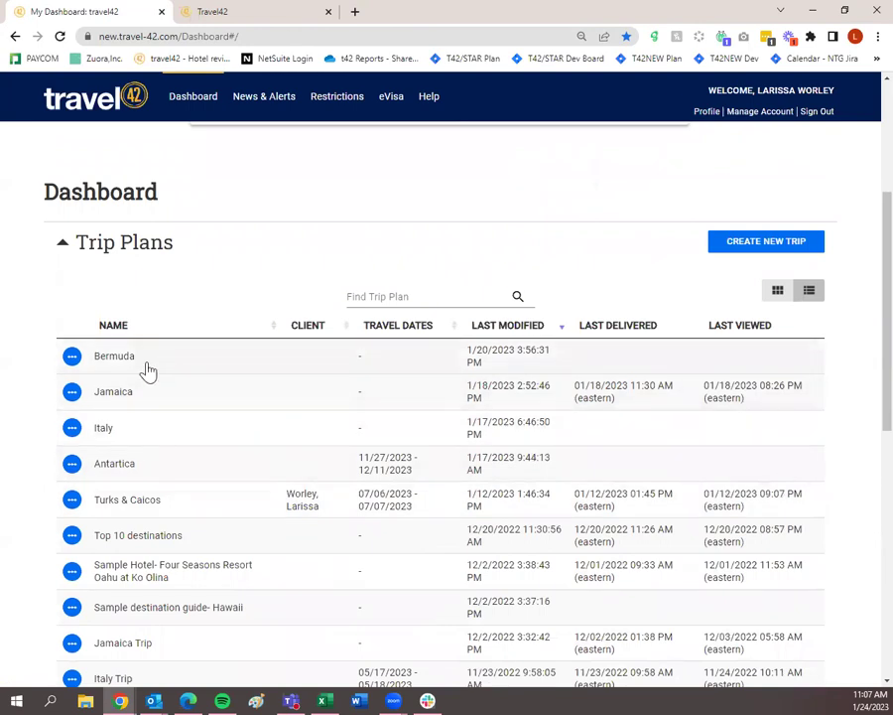
scroll(434, 421, down, 5)
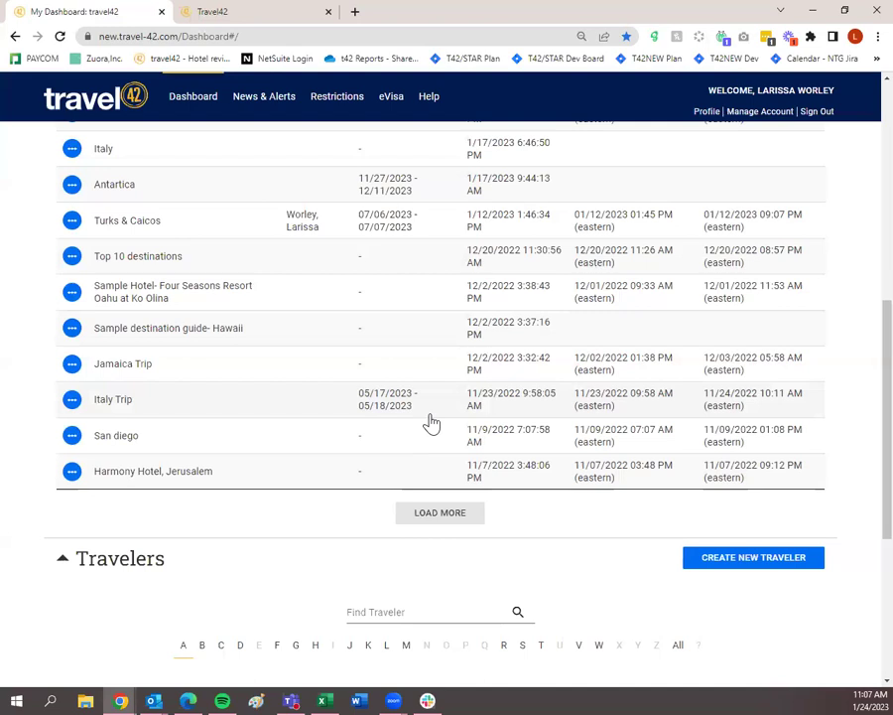
scroll(437, 421, up, 3)
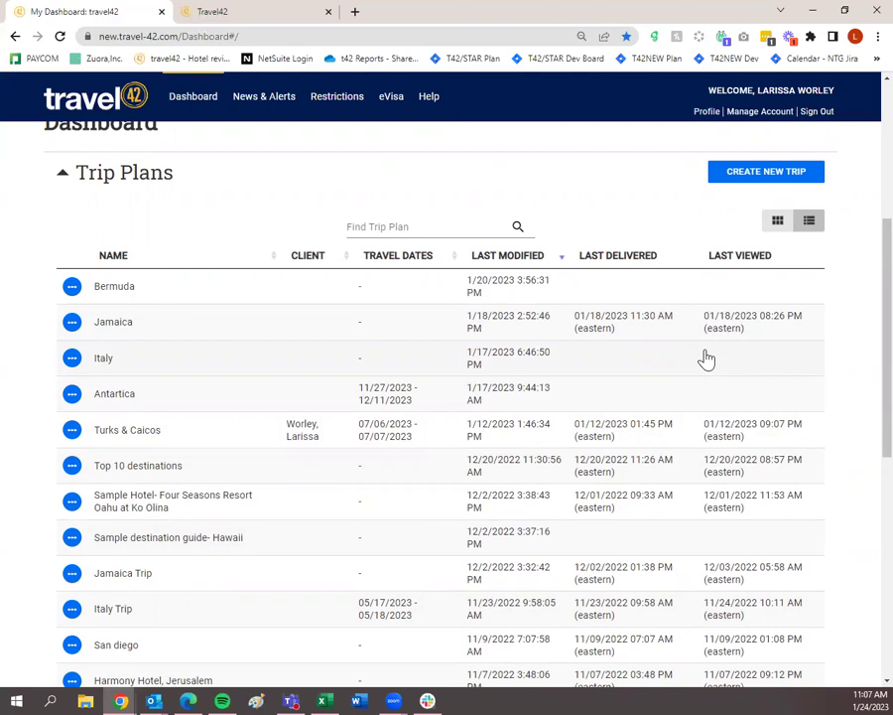
scroll(706, 359, down, 10)
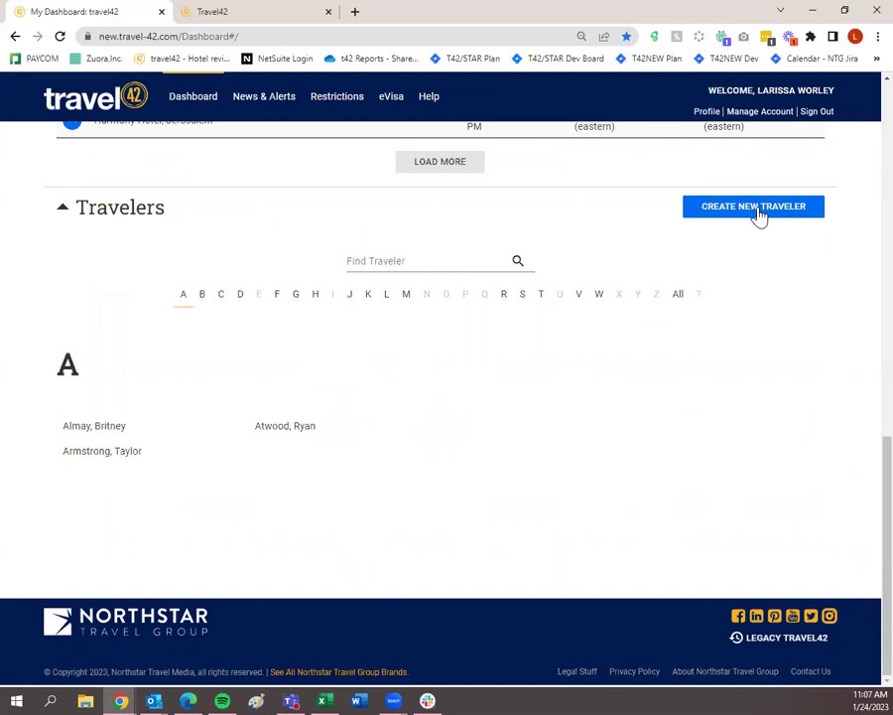
Open a W-surname traveler's card, check their trips and contact details, then open their full record.
click(597, 296)
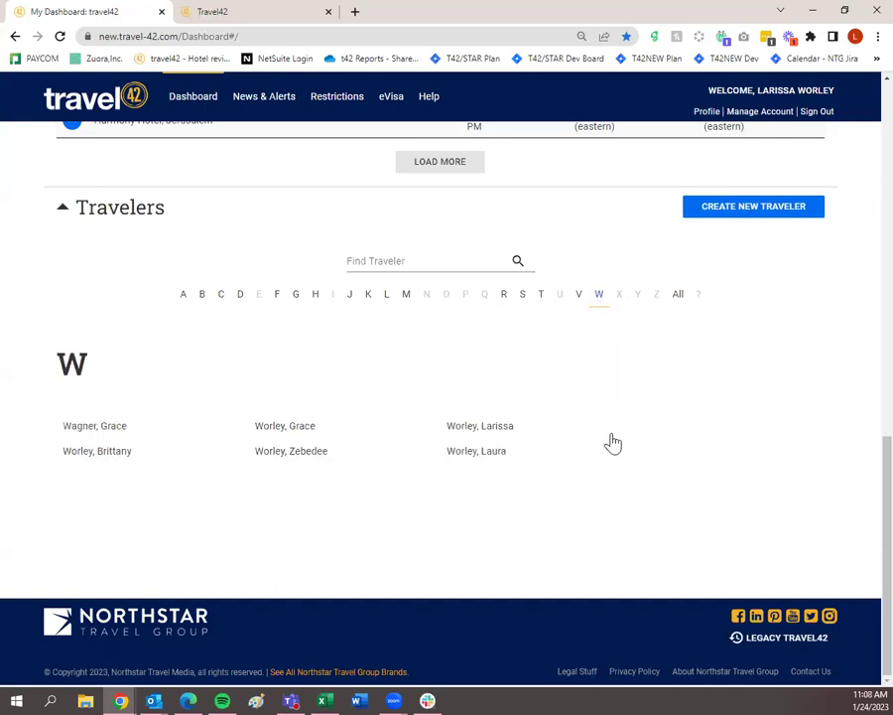
click(476, 433)
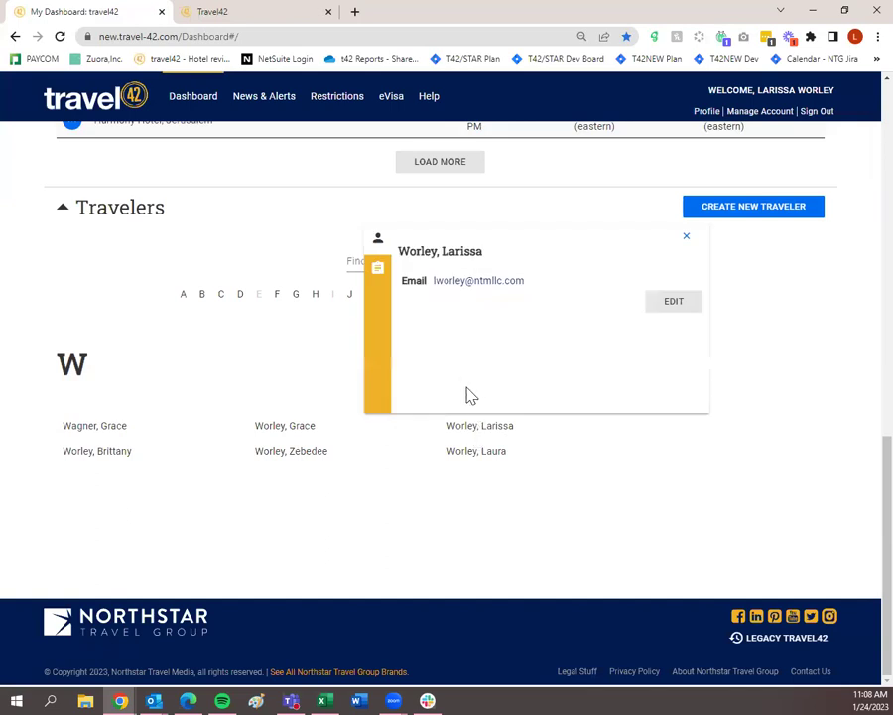
click(378, 271)
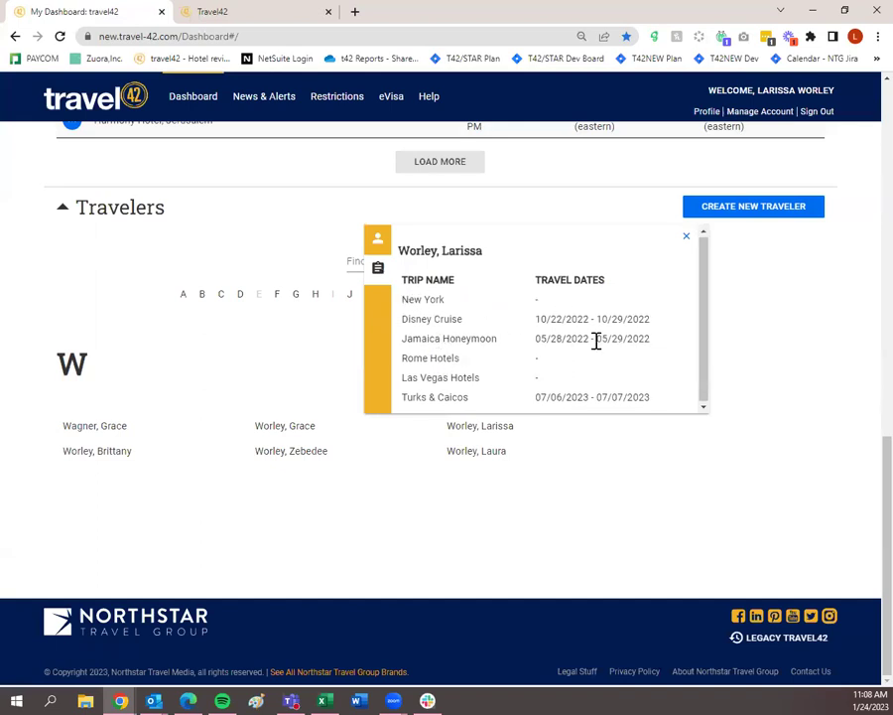
click(377, 243)
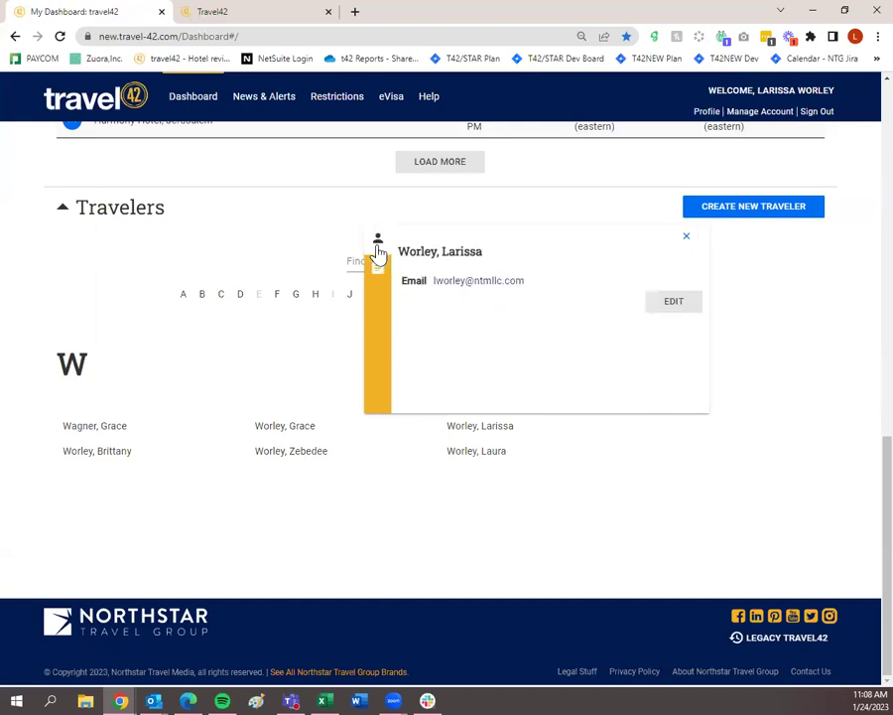
click(668, 308)
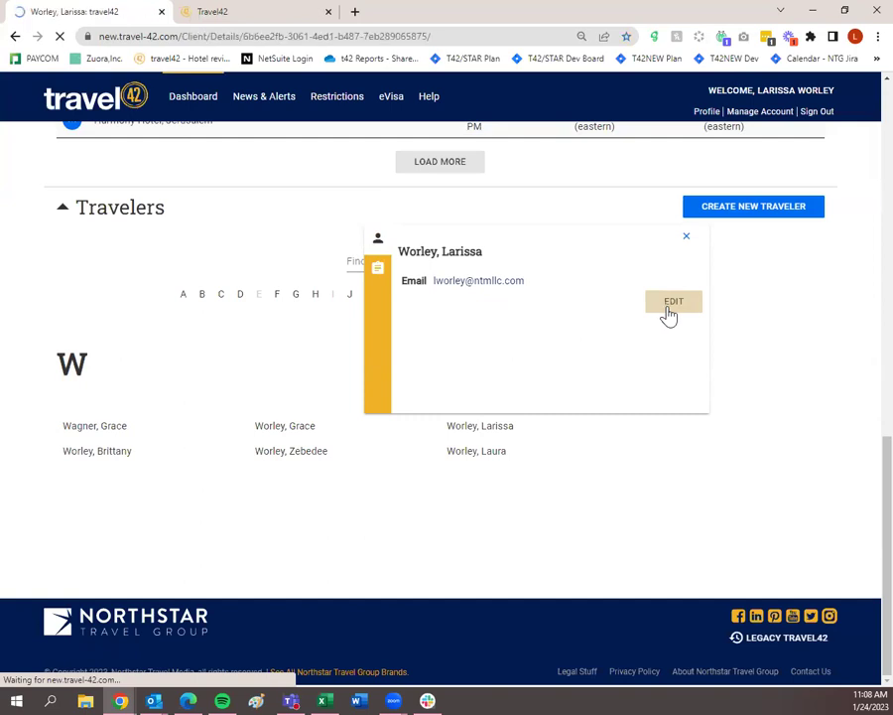
Review the table of trip plans sent to this traveler.
click(509, 254)
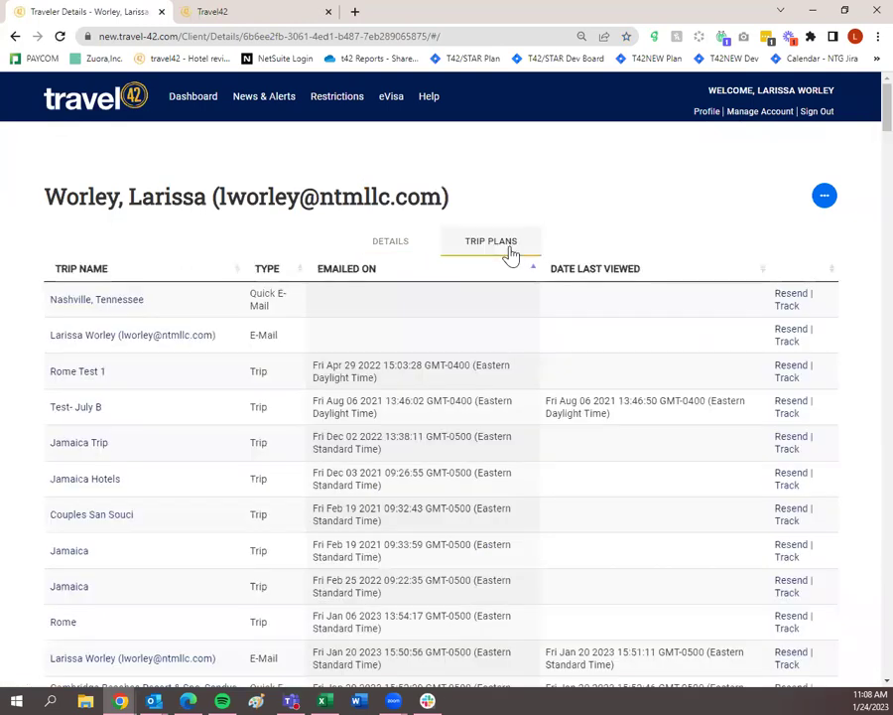
scroll(555, 296, down, 1)
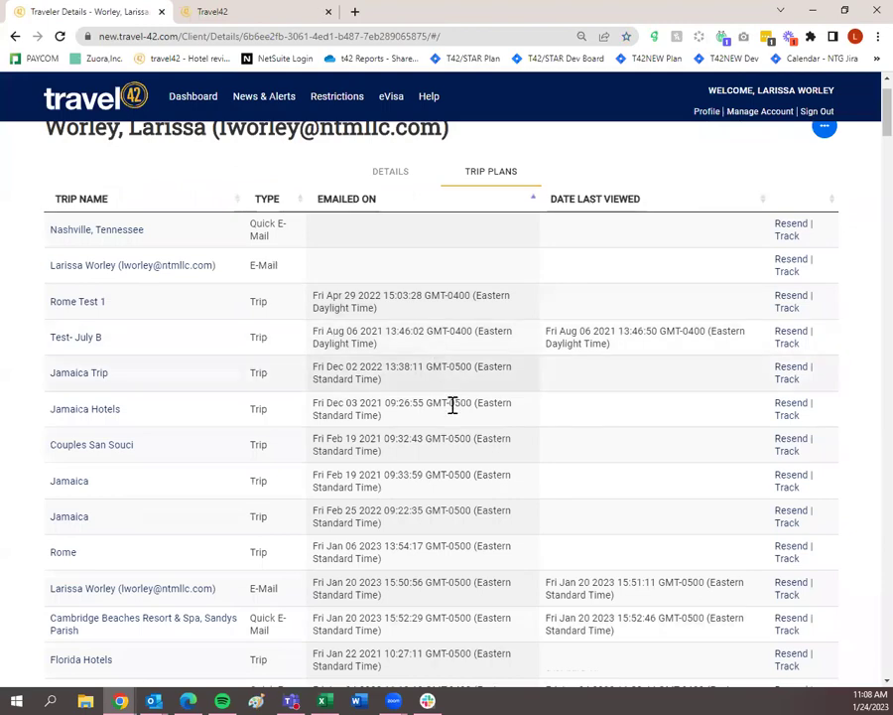
scroll(453, 407, down, 4)
scroll(455, 413, up, 5)
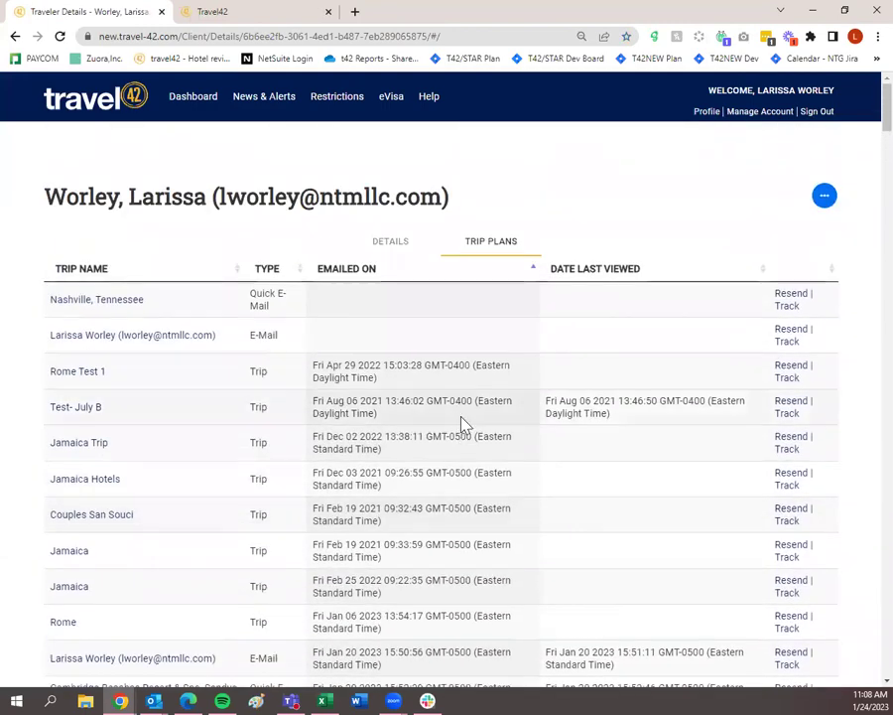
Return to the Dashboard and scroll down to the Travelers list under A.
click(209, 109)
scroll(536, 333, down, 5)
scroll(532, 399, down, 2)
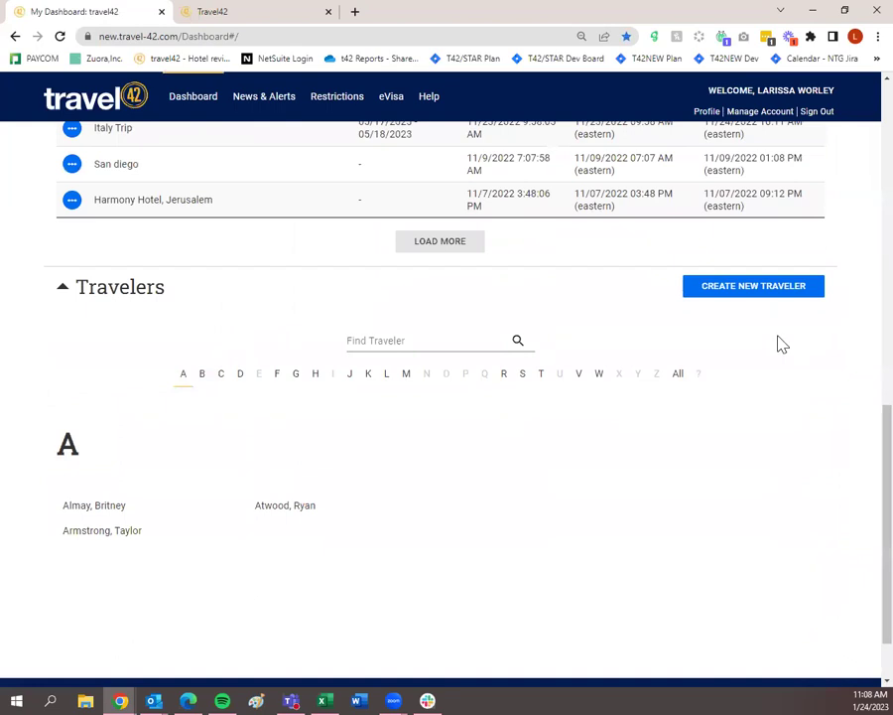
click(724, 298)
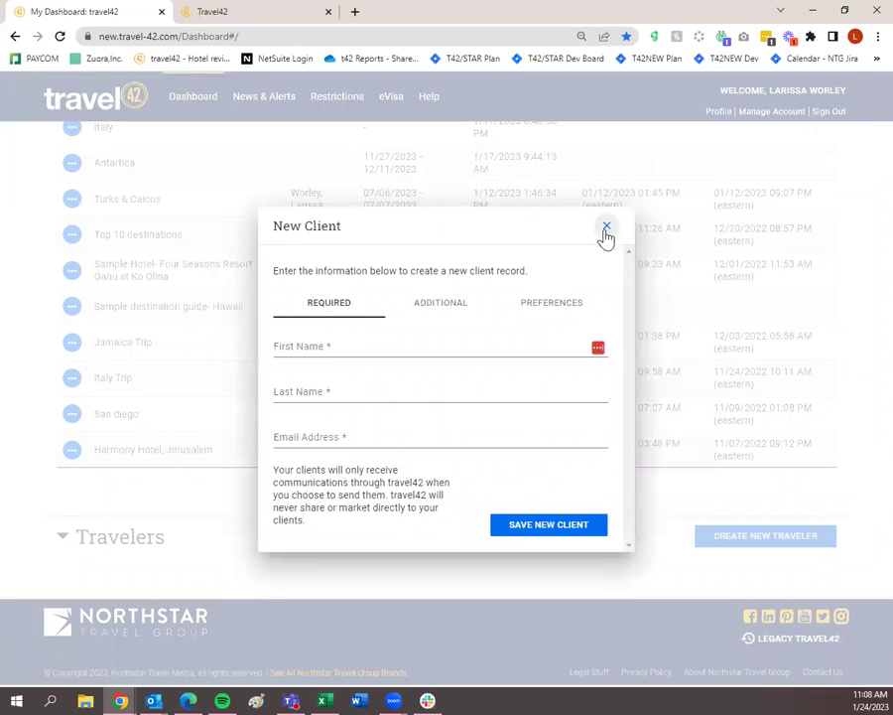
click(605, 231)
scroll(604, 254, up, 6)
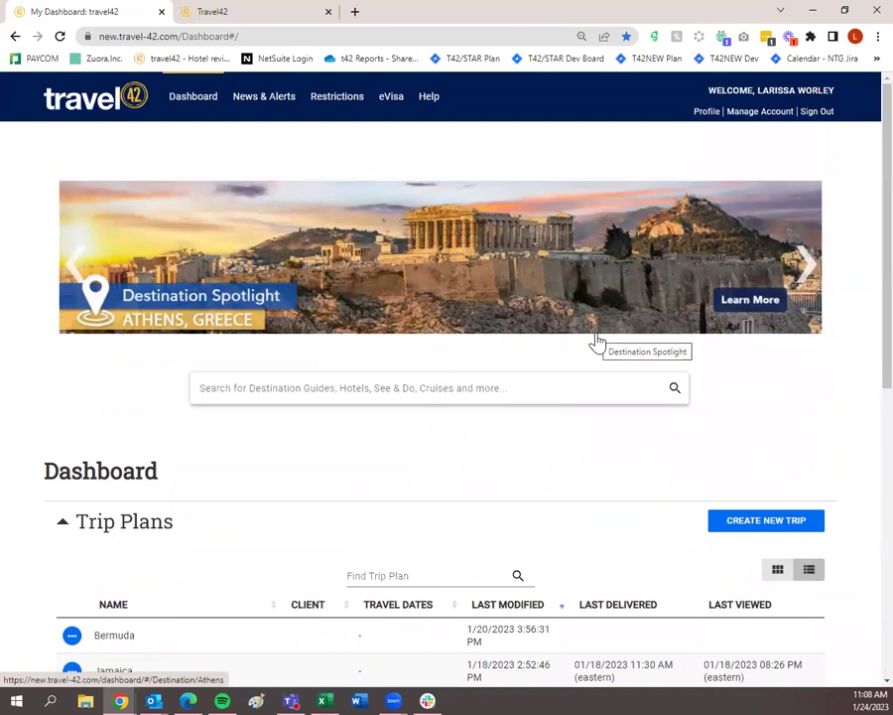
Put the cursor in the dashboard's 'Search for Destination Guides, Hotels…' box.
click(557, 386)
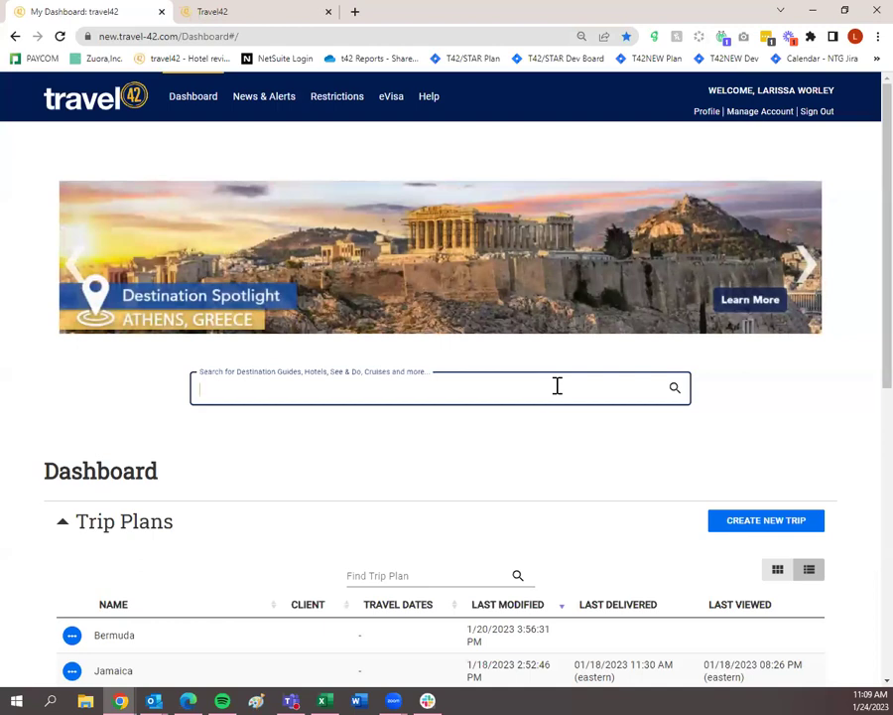
Search for 'jamaica' and run the full search listing its guides, hotels and cruises.
text(jamaica)
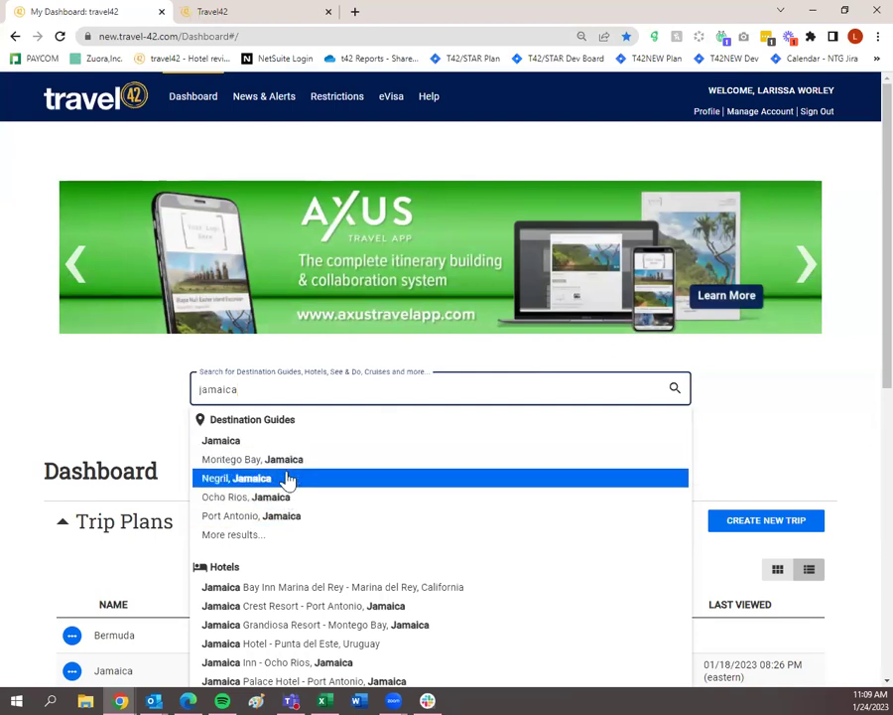
scroll(297, 504, down, 2)
scroll(338, 480, down, 5)
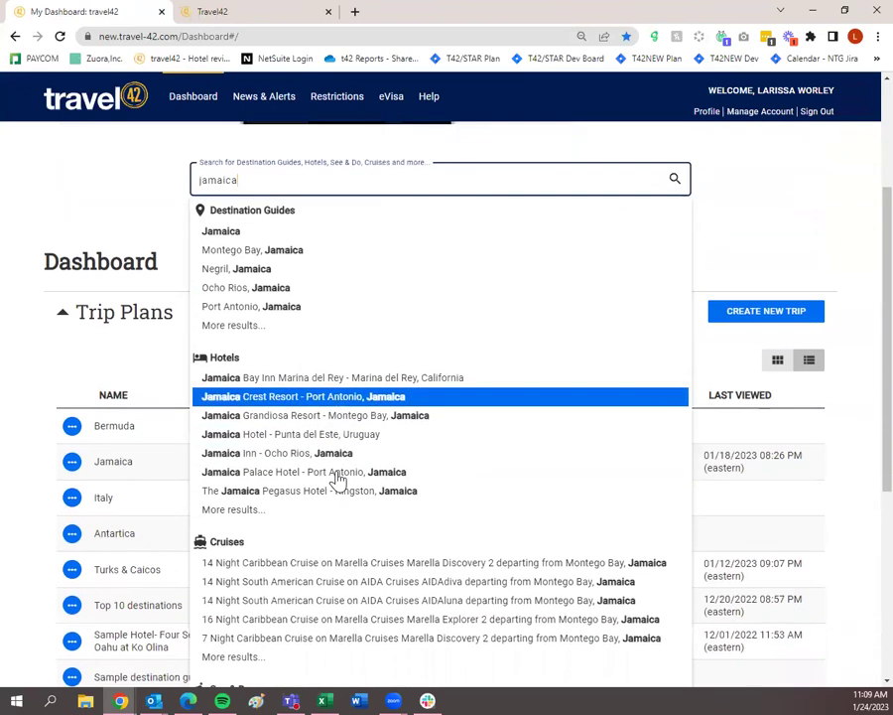
scroll(338, 531, down, 1)
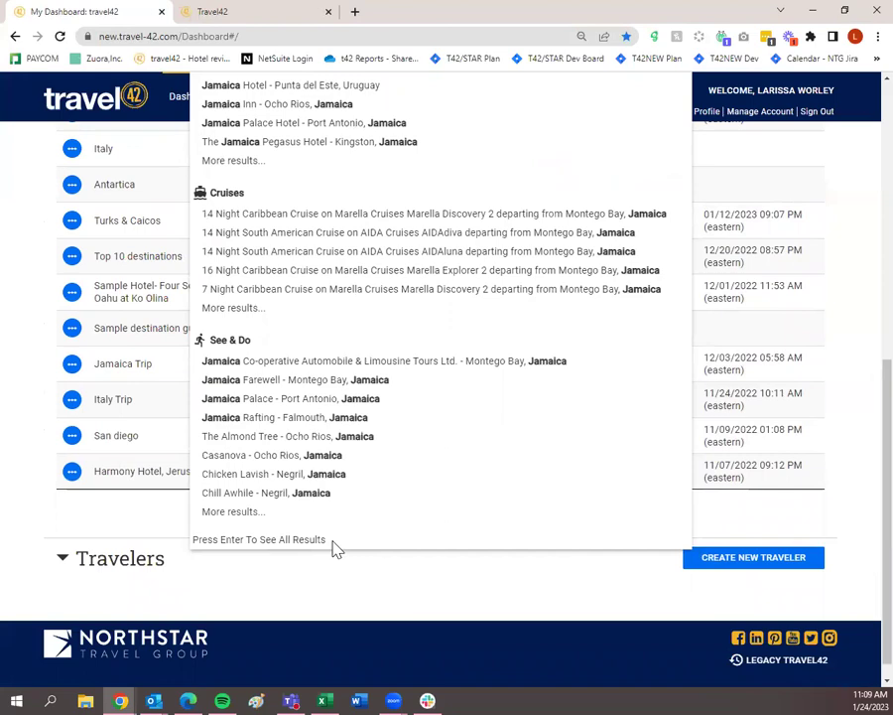
scroll(338, 549, up, 8)
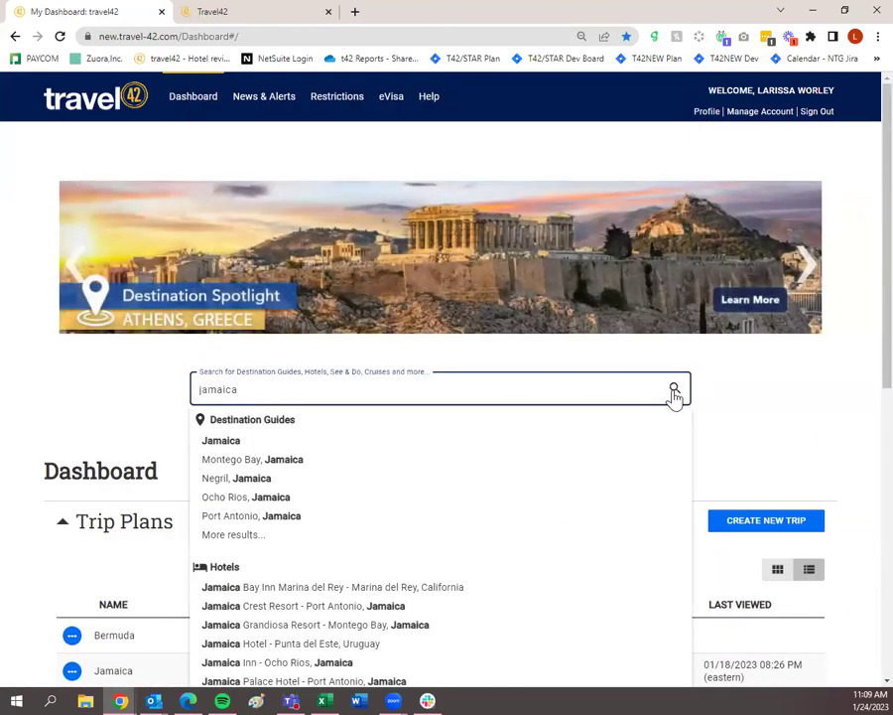
click(674, 390)
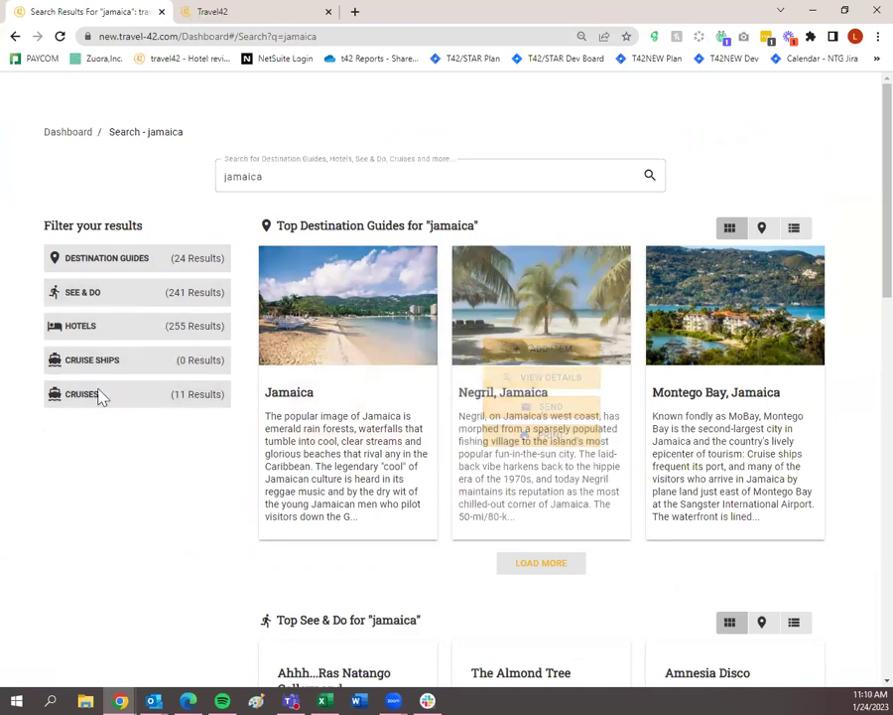
Filter the jamaica search results to show only hotels.
mouse_move(719, 447)
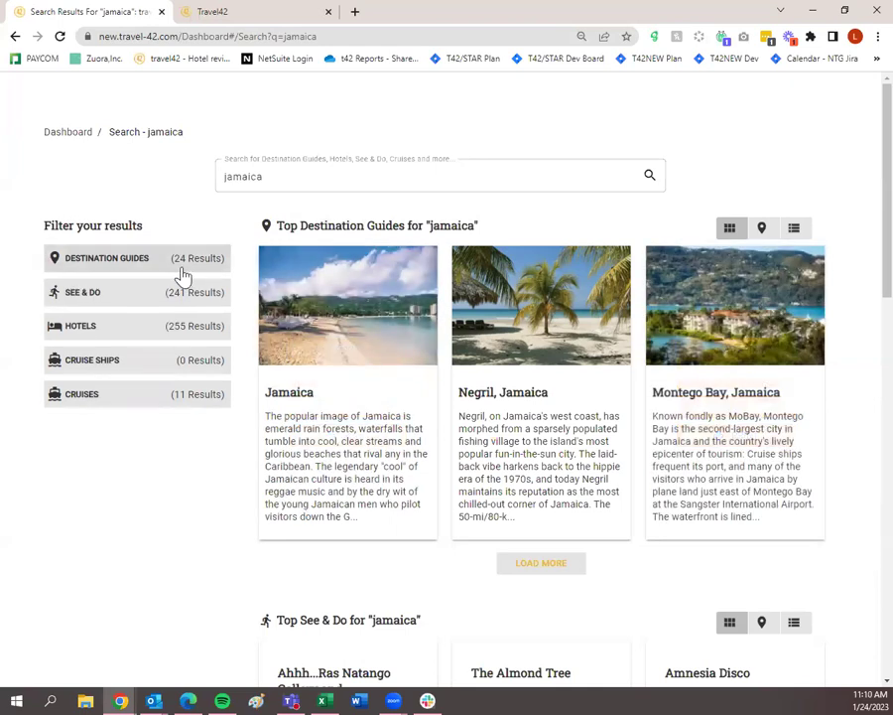
click(160, 335)
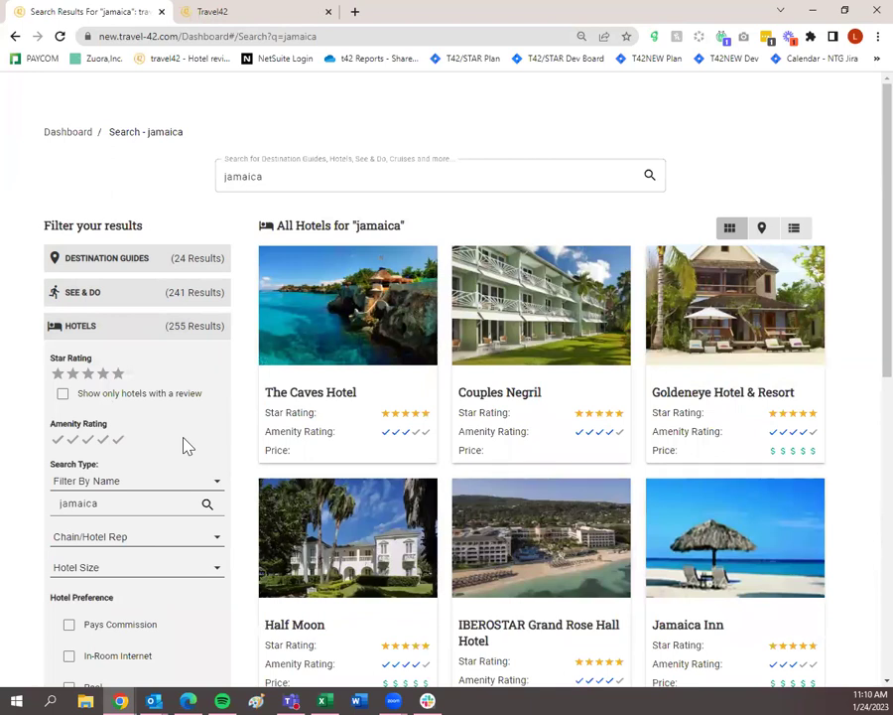
Set the hotel Search Type to Filter By Name.
scroll(184, 452, down, 5)
scroll(149, 407, up, 3)
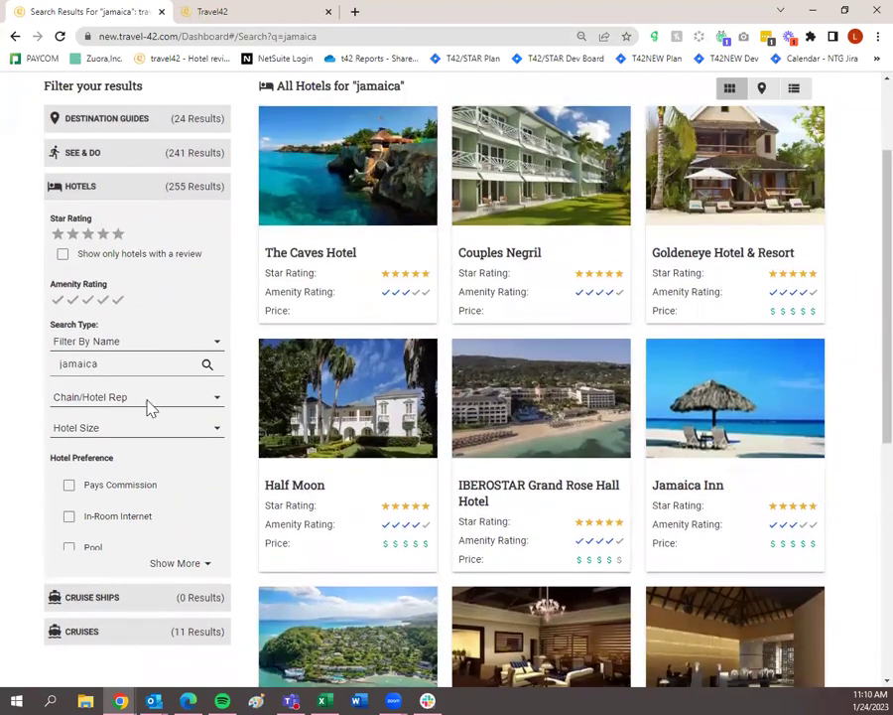
mouse_move(359, 462)
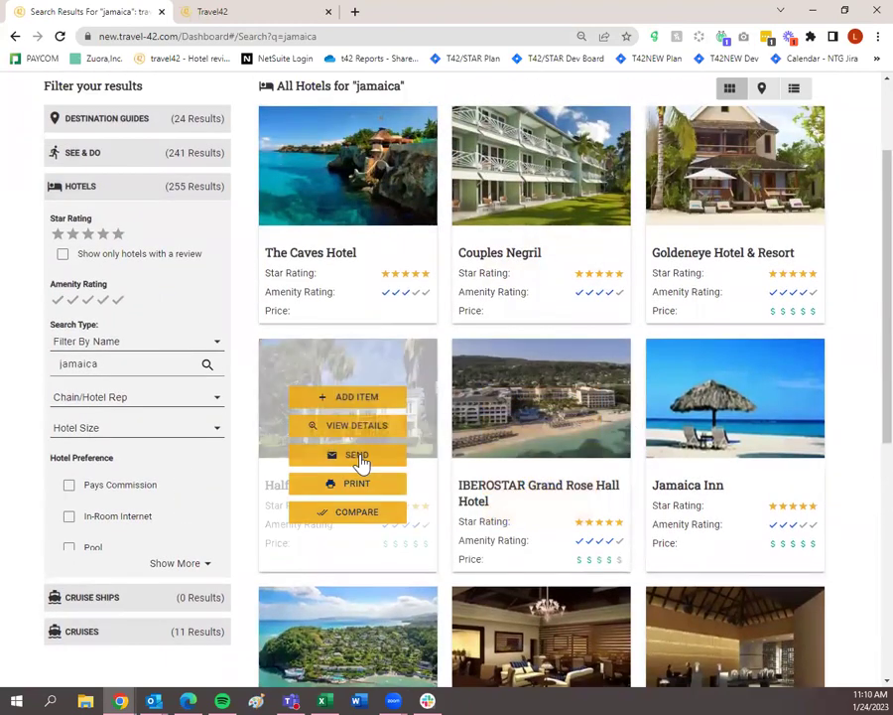
scroll(327, 446, up, 1)
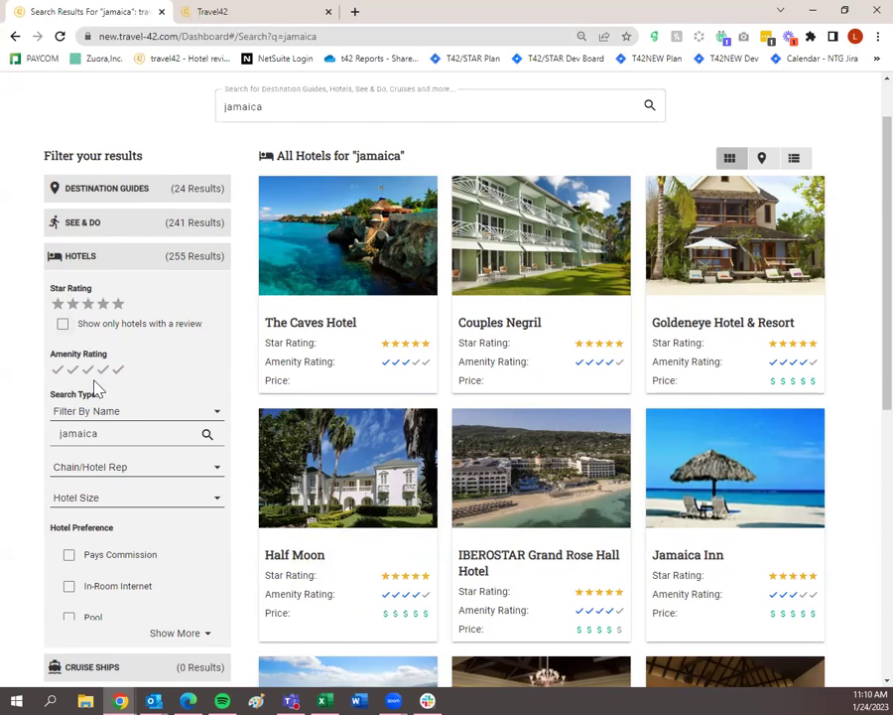
click(115, 416)
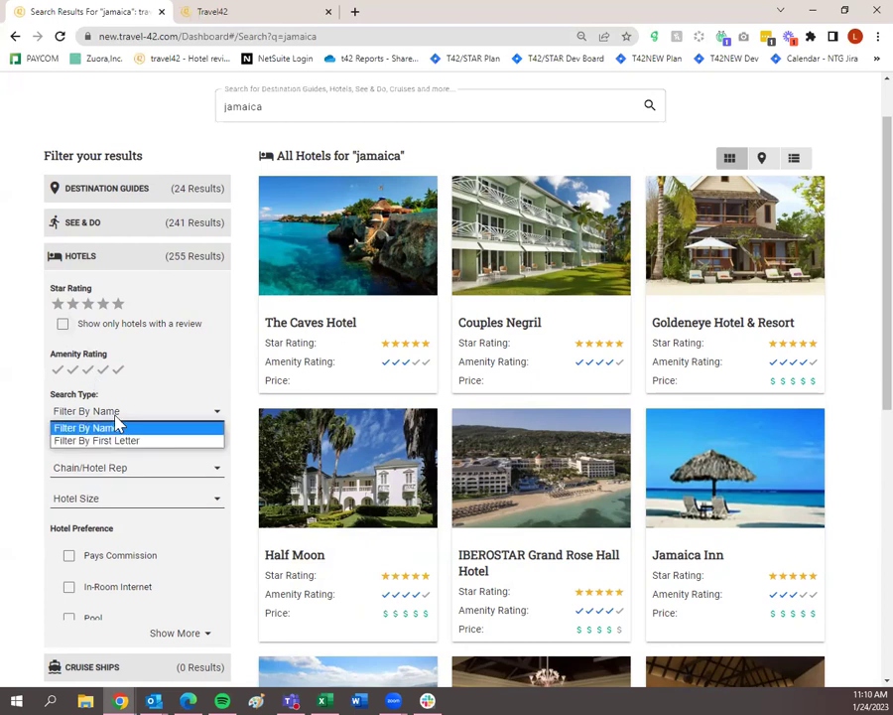
click(66, 427)
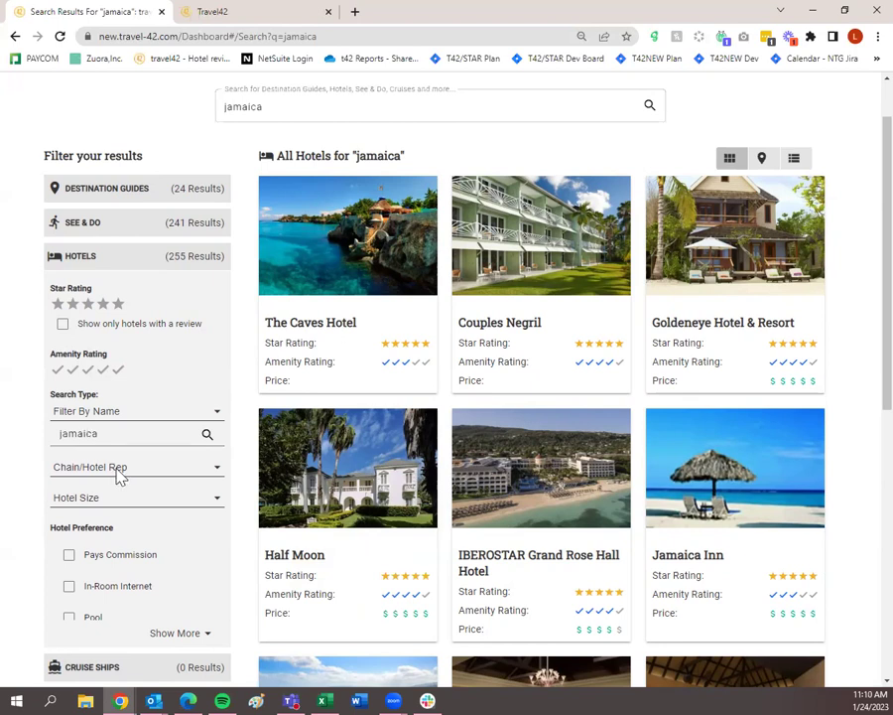
Show more Hotel Preference options and scroll through the full filter list.
scroll(117, 475, down, 1)
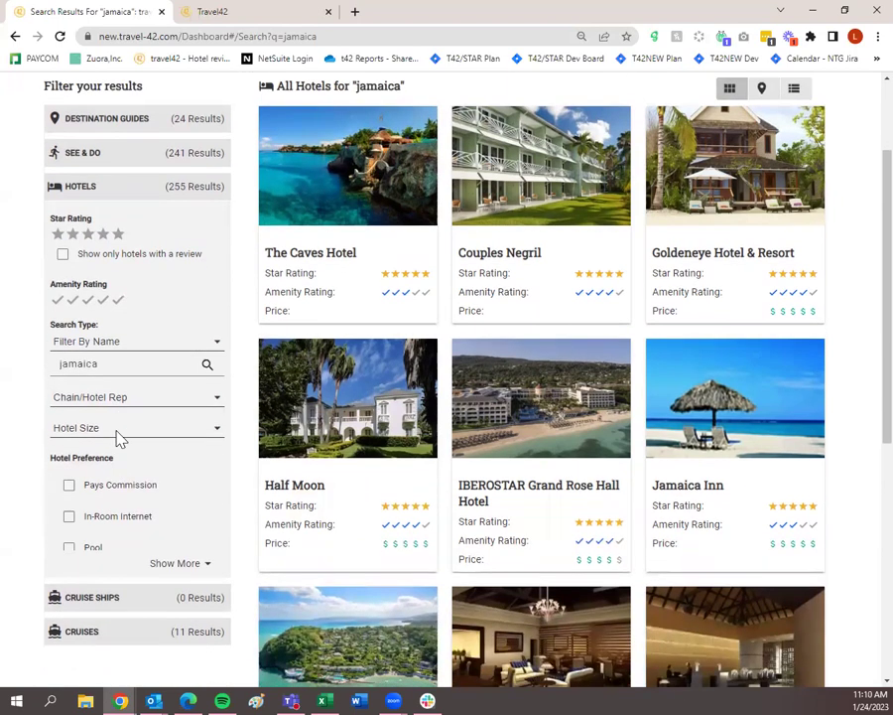
scroll(129, 466, down, 1)
click(157, 497)
scroll(151, 508, down, 5)
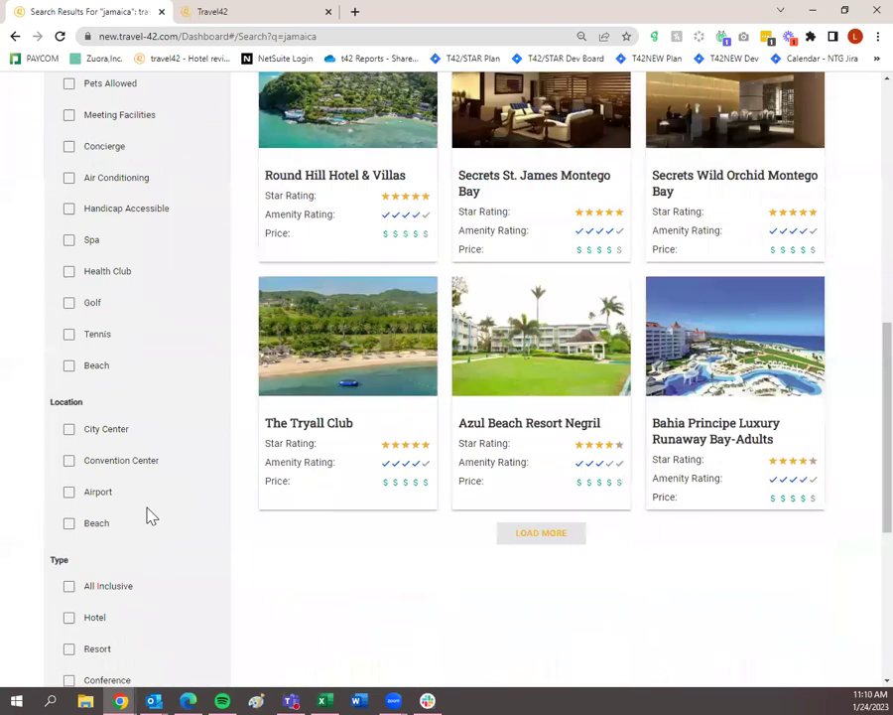
scroll(151, 515, down, 2)
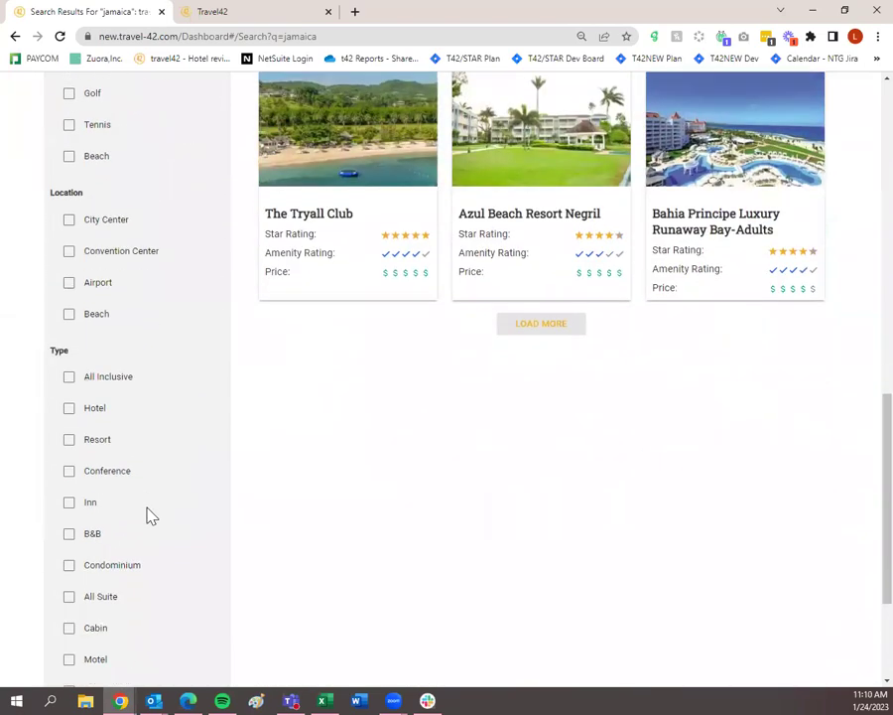
scroll(145, 514, up, 6)
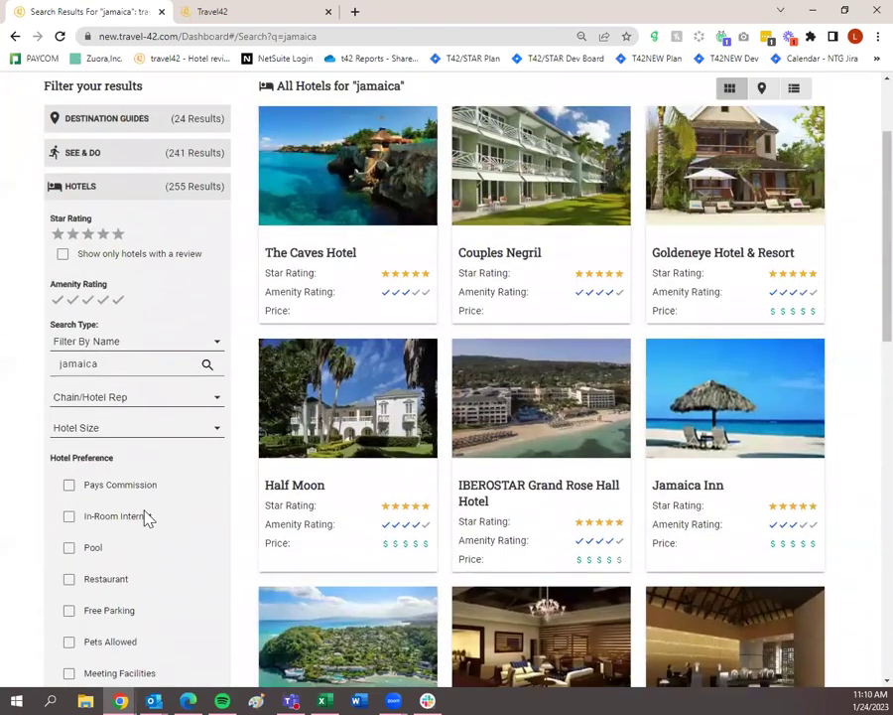
scroll(146, 517, up, 1)
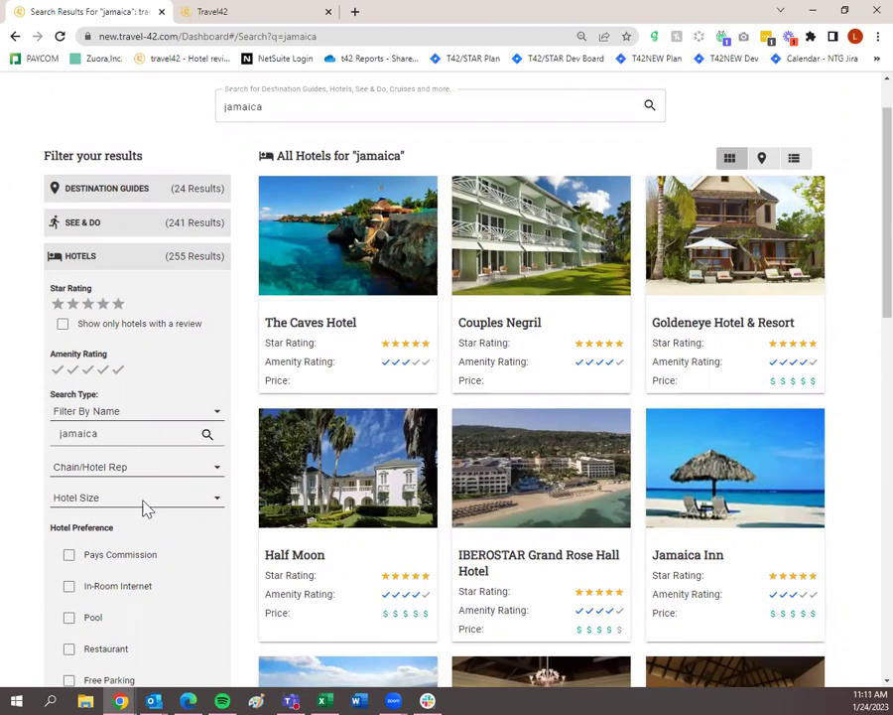
click(64, 325)
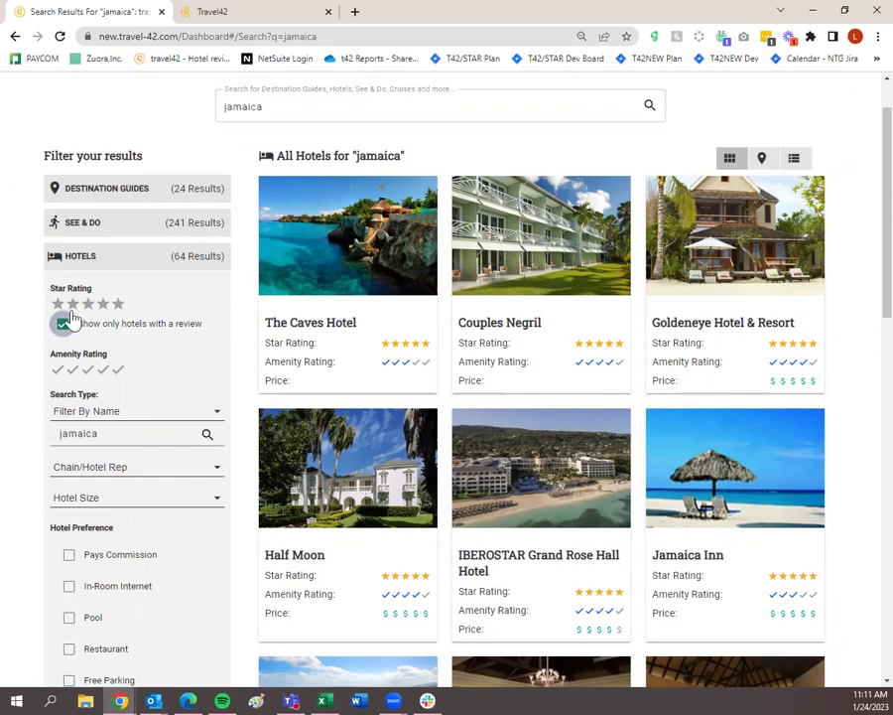
scroll(119, 343, down, 3)
scroll(135, 353, down, 3)
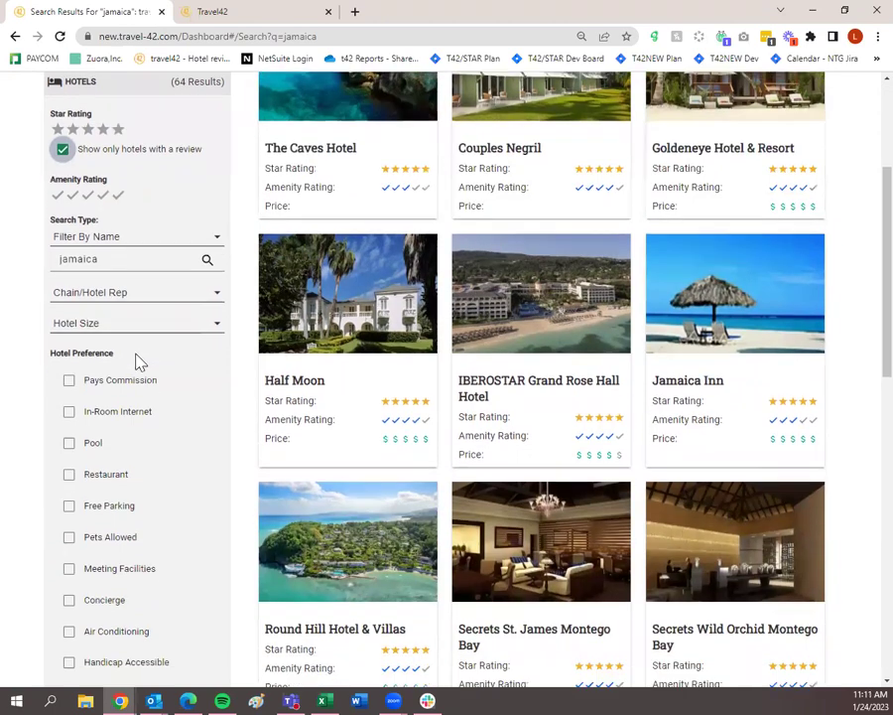
click(69, 338)
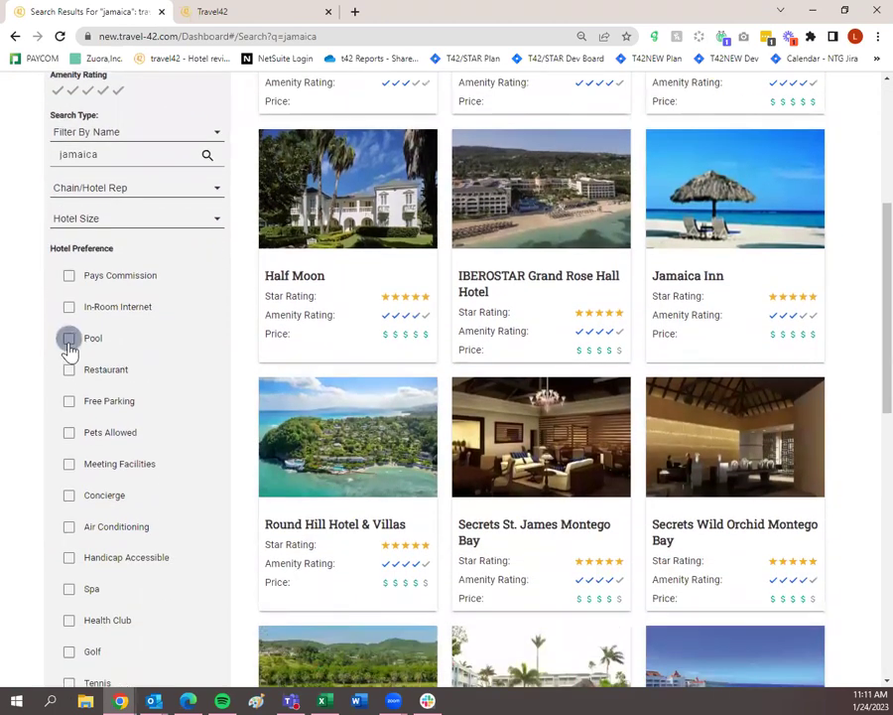
click(71, 372)
scroll(72, 379, down, 5)
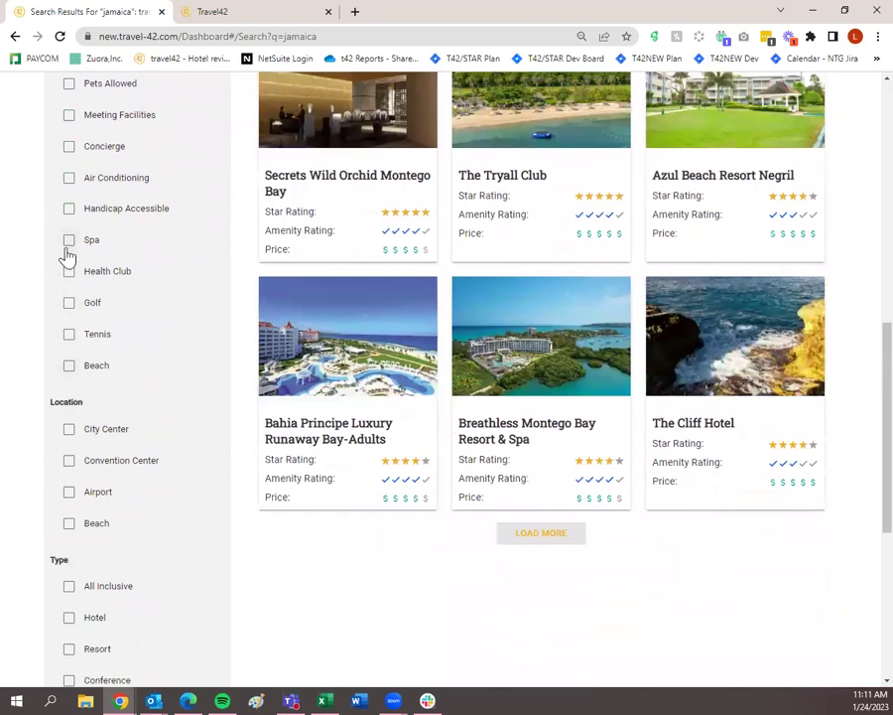
click(68, 241)
scroll(120, 307, up, 6)
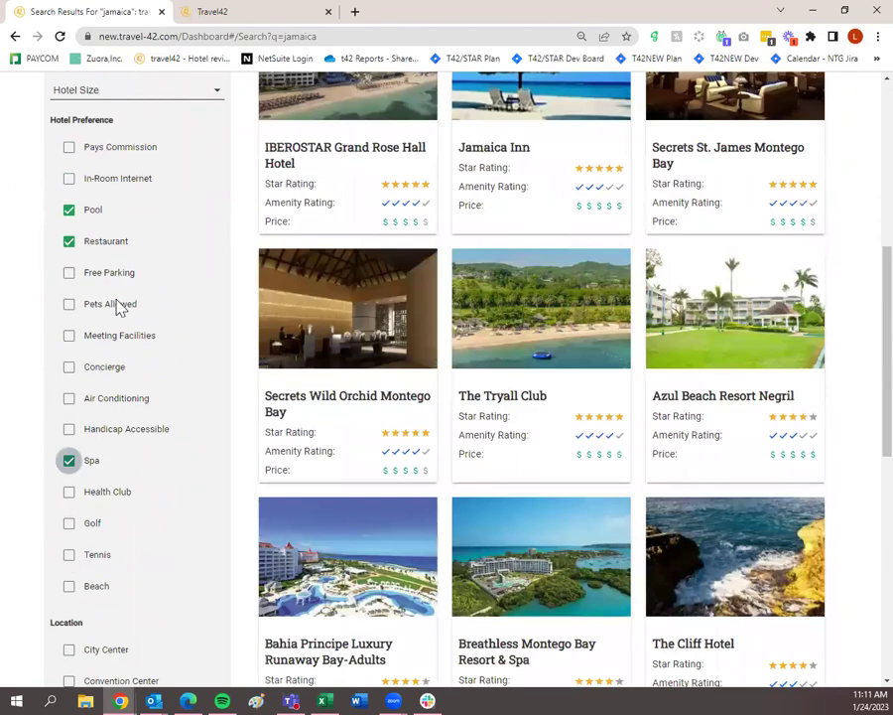
scroll(147, 383, up, 1)
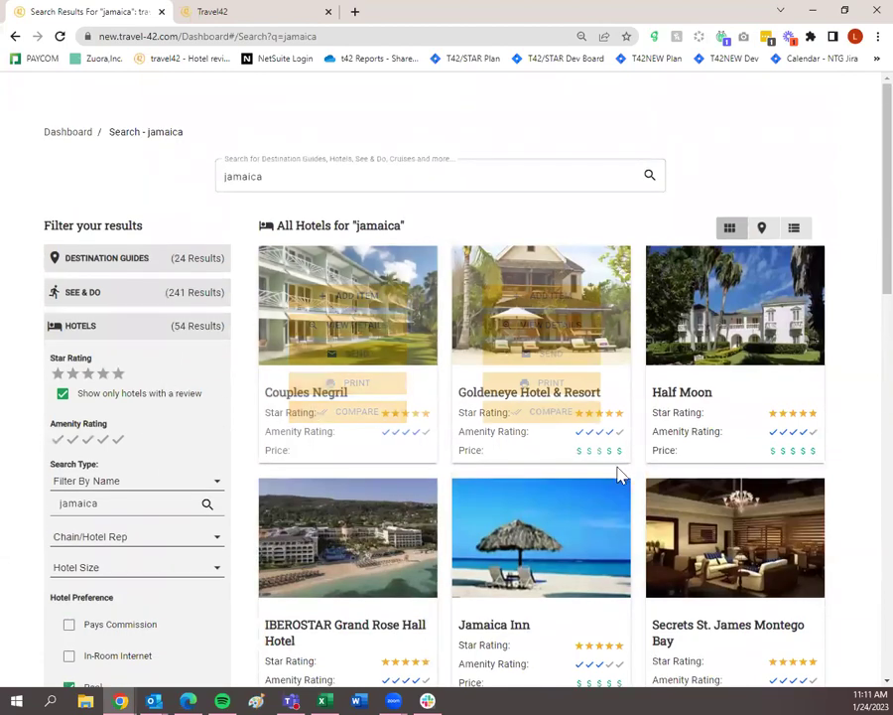
scroll(574, 509, down, 3)
scroll(573, 509, down, 5)
scroll(599, 512, up, 6)
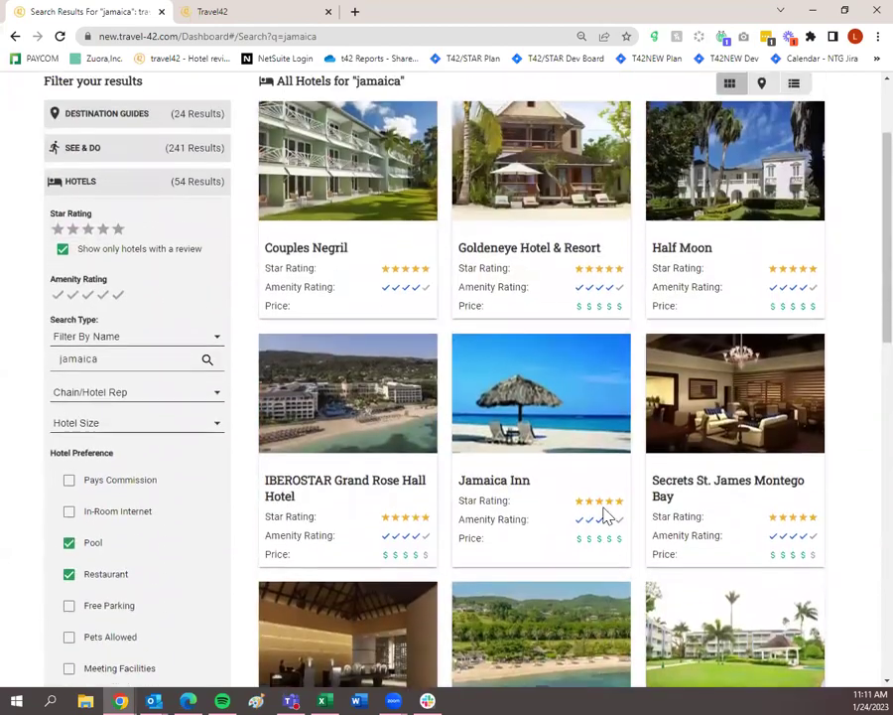
scroll(612, 511, up, 2)
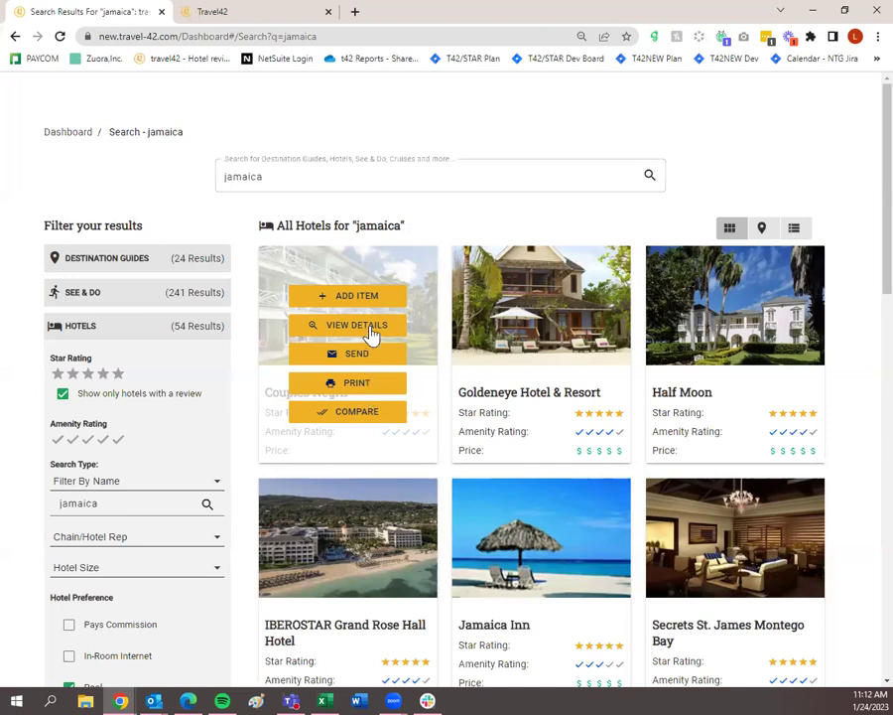
Open Couples Negril's details and review its Basic Info, Photo Gallery and Booking Info.
click(371, 333)
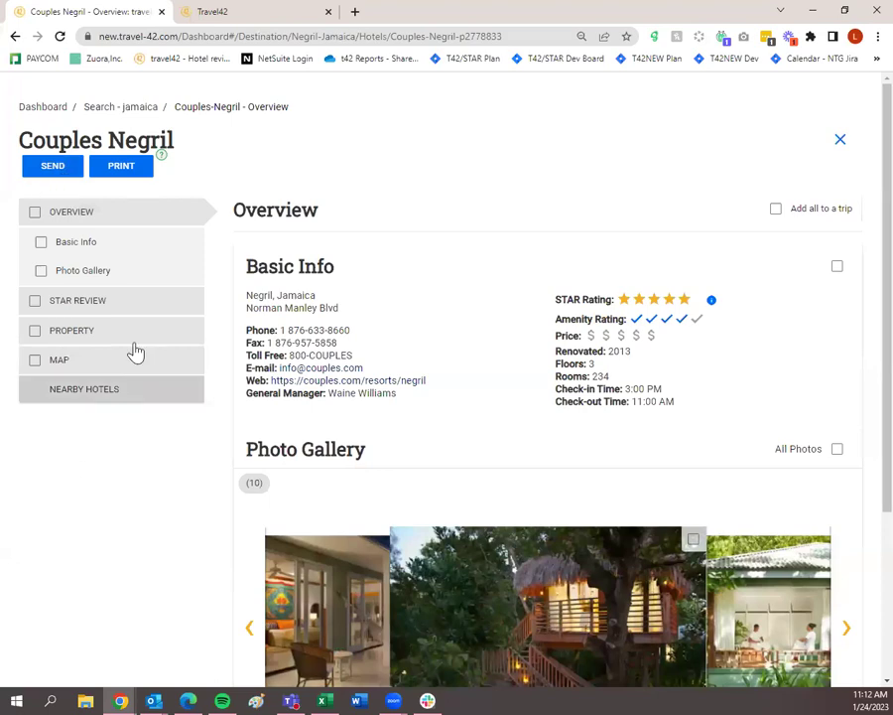
scroll(208, 397, down, 3)
scroll(124, 335, up, 3)
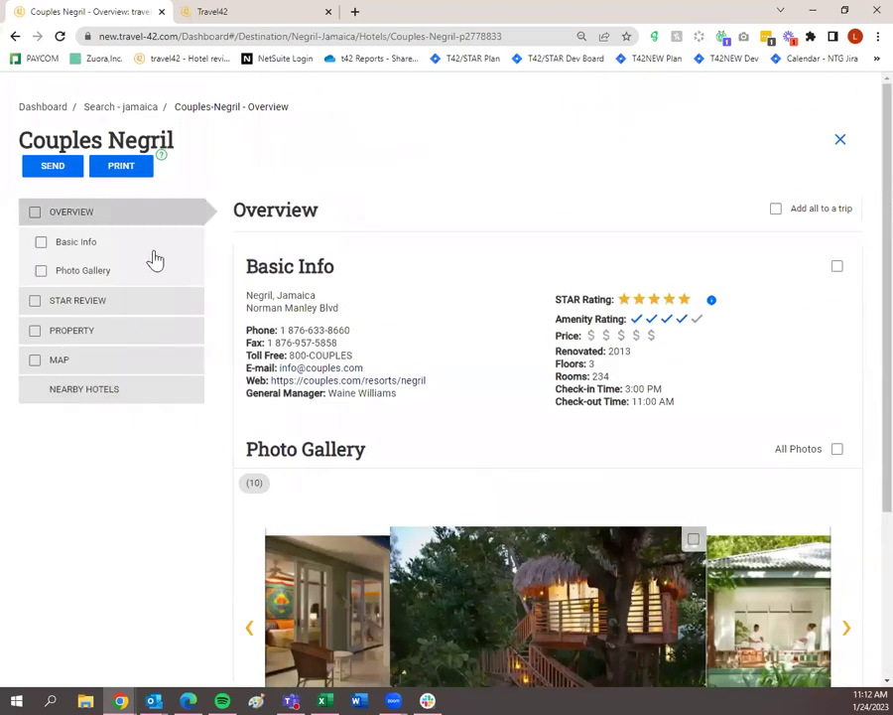
scroll(447, 325, down, 2)
scroll(449, 329, down, 1)
scroll(452, 341, up, 2)
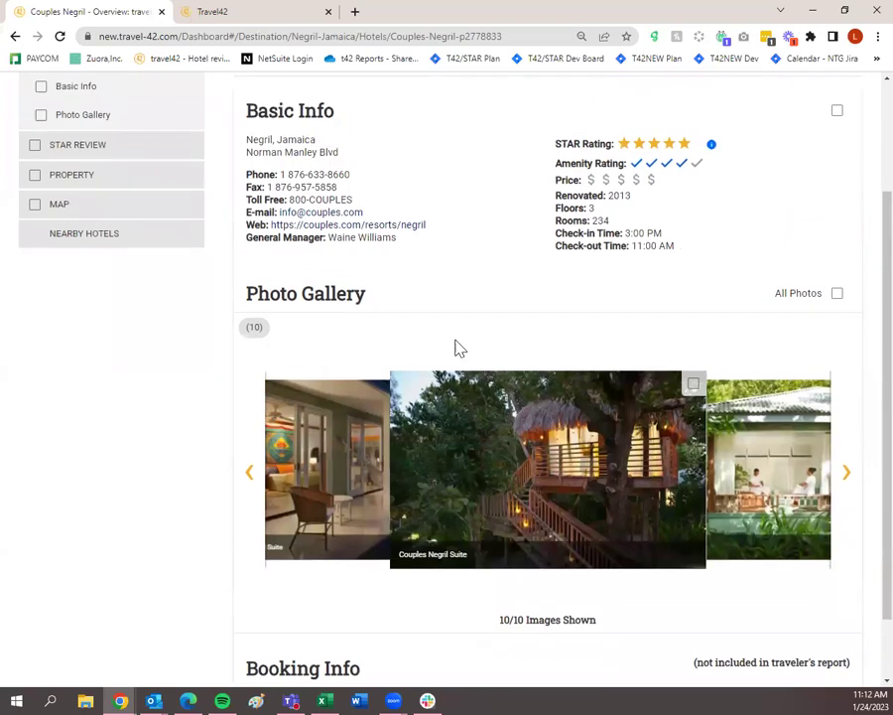
scroll(453, 350, down, 2)
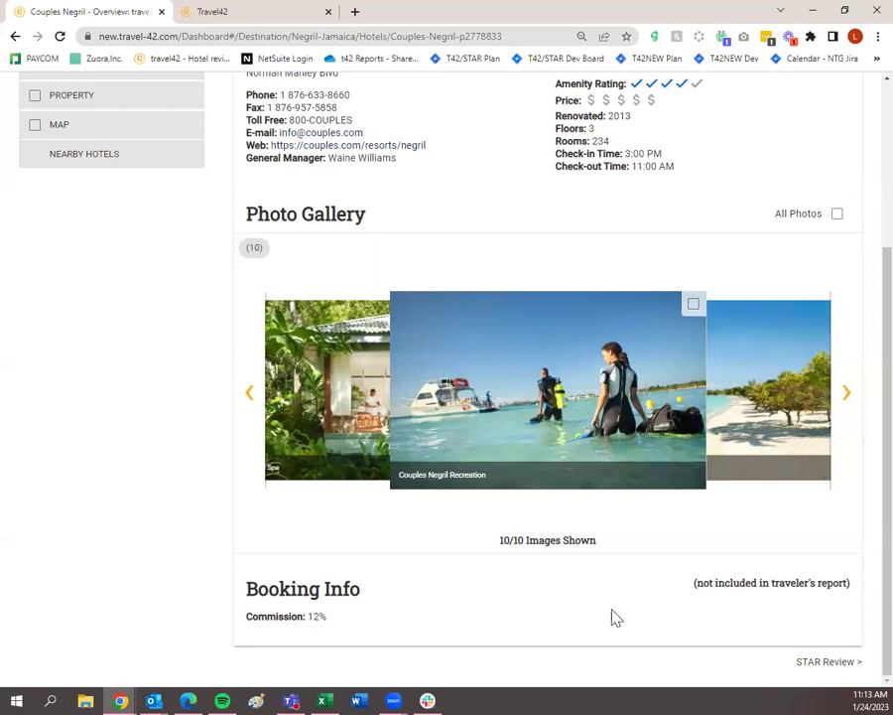
scroll(758, 644, up, 1)
scroll(764, 650, down, 1)
Open Couples Negril's STAR Review and read through accommodations, amenities and advisor notes.
click(808, 663)
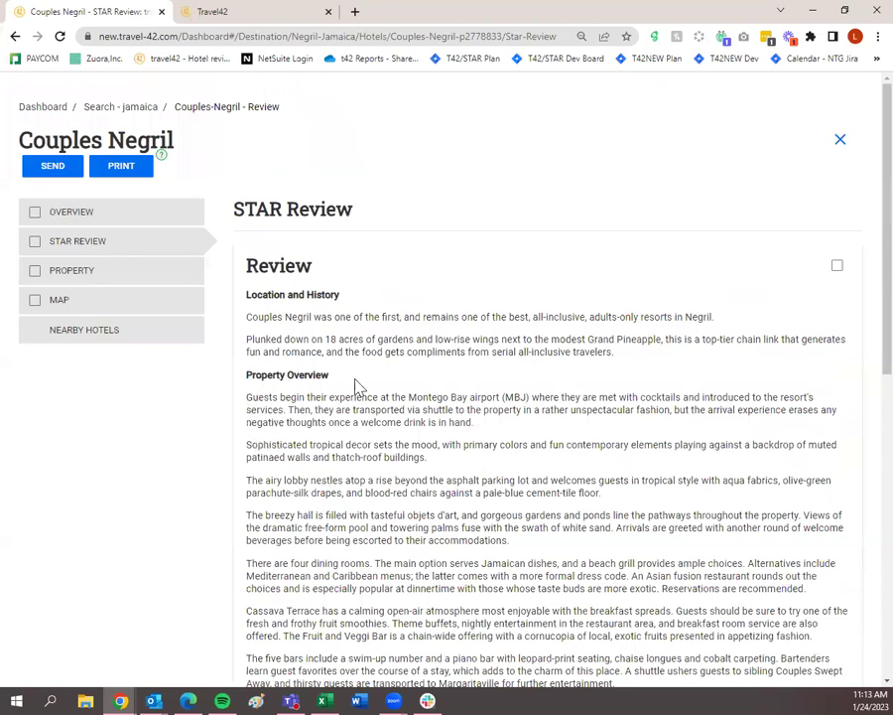
scroll(358, 387, down, 3)
scroll(360, 388, down, 7)
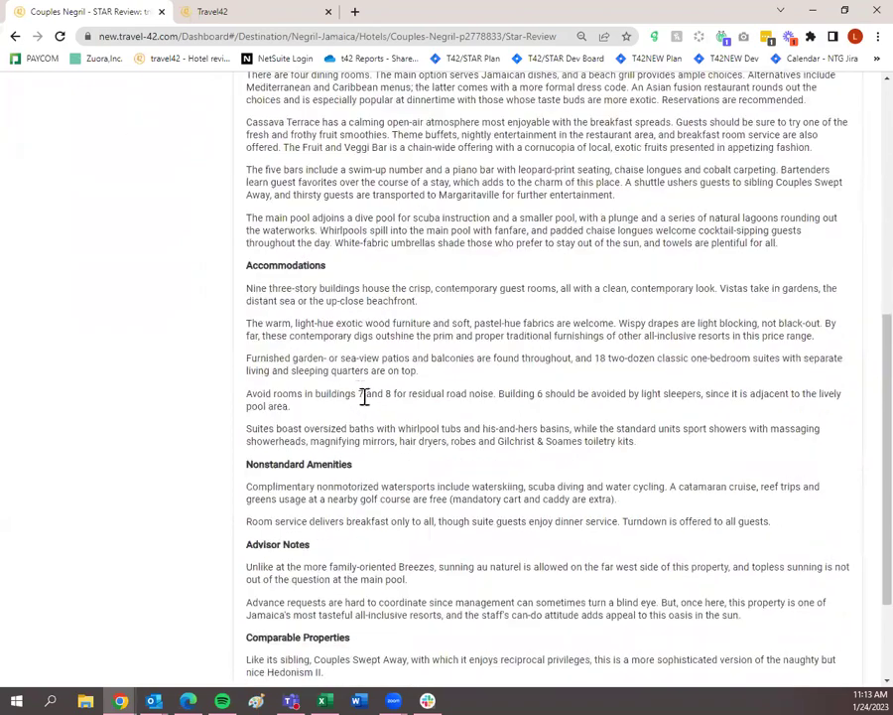
scroll(439, 459, down, 1)
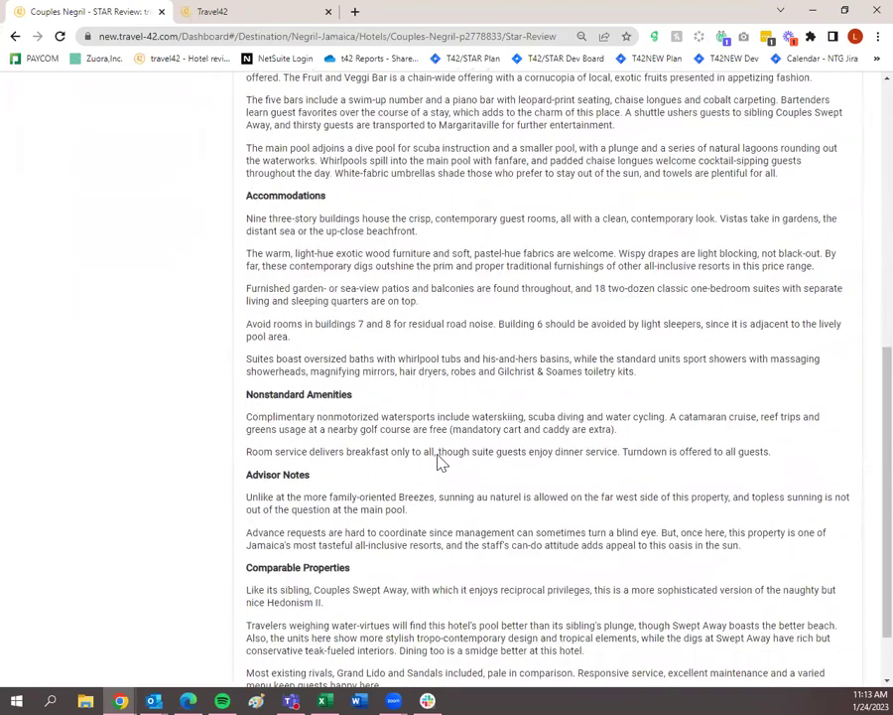
scroll(443, 452, down, 1)
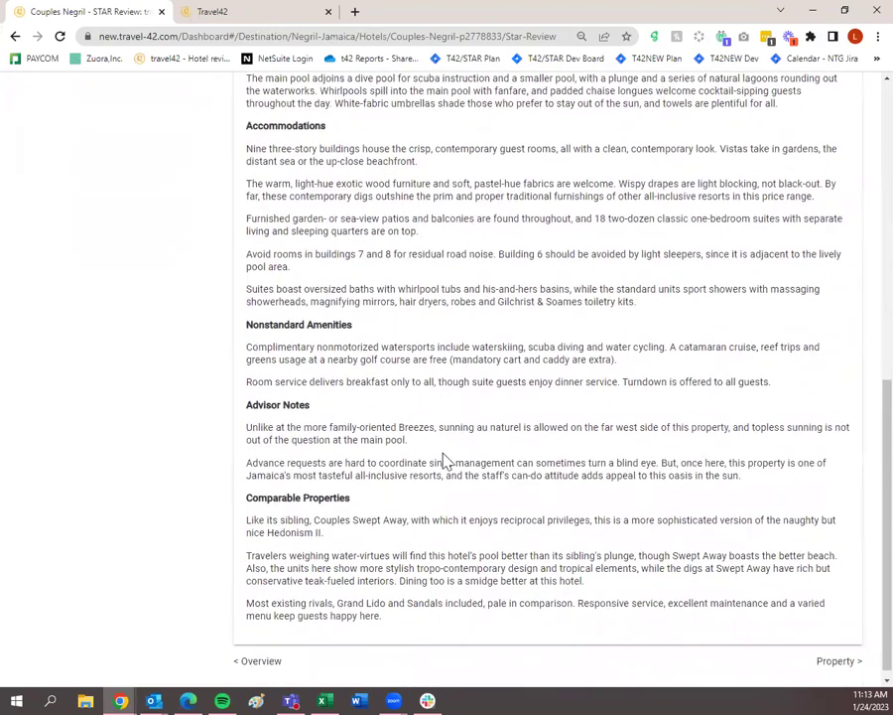
scroll(444, 461, up, 10)
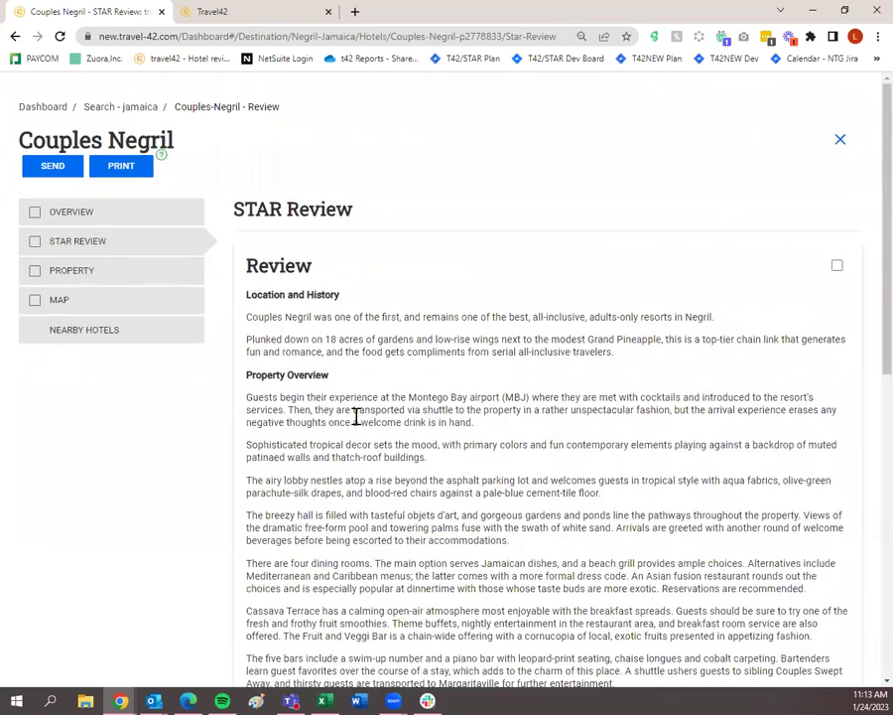
Start e-mailing the Couples Negril review, adding a saved contact by their e-mail address.
click(54, 169)
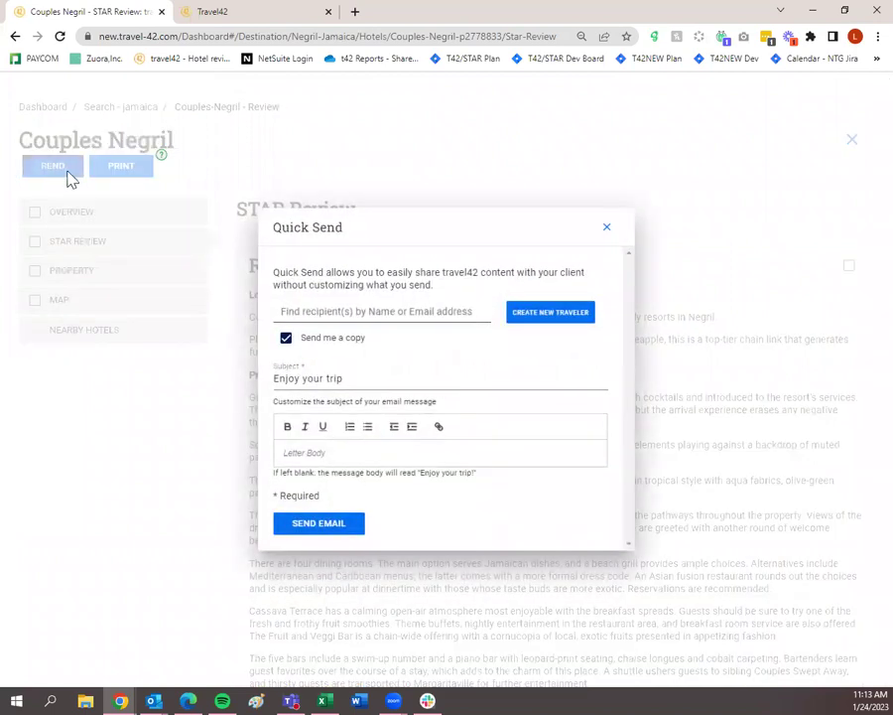
click(295, 313)
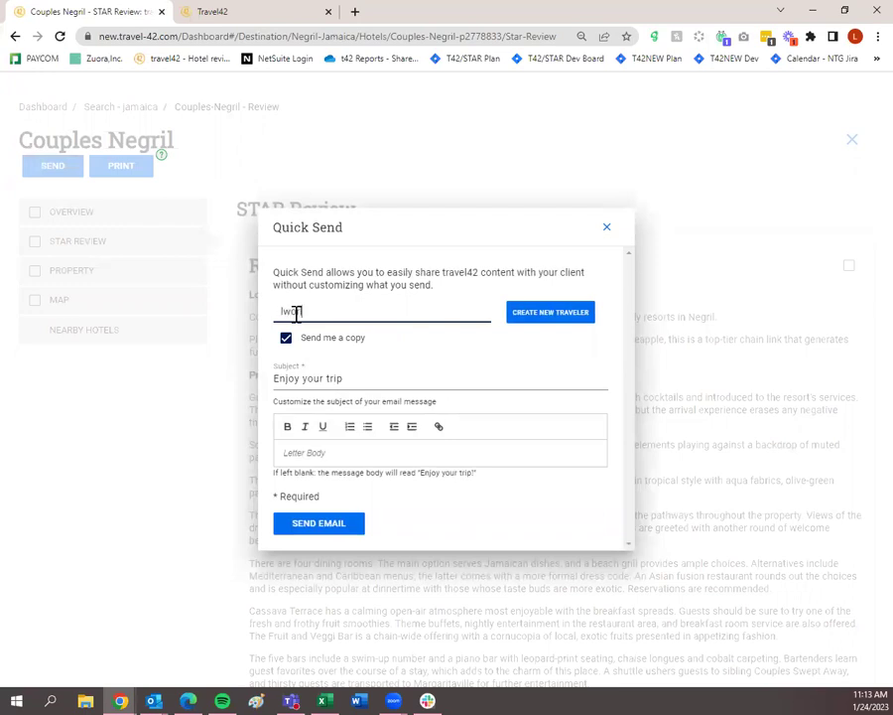
click(321, 337)
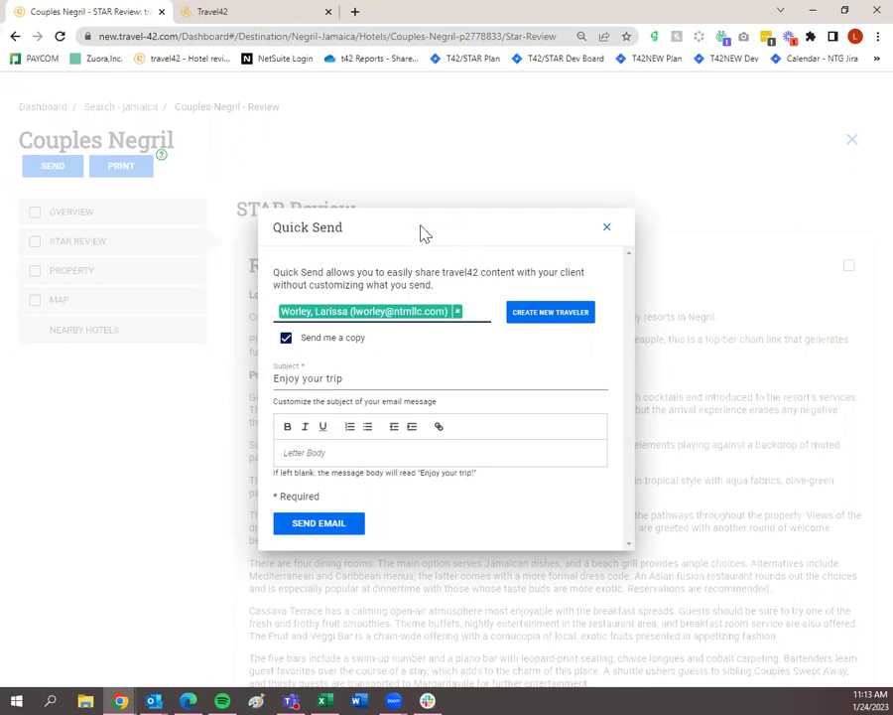
click(563, 331)
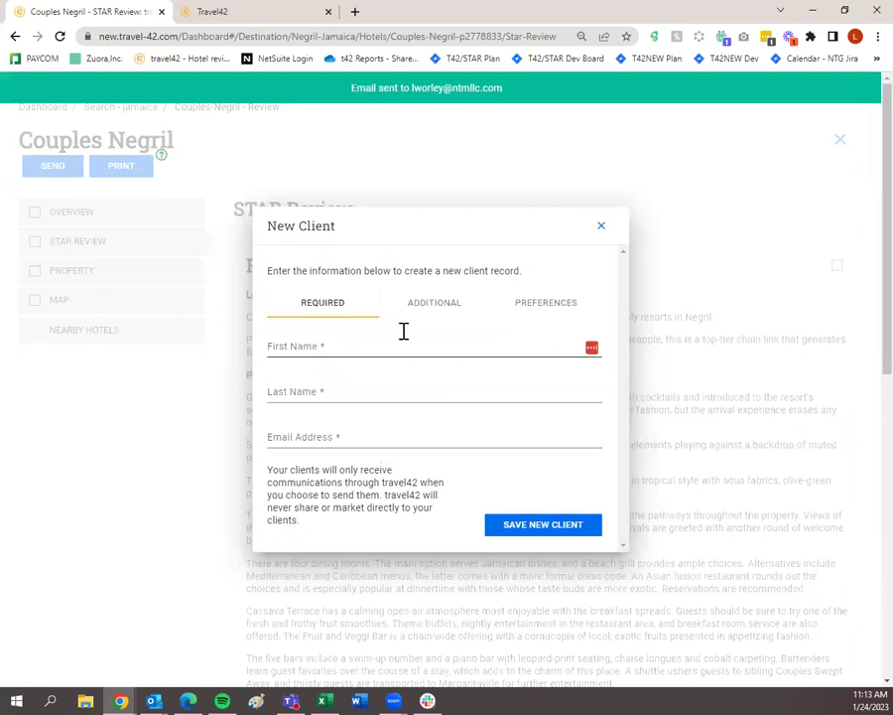
click(432, 307)
click(521, 301)
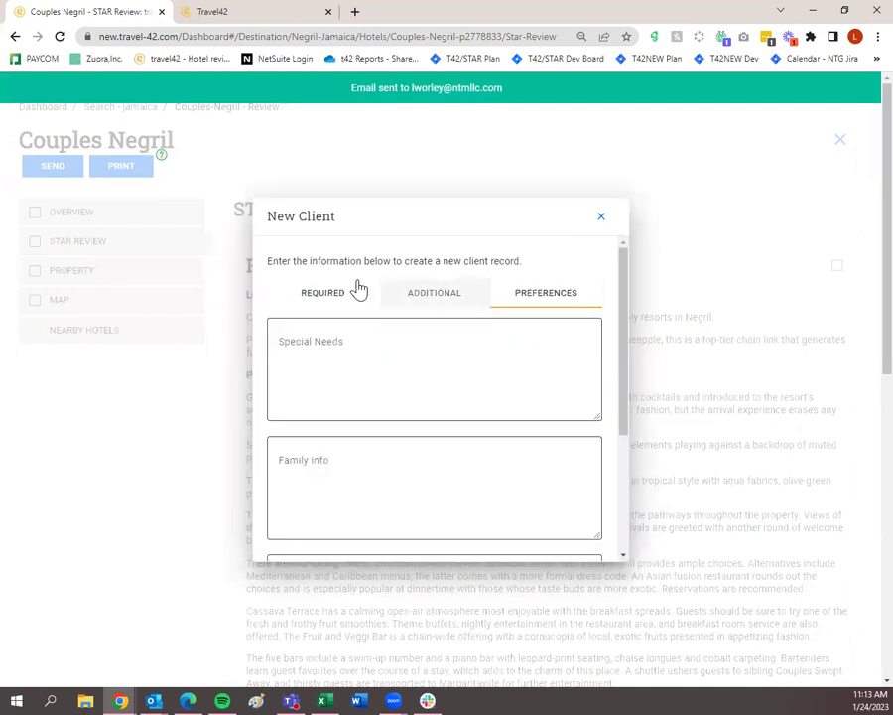
click(328, 301)
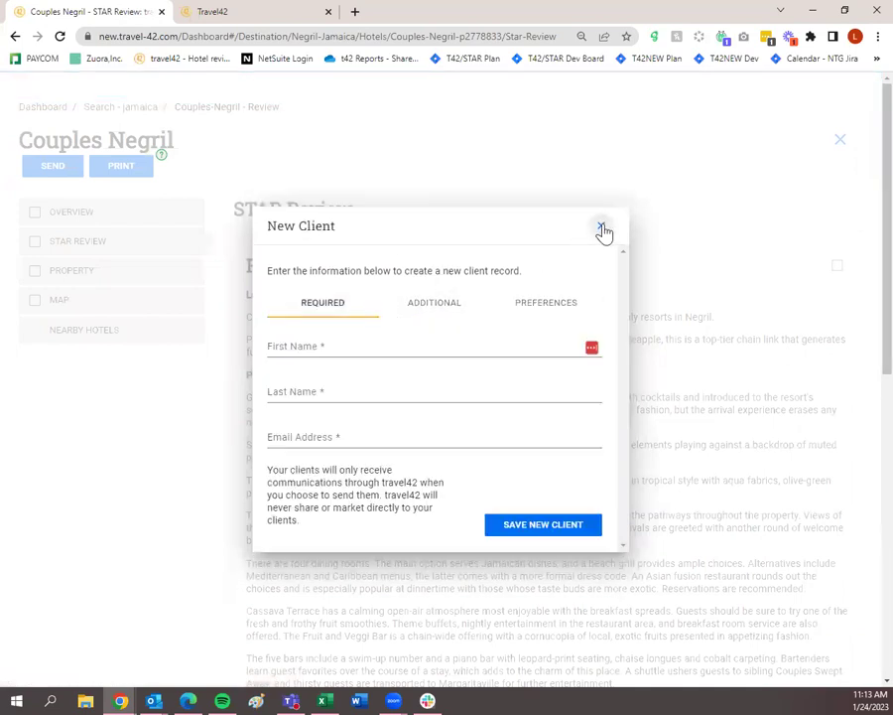
click(604, 229)
click(53, 167)
click(319, 311)
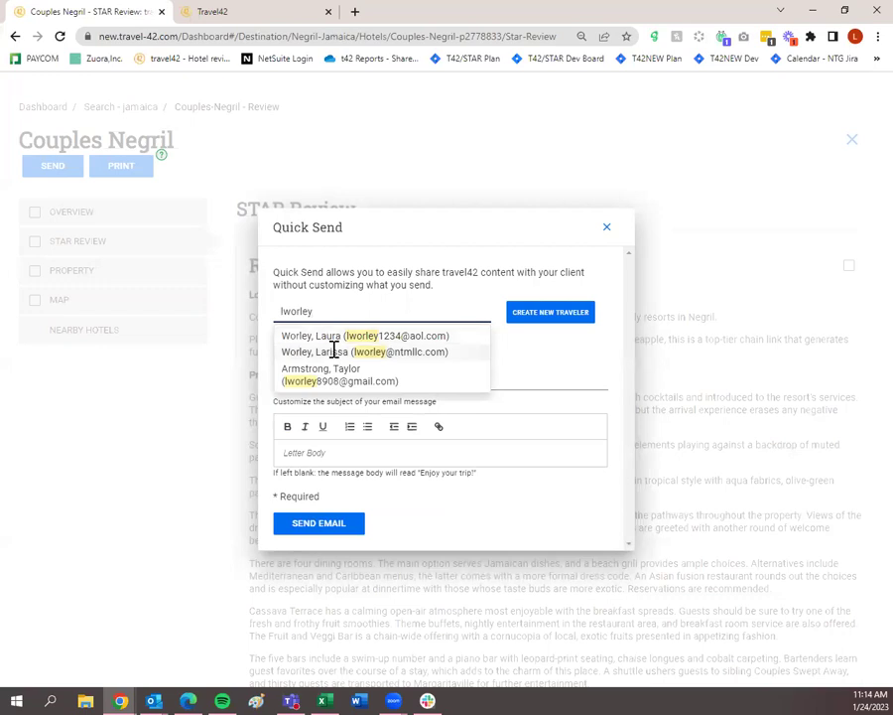
click(334, 351)
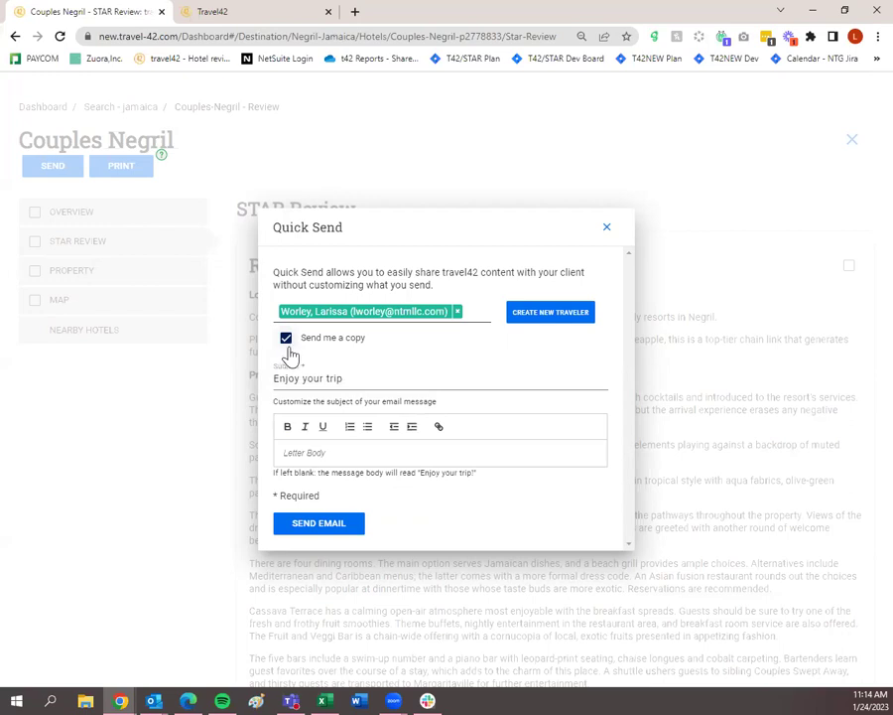
Send the review with subject 'Here's some info on Couples Negril!' and no copy to yourself.
click(287, 347)
click(375, 383)
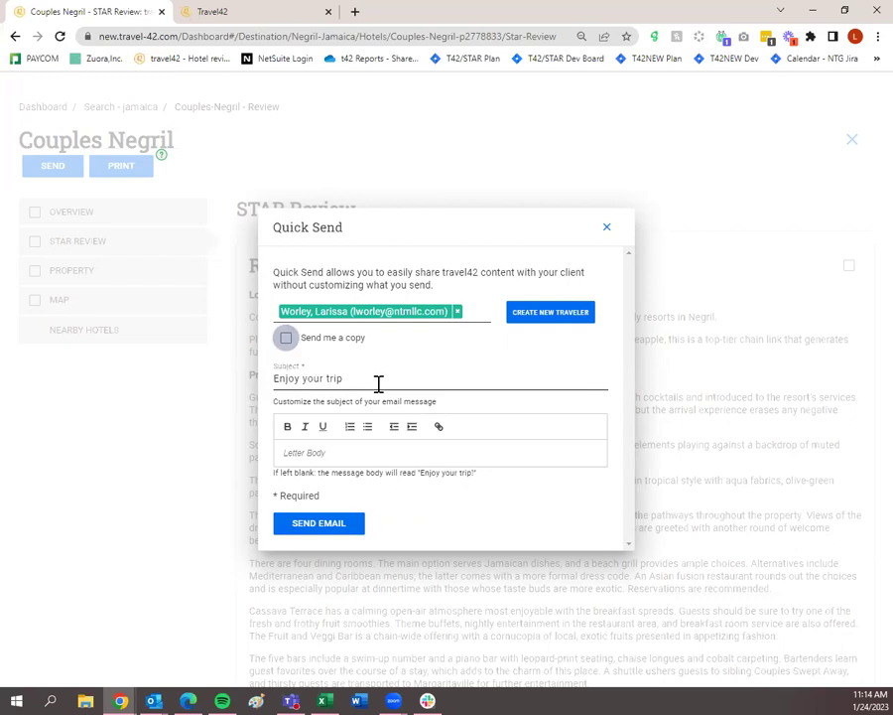
drag(378, 383, 244, 374)
text(Here)
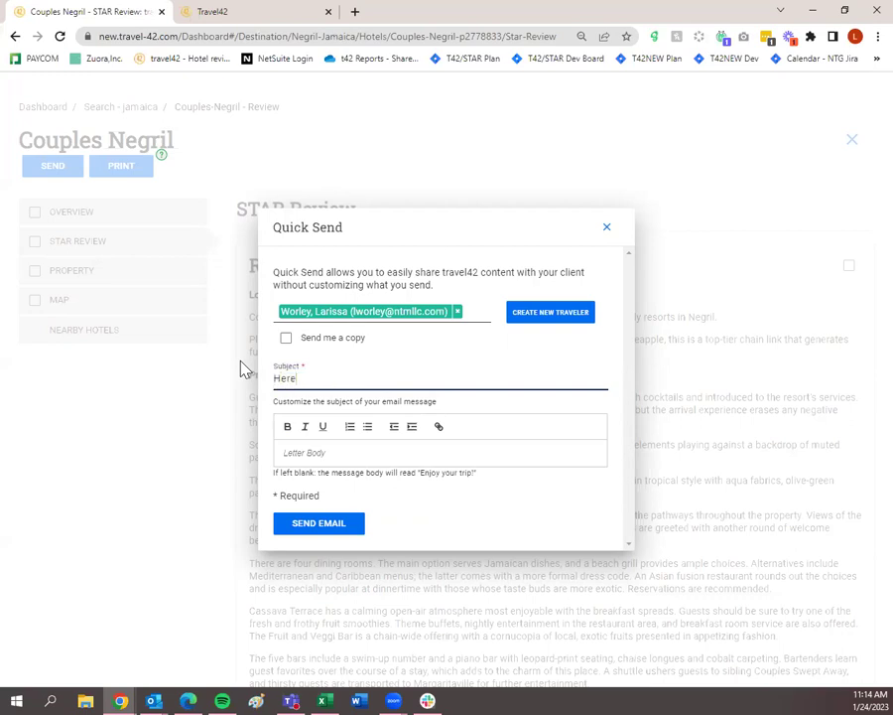
text('s some info on CV)
key(BackSpace)
text(ouples)
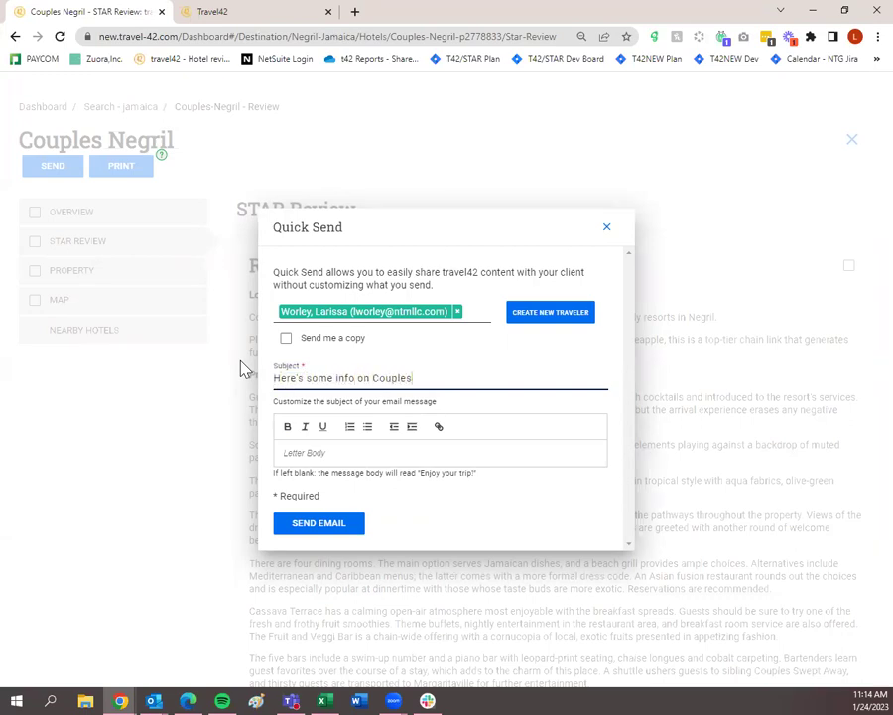
text( Negril!)
click(325, 452)
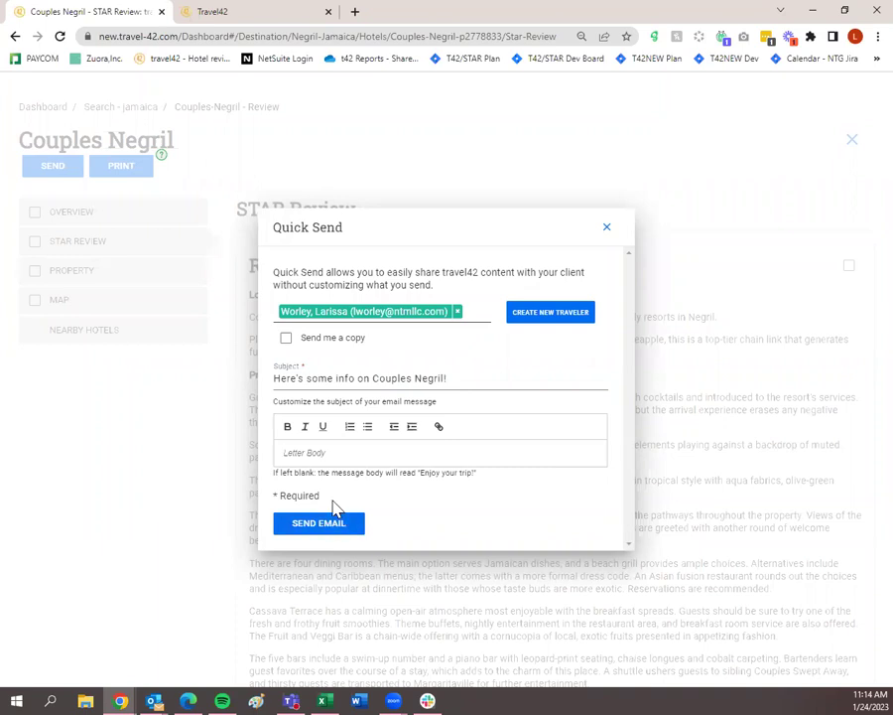
click(333, 530)
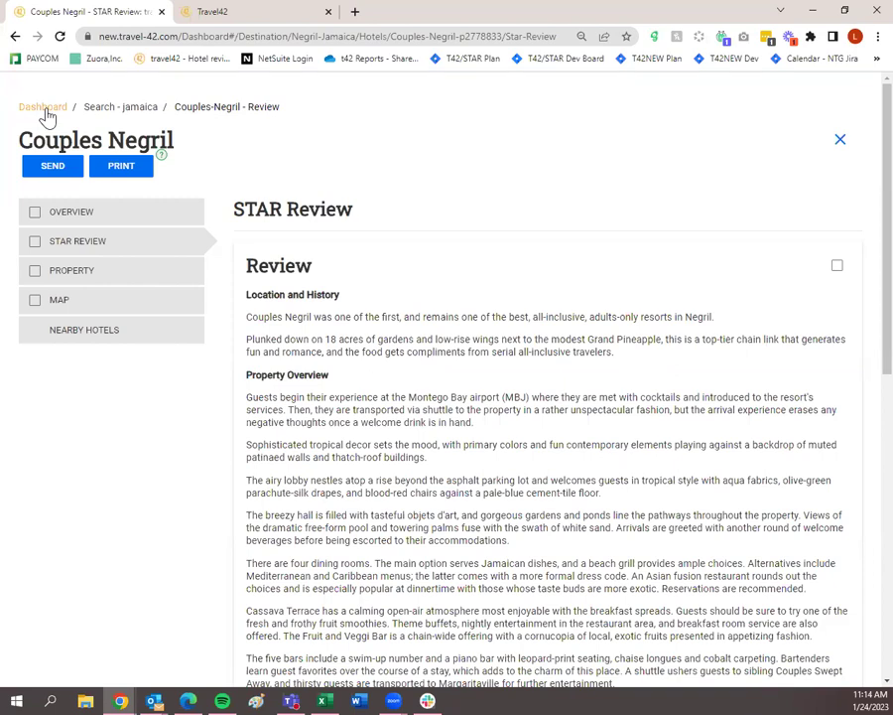
Return from the Couples Negril hotel page to the Dashboard's trip plans list.
click(43, 107)
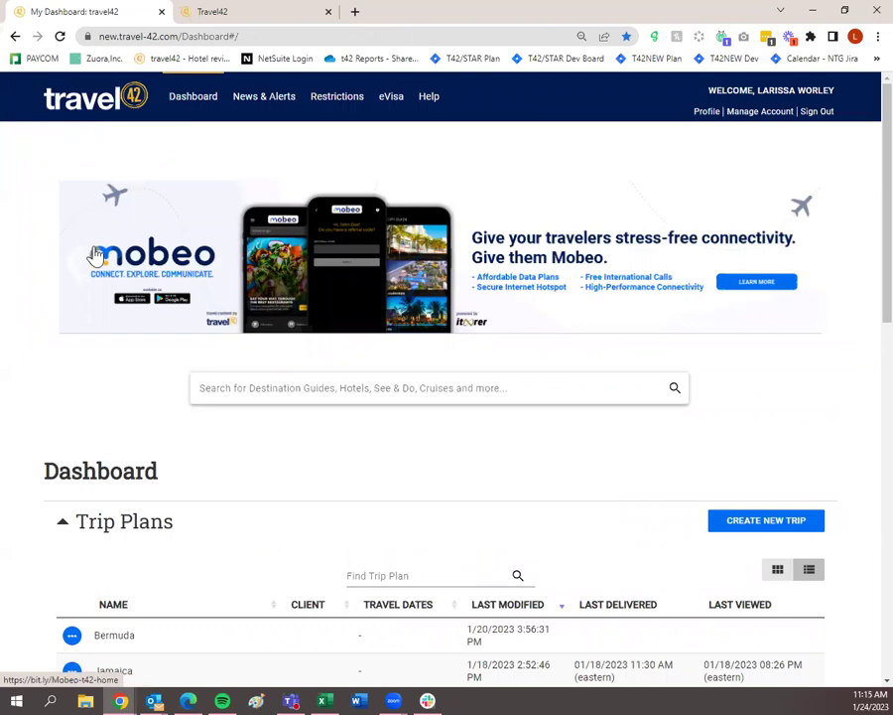
scroll(169, 395, down, 1)
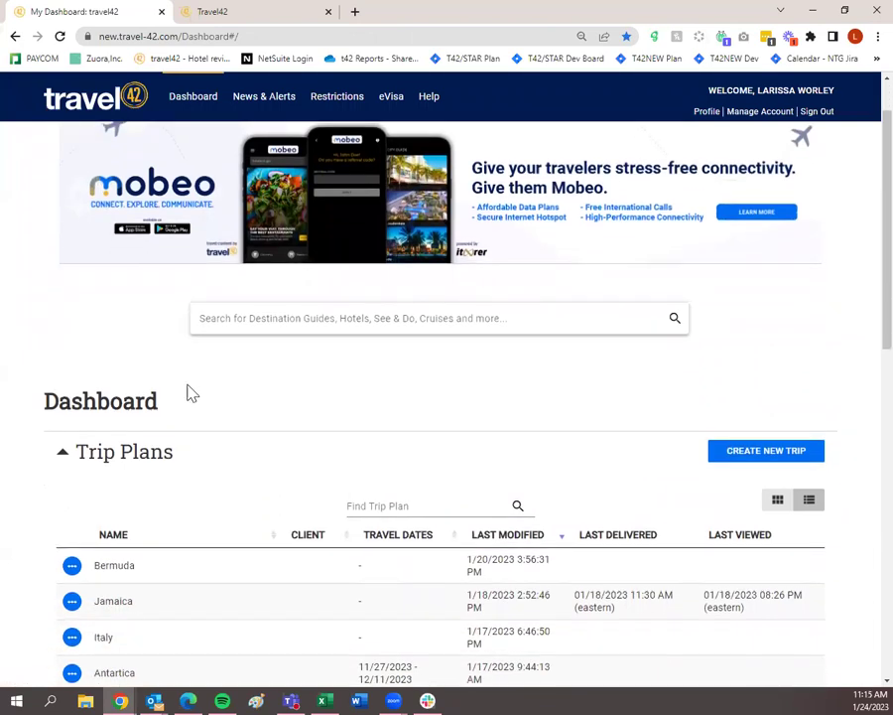
scroll(198, 393, up, 1)
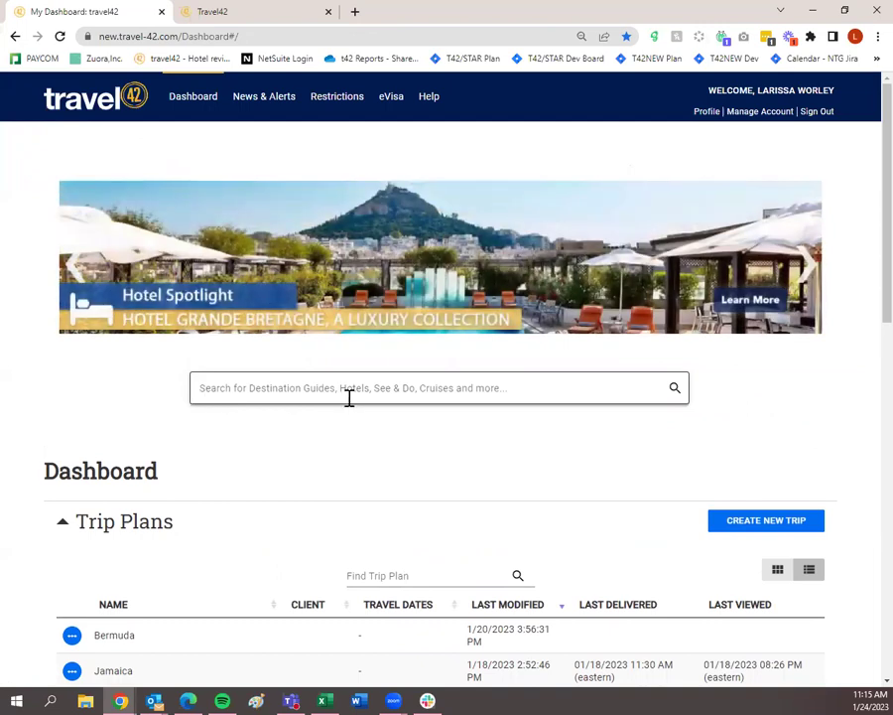
Name a new trip plan 'Jamaica Trip' and create it after the layout step.
click(748, 530)
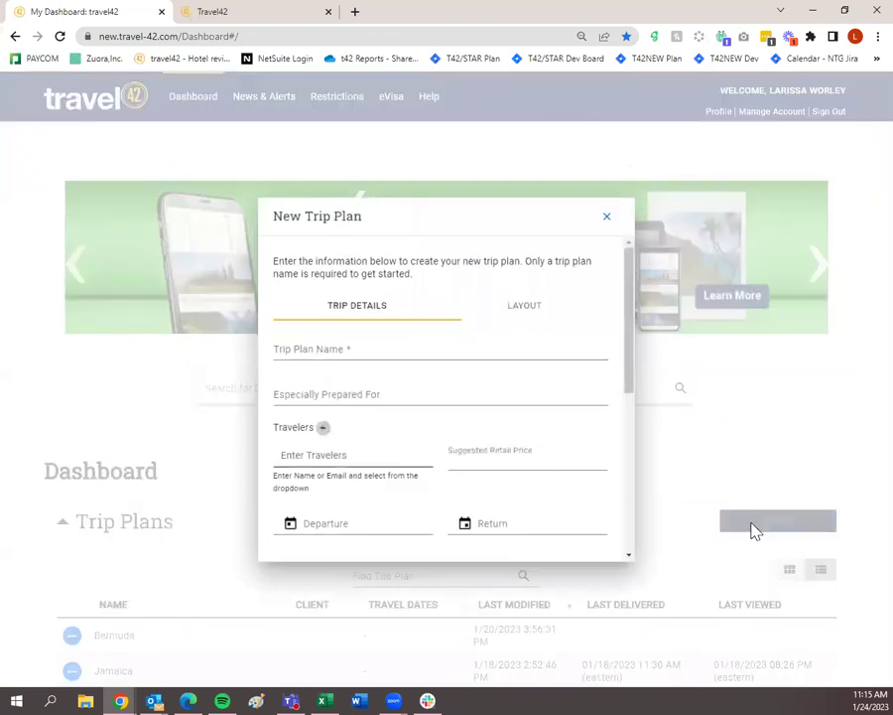
click(392, 348)
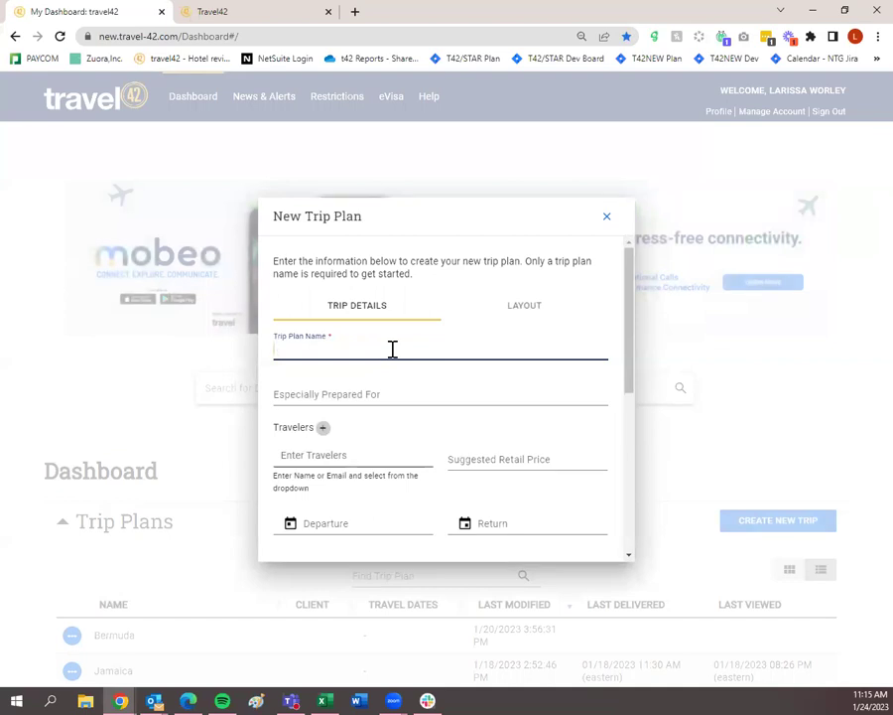
text(Jam)
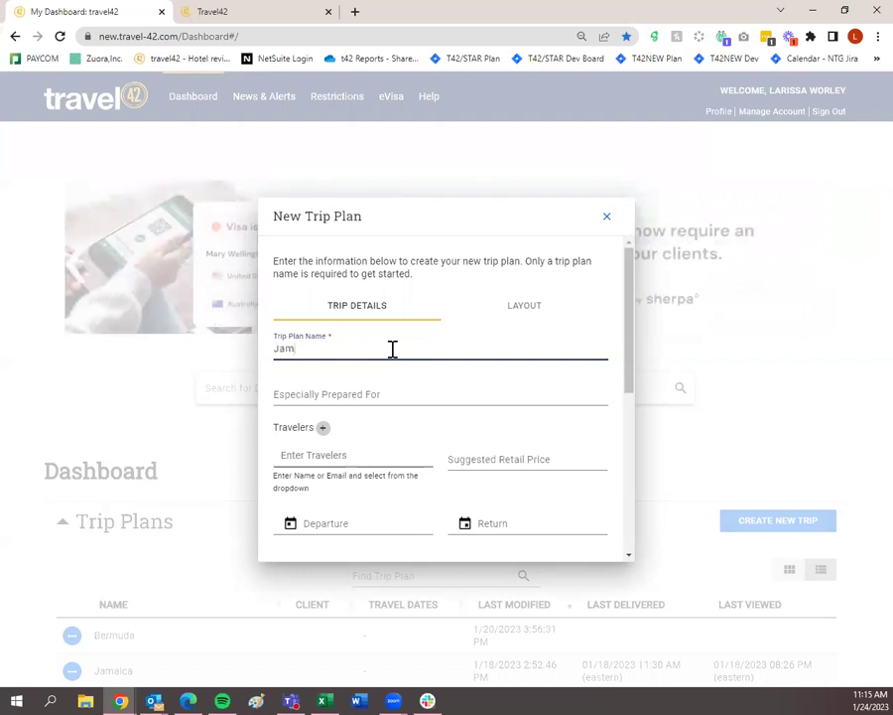
text(aica Trip)
scroll(387, 387, down, 10)
click(361, 538)
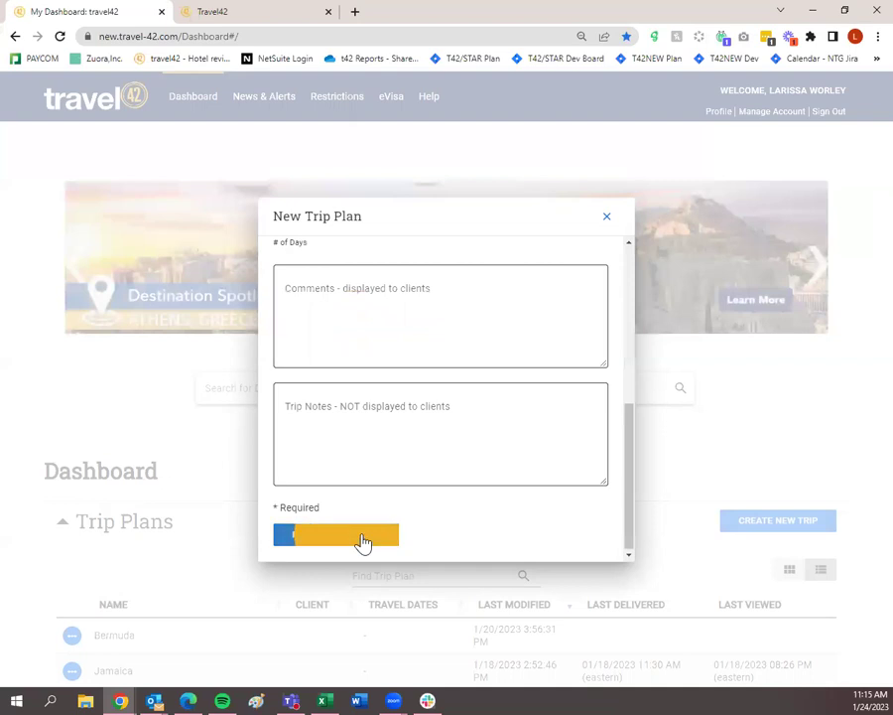
click(367, 534)
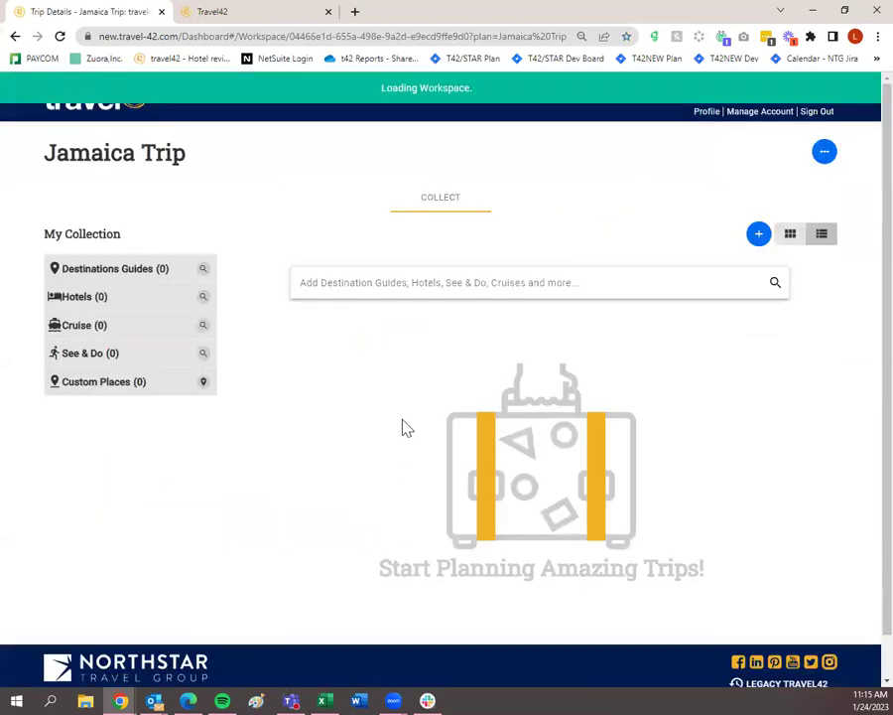
Type 'jamaica' into the Jamaica Trip's add-content search field.
click(433, 283)
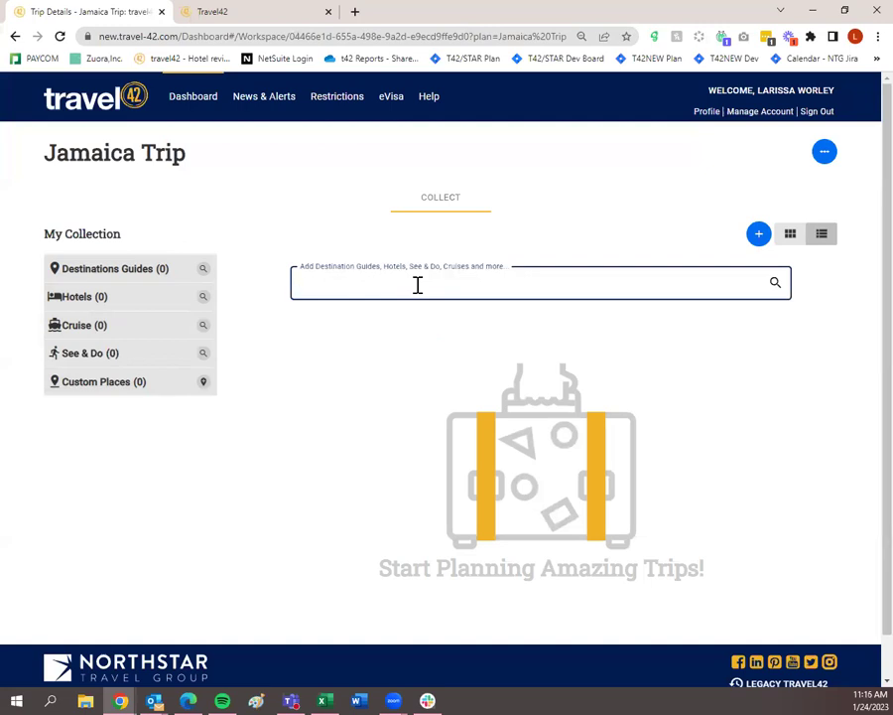
text(jamaica)
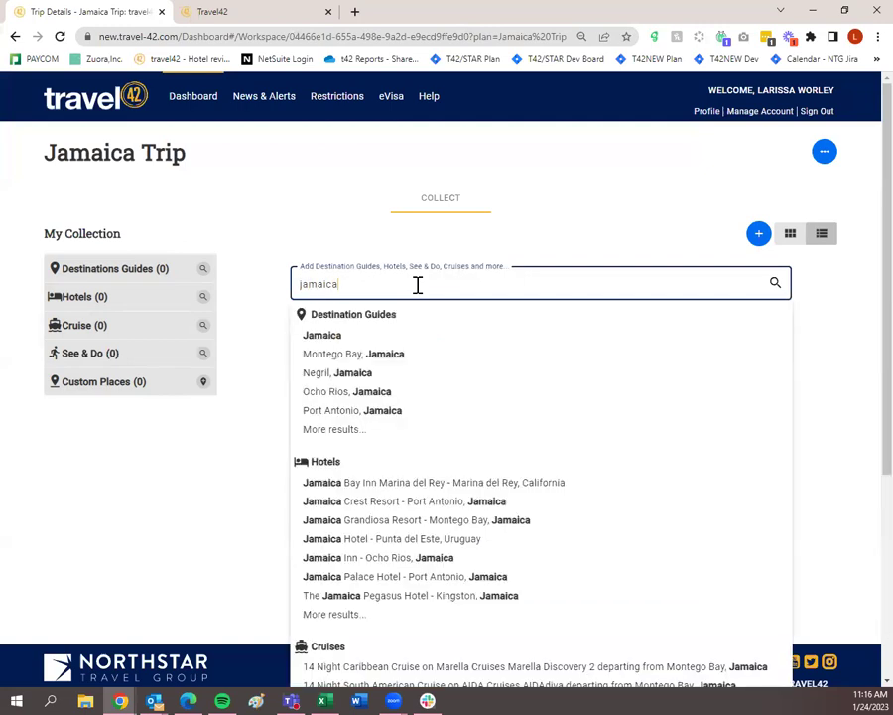
Run the jamaica search and filter the results to the 24 destination guides.
click(775, 284)
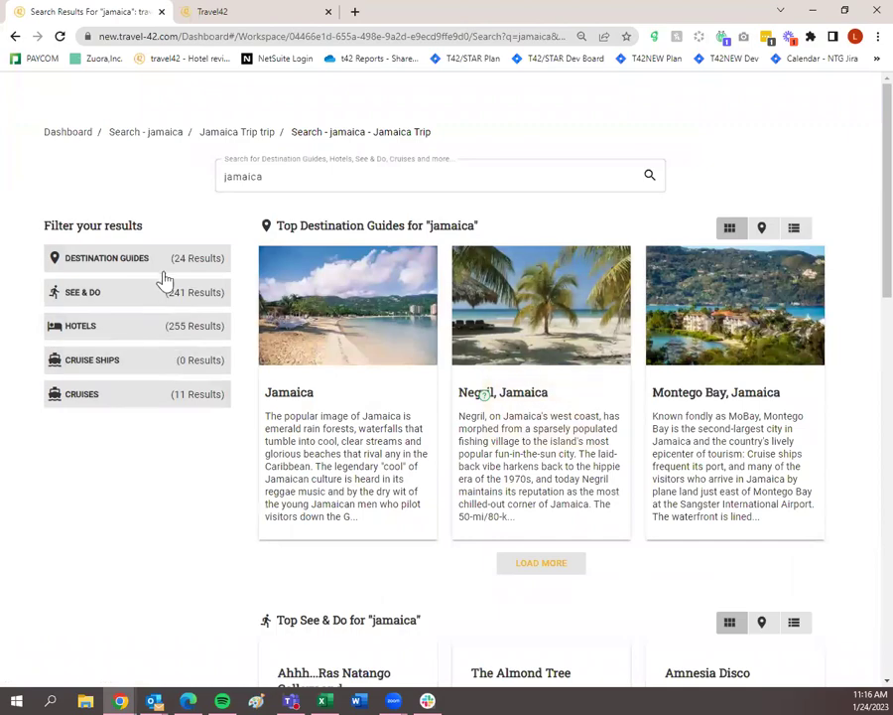
click(166, 265)
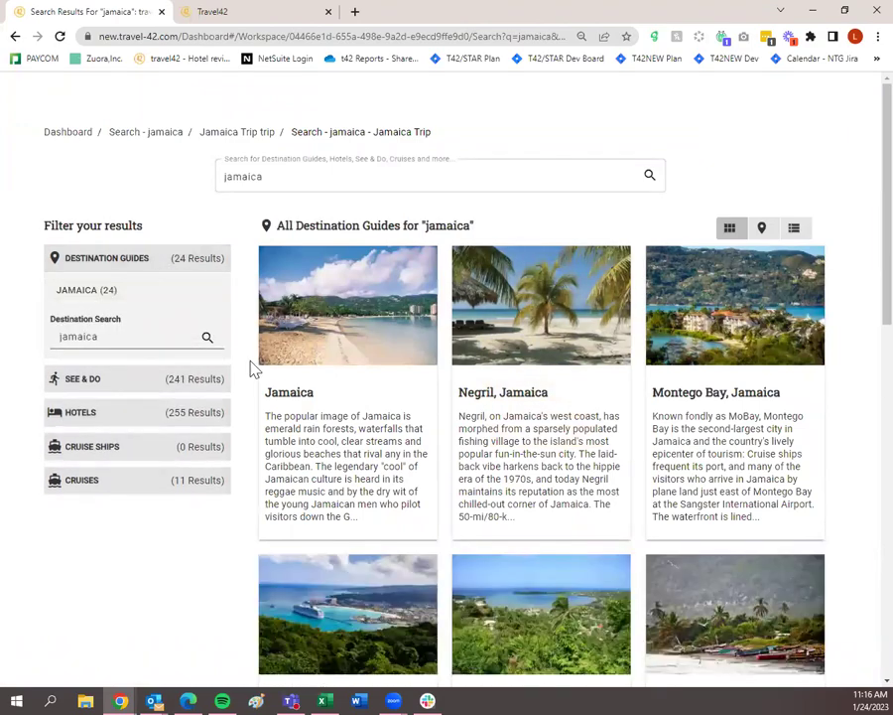
scroll(290, 387, down, 10)
scroll(274, 476, up, 6)
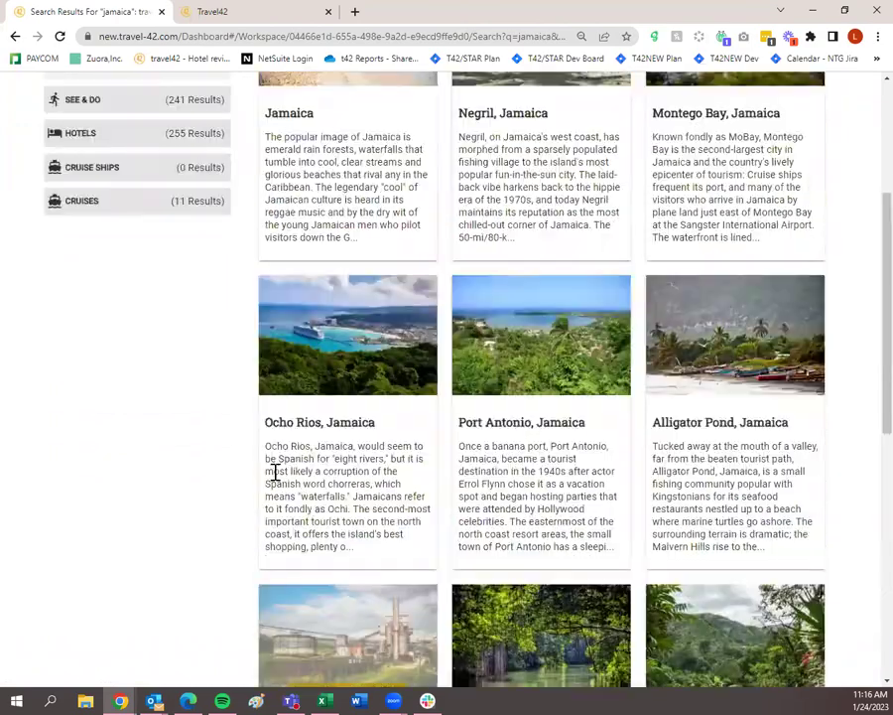
scroll(273, 475, up, 3)
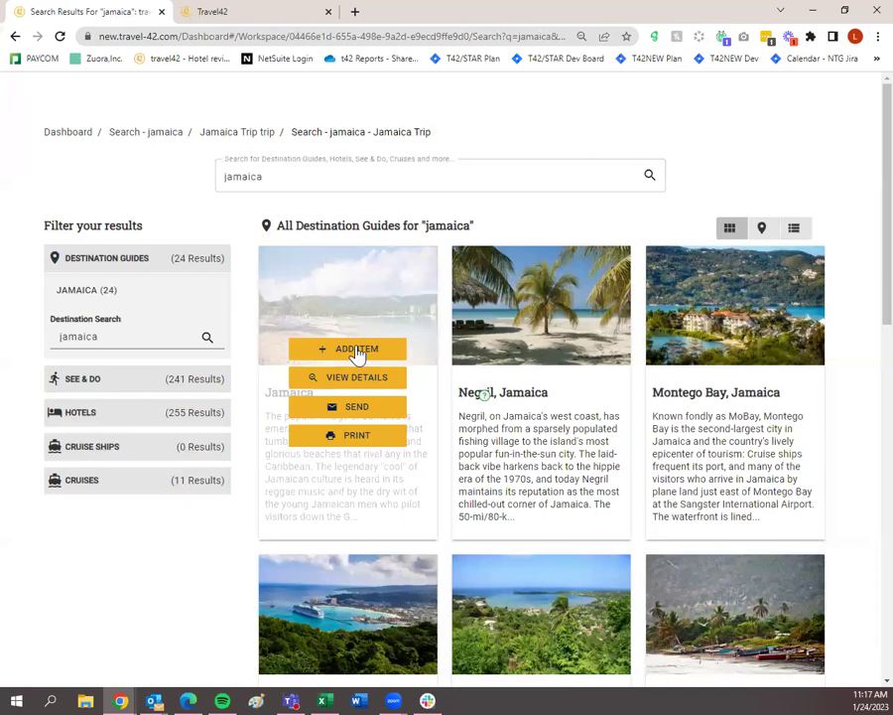
Add the Jamaica destination guide to the trip and review its template dialog.
click(358, 352)
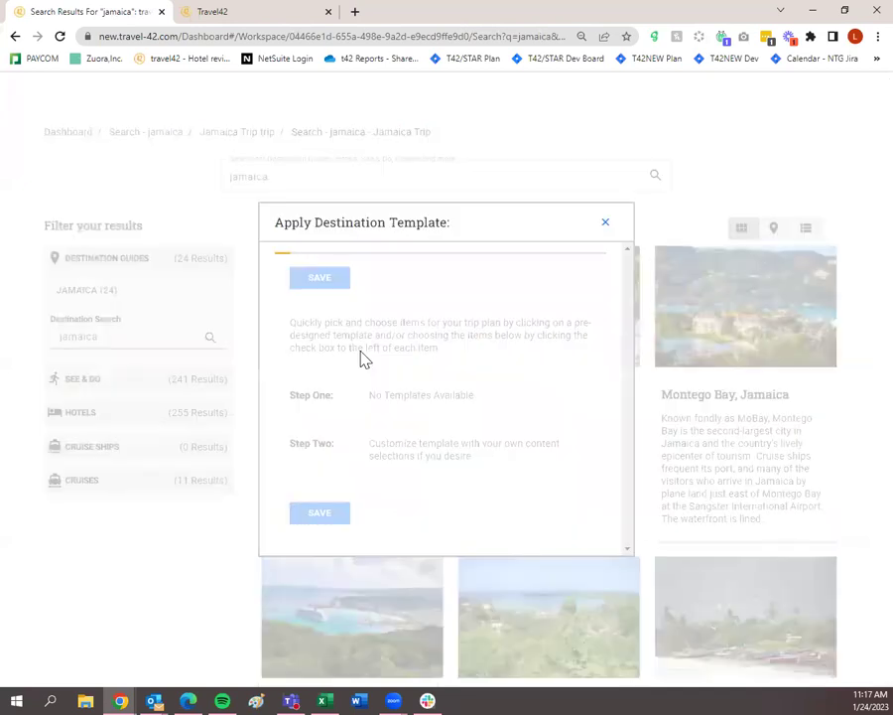
scroll(361, 357, down, 1)
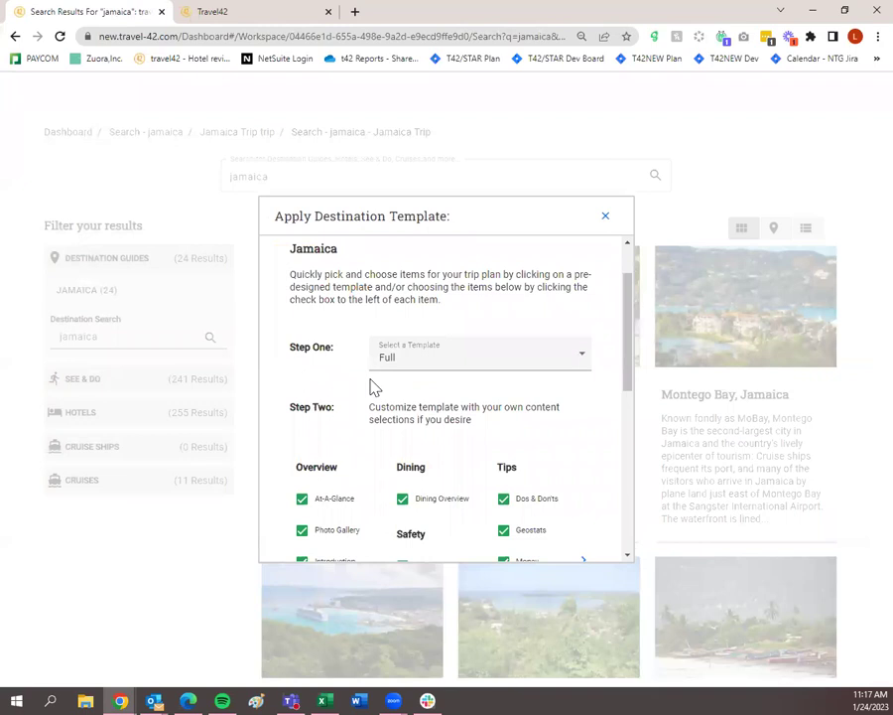
scroll(374, 387, down, 5)
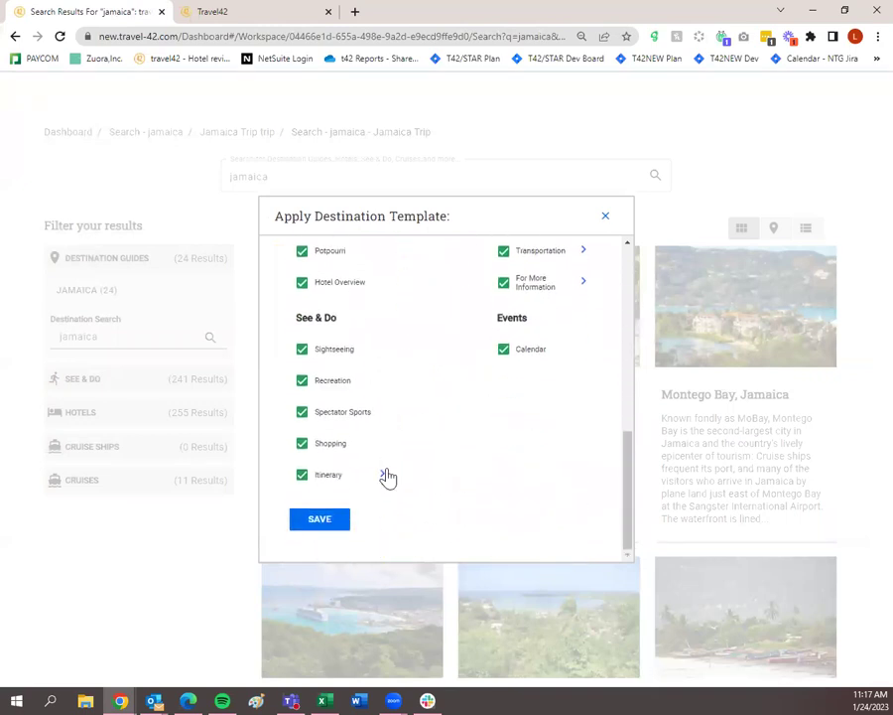
scroll(427, 394, up, 2)
scroll(427, 394, up, 3)
Switch the content template through Business, Cruise and finally Leisure.
click(452, 342)
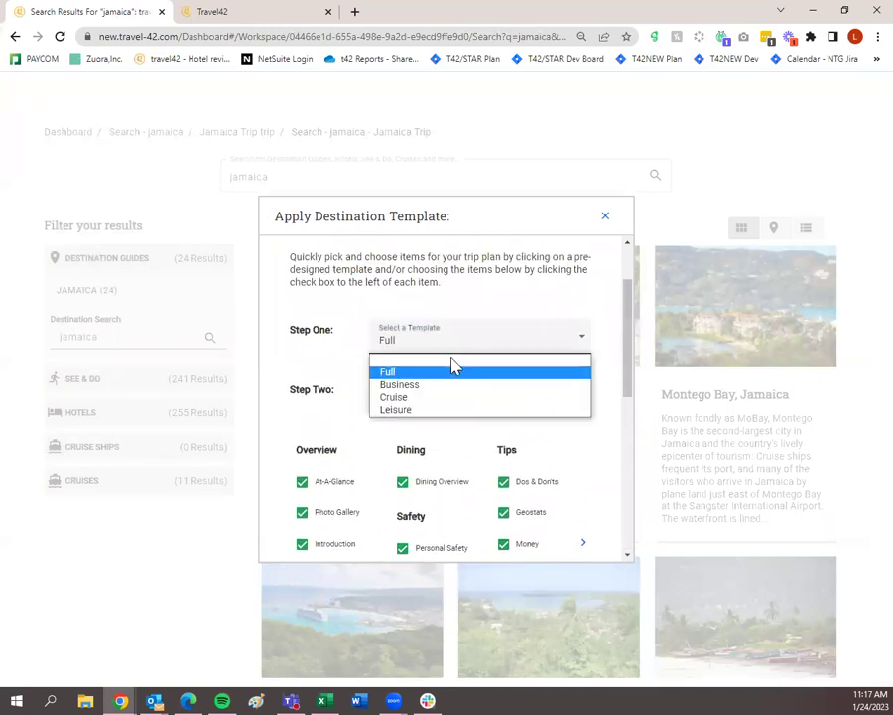
click(453, 385)
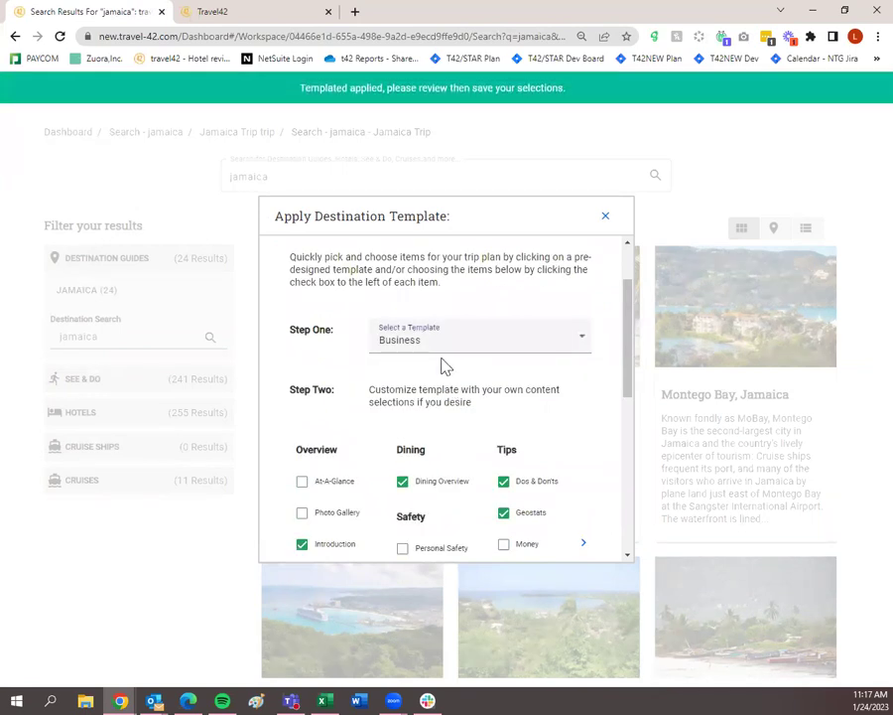
click(447, 354)
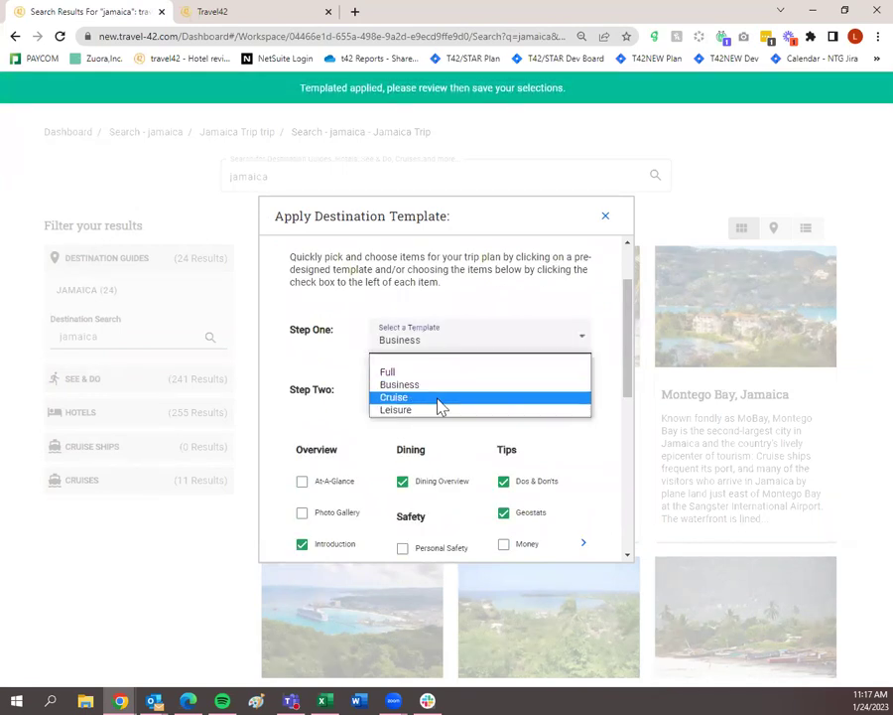
click(438, 399)
click(449, 348)
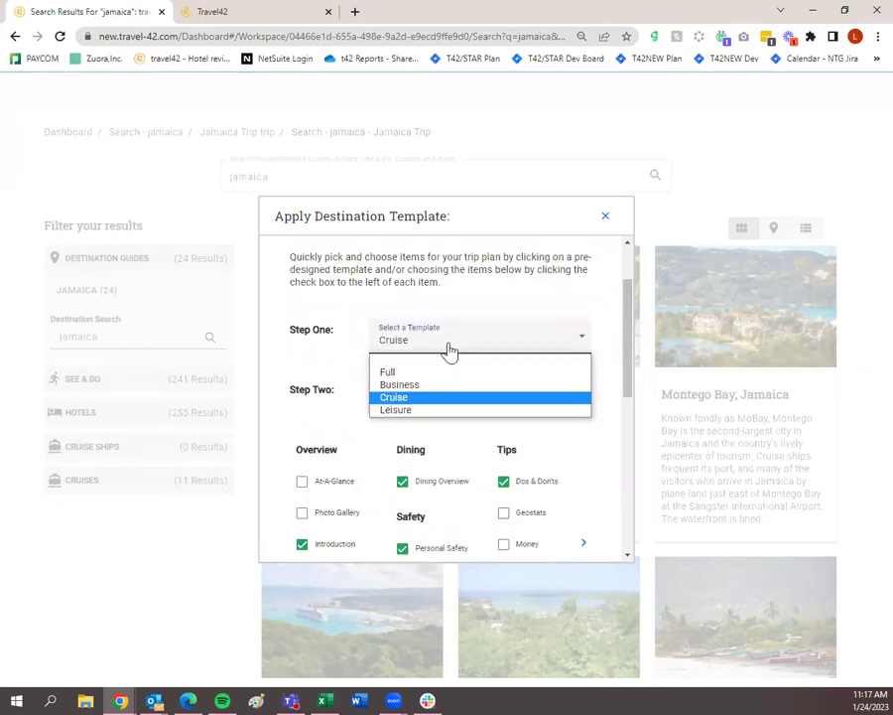
click(432, 409)
Include the Photo Gallery section in the Jamaica template and close the dialog.
scroll(433, 410, down, 3)
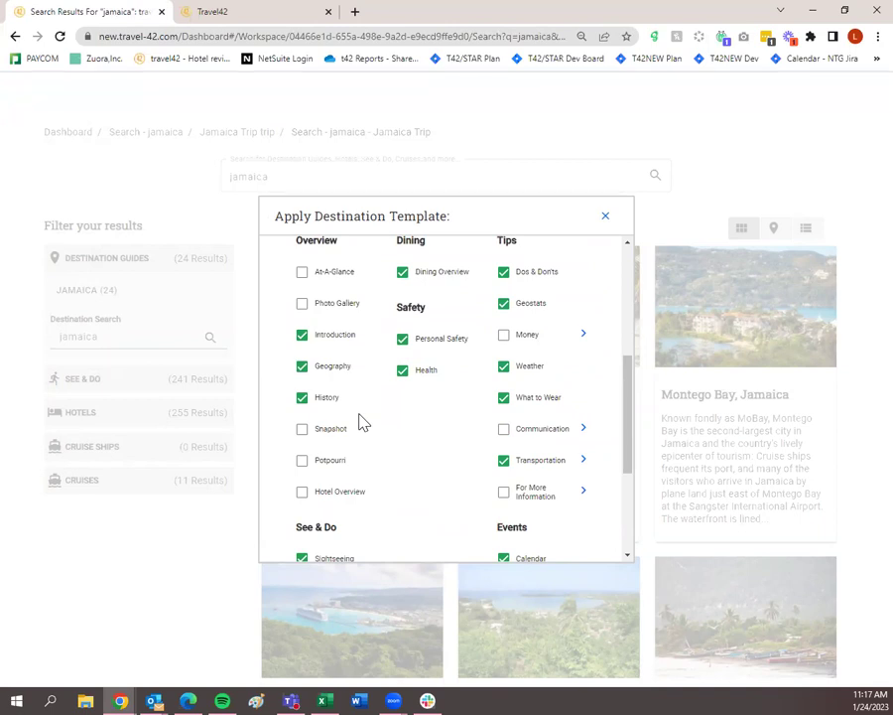
scroll(362, 422, up, 1)
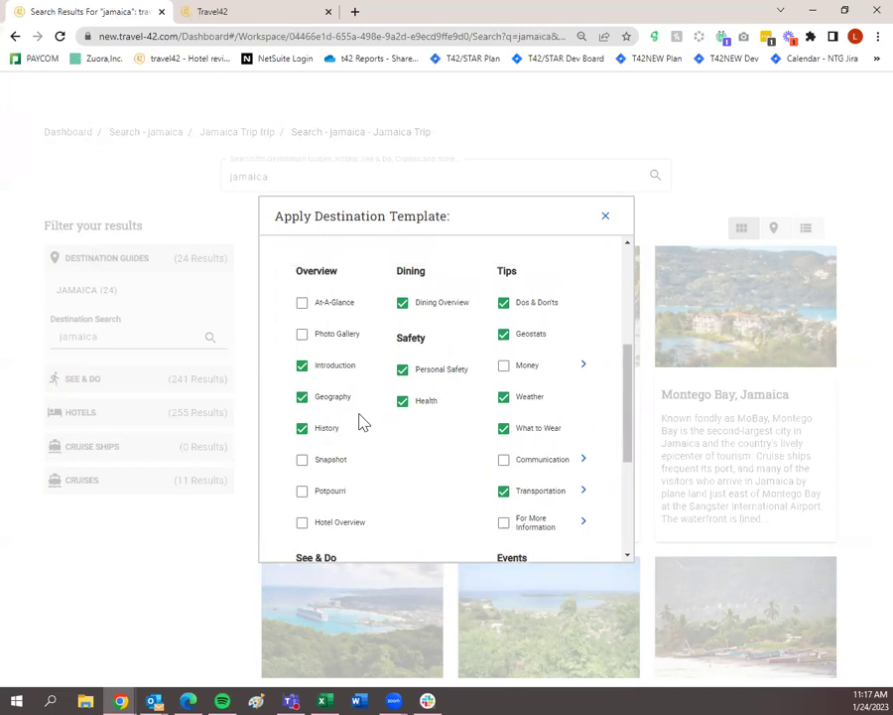
click(303, 375)
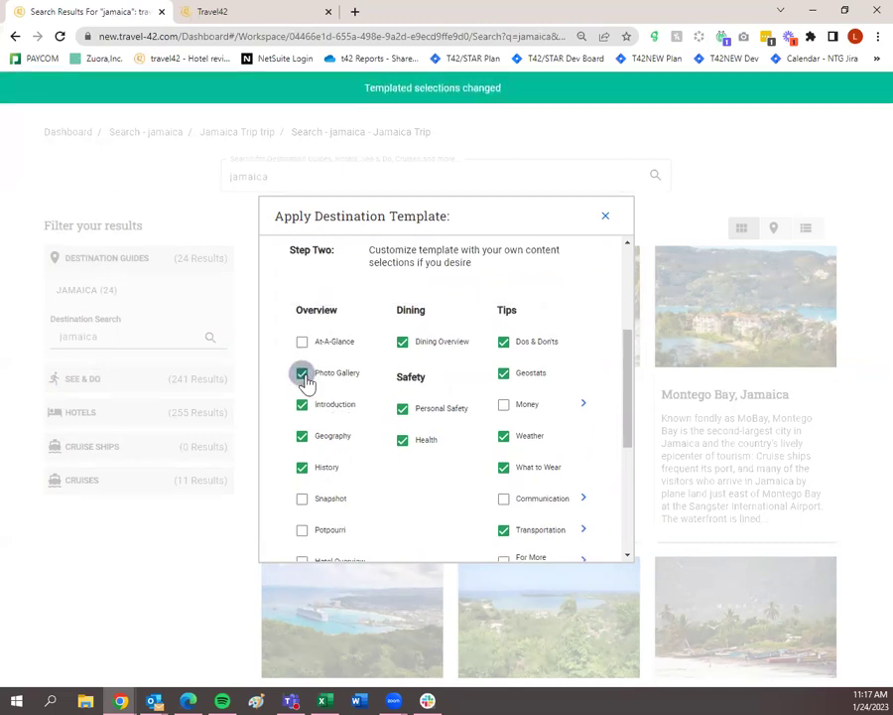
scroll(313, 397, down, 4)
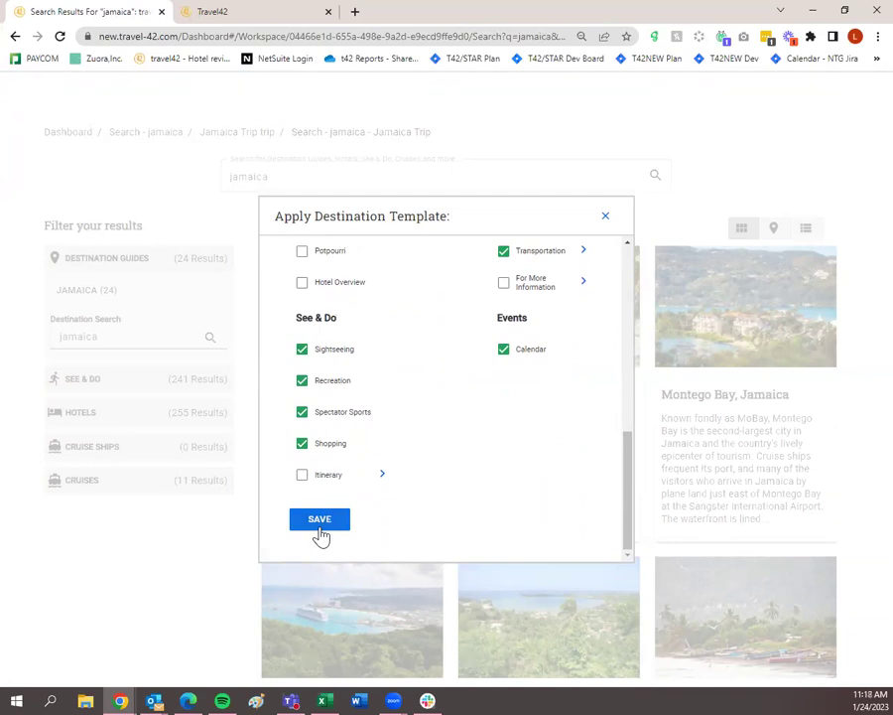
click(603, 218)
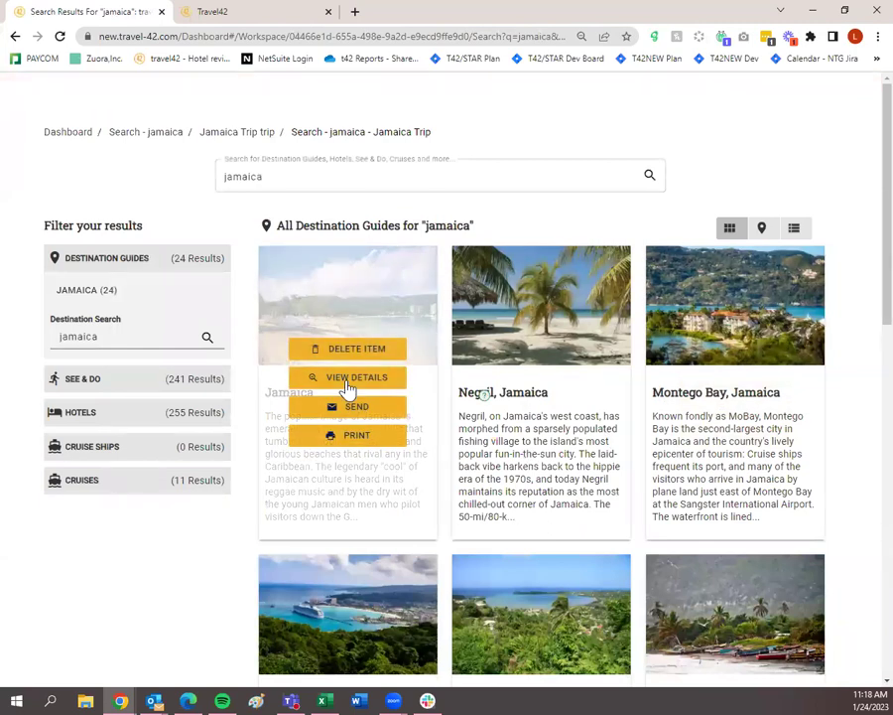
View the Jamaica guide's Overview page with its At-A-Glance facts and photo gallery.
click(347, 382)
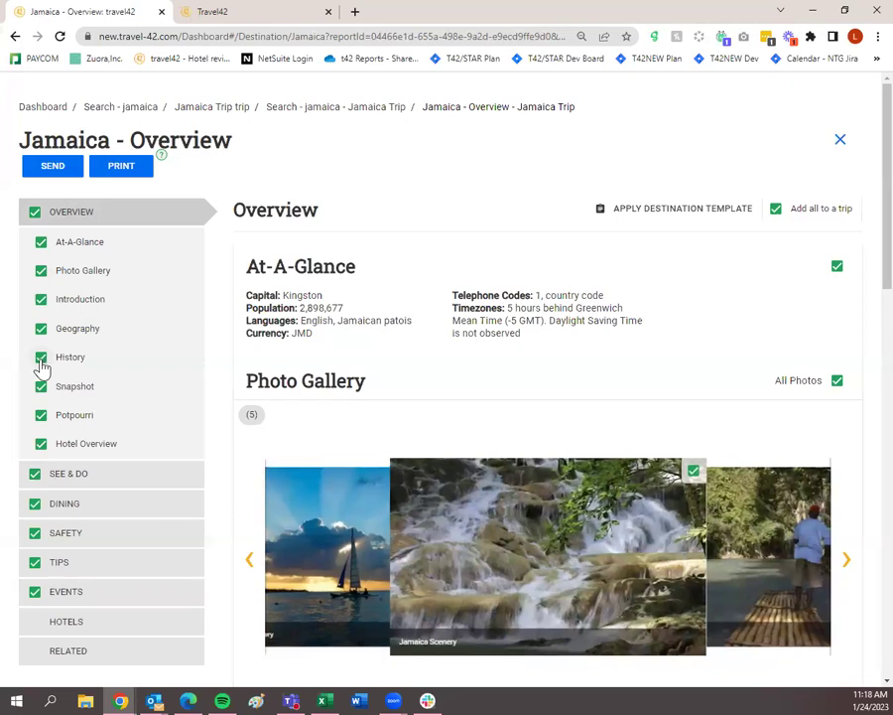
Exclude History, Potpourri and Hotel Overview from the trip, then go to Jamaica's See & Do.
click(40, 360)
click(40, 415)
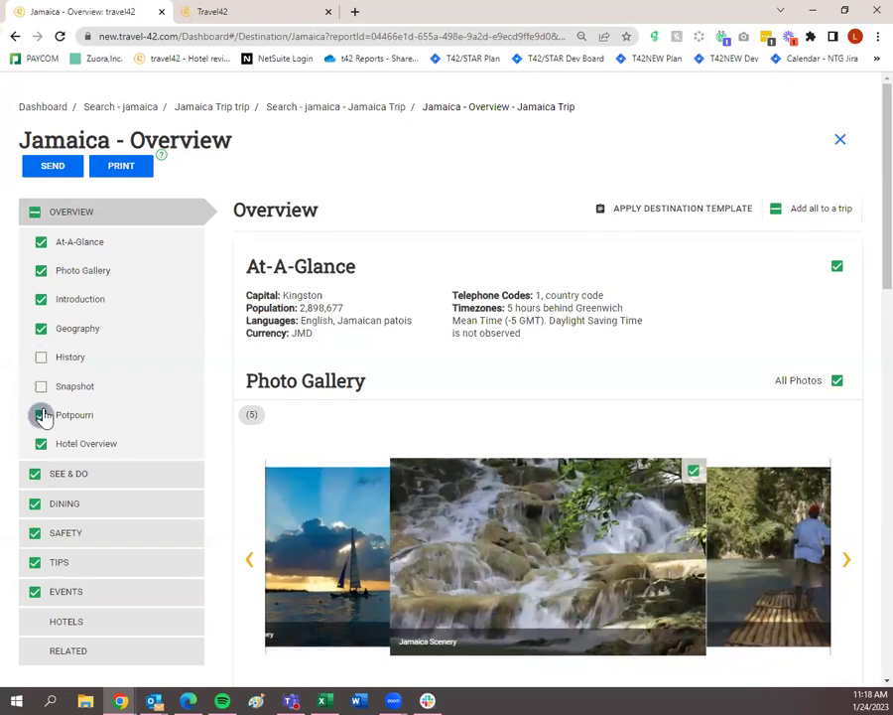
click(41, 443)
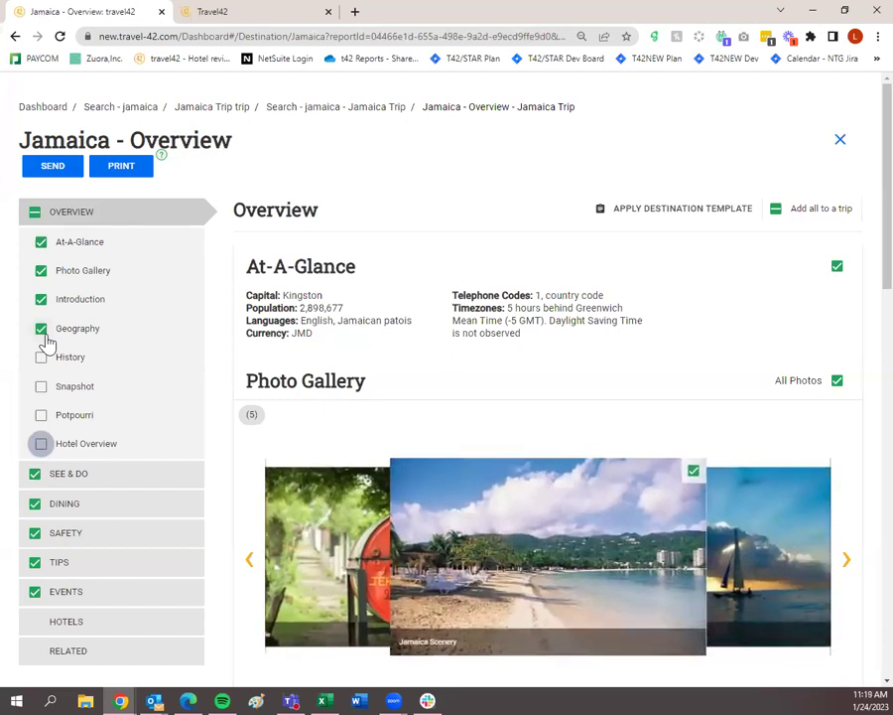
scroll(95, 361, down, 2)
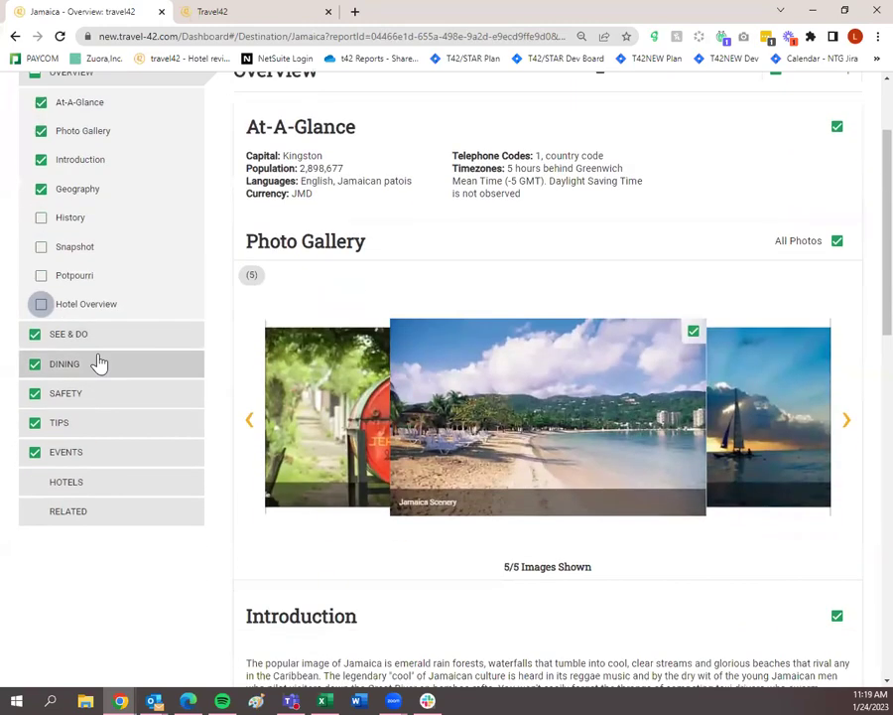
click(110, 336)
Leave Spectator Sports out of the trip and move on to the Jamaica Dining section.
scroll(365, 382, down, 2)
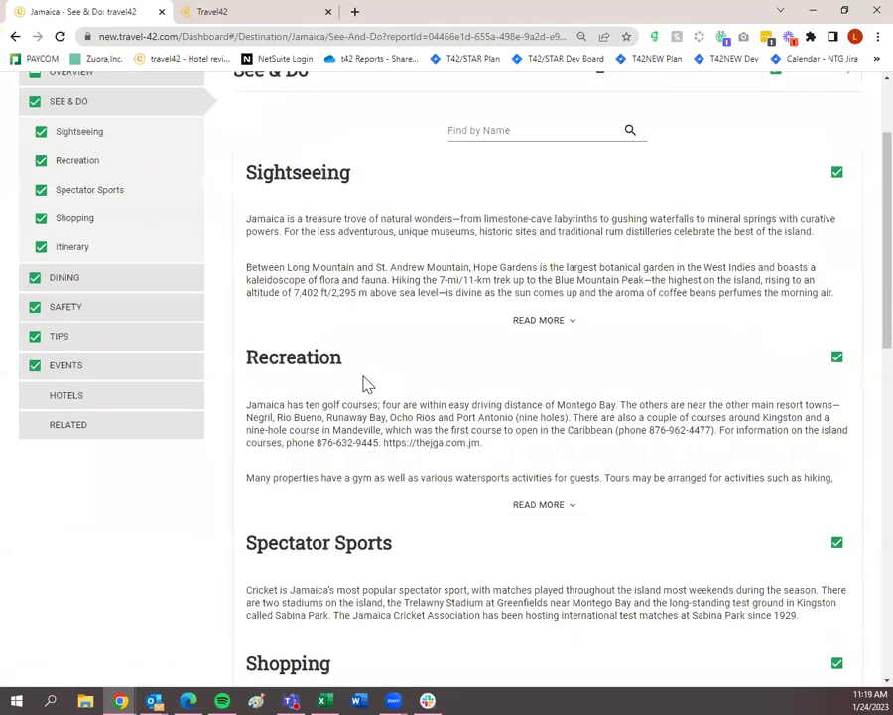
scroll(558, 399, down, 1)
click(838, 478)
scroll(838, 485, down, 3)
scroll(839, 487, down, 1)
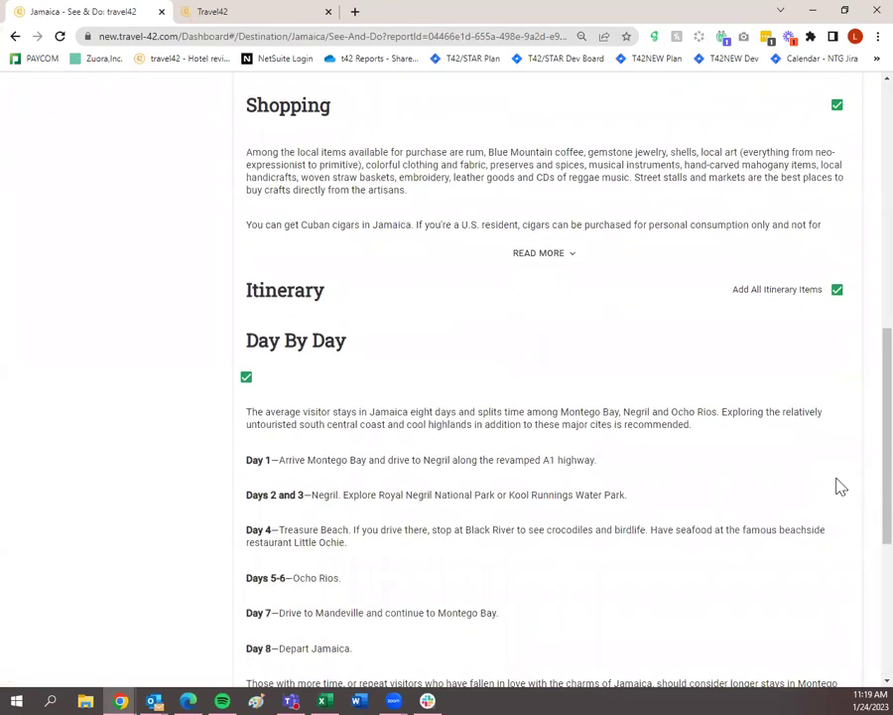
scroll(482, 442, down, 3)
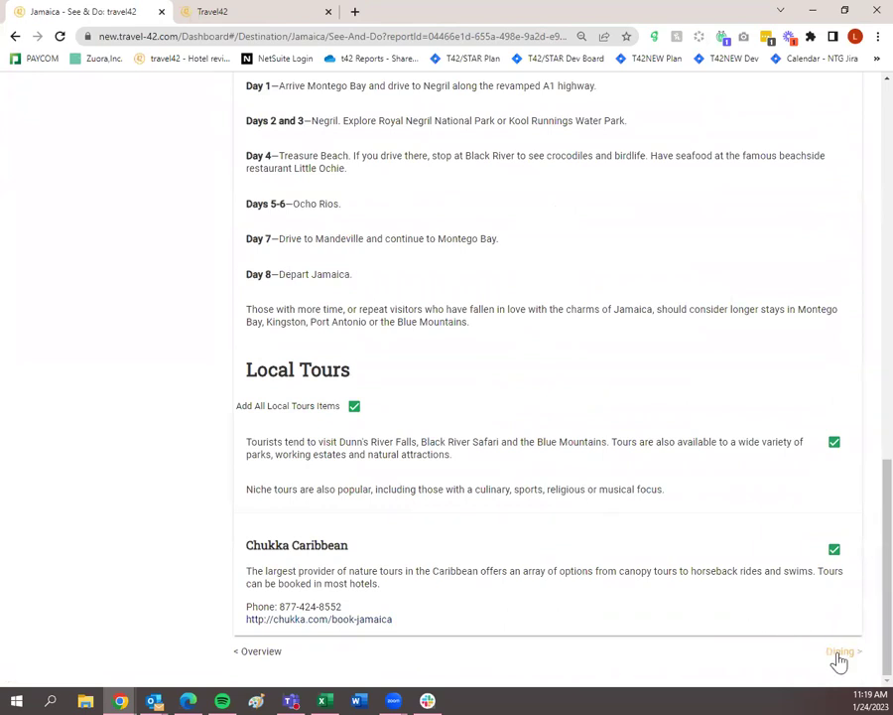
click(839, 653)
Read the full Dining Overview text, then continue to the Jamaica Safety section.
click(612, 460)
scroll(611, 461, down, 1)
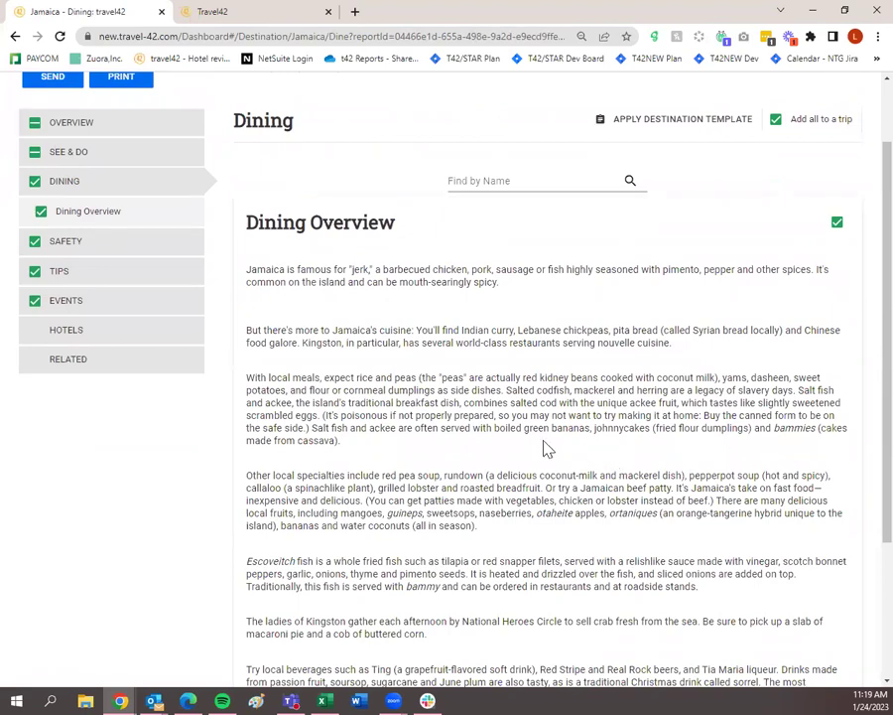
scroll(544, 448, down, 4)
scroll(744, 578, up, 1)
scroll(742, 578, up, 10)
scroll(805, 643, down, 10)
click(845, 663)
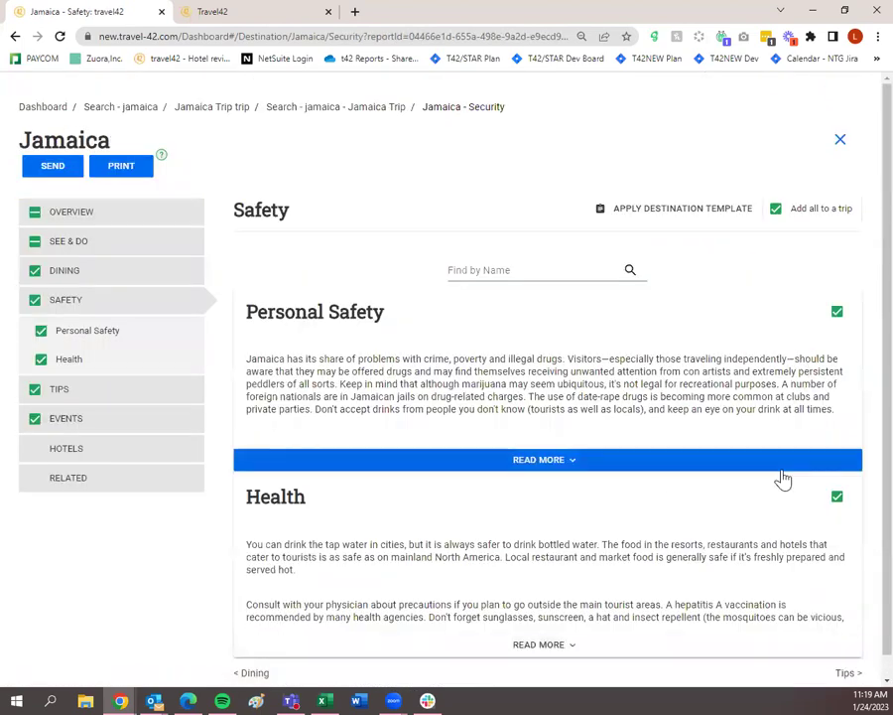
Go through the Jamaica Tips page and on to the Events page.
scroll(818, 601, down, 1)
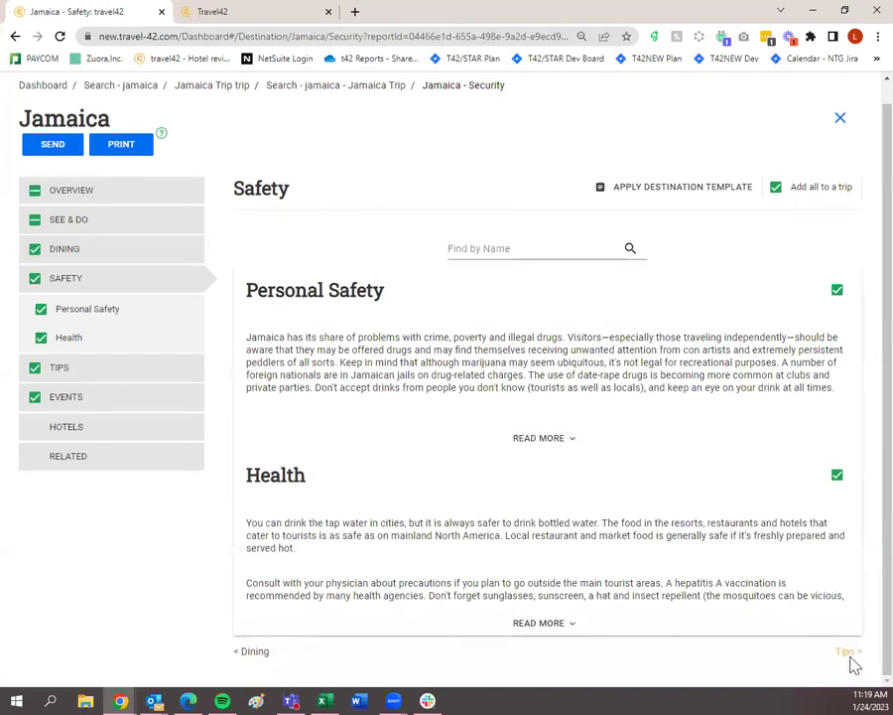
click(847, 655)
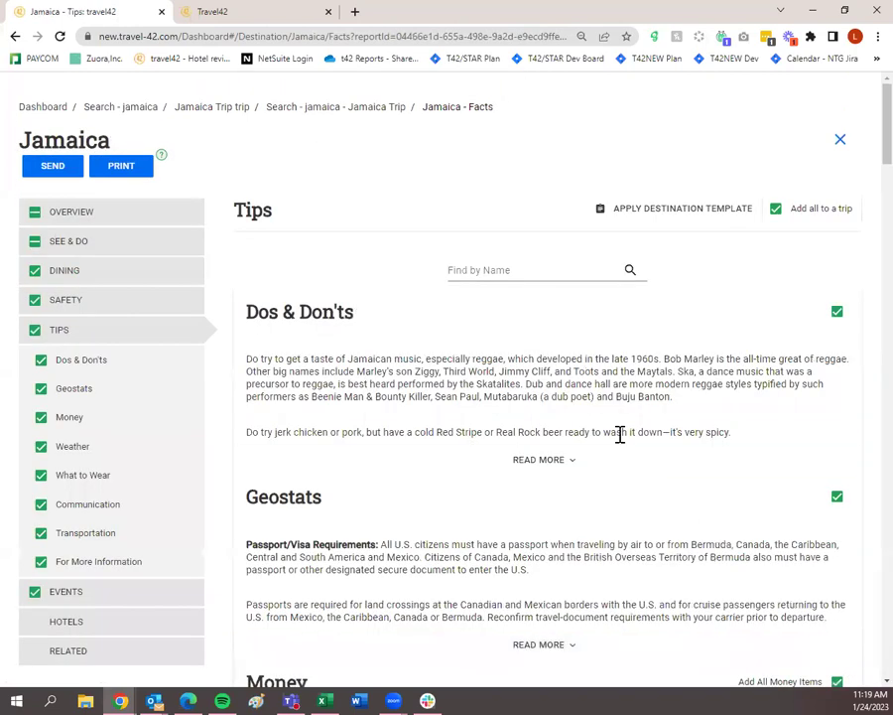
scroll(581, 417, down, 6)
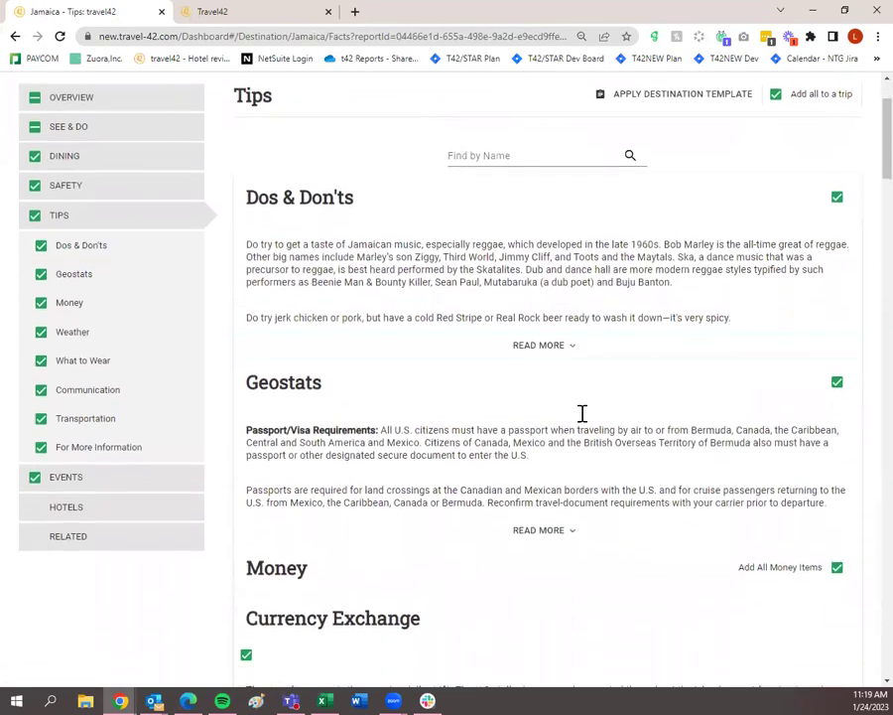
scroll(582, 481, down, 14)
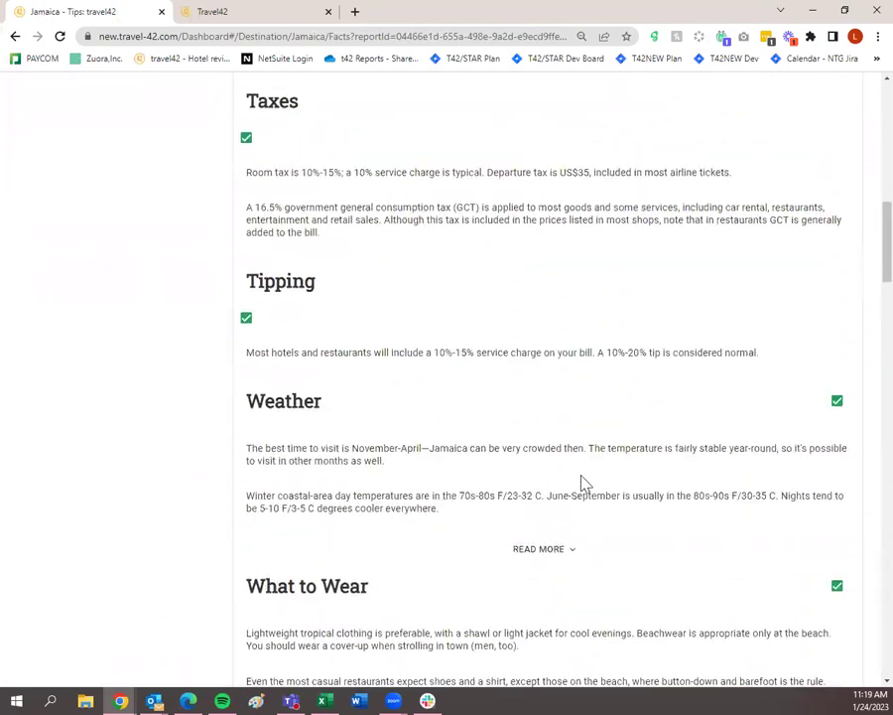
scroll(585, 484, down, 18)
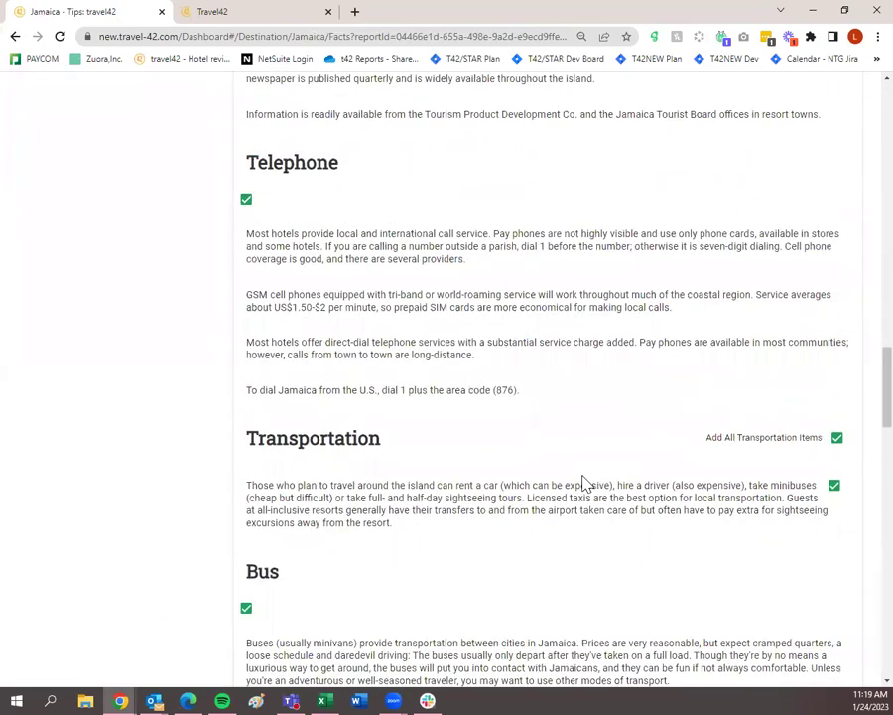
scroll(589, 486, down, 2)
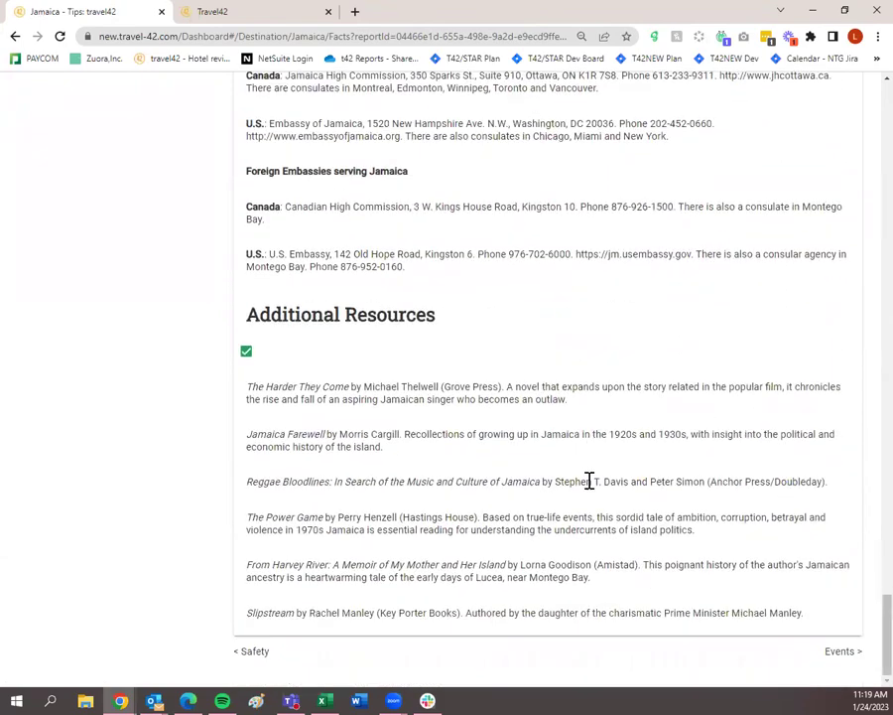
click(838, 655)
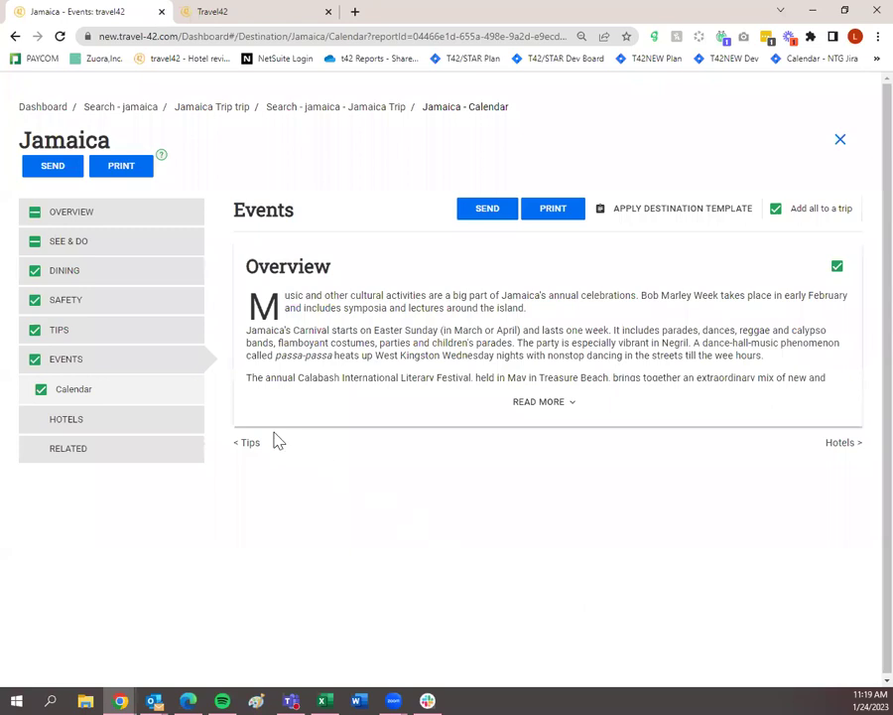
Add Couples Negril from the Jamaica hotels list to the trip.
click(137, 428)
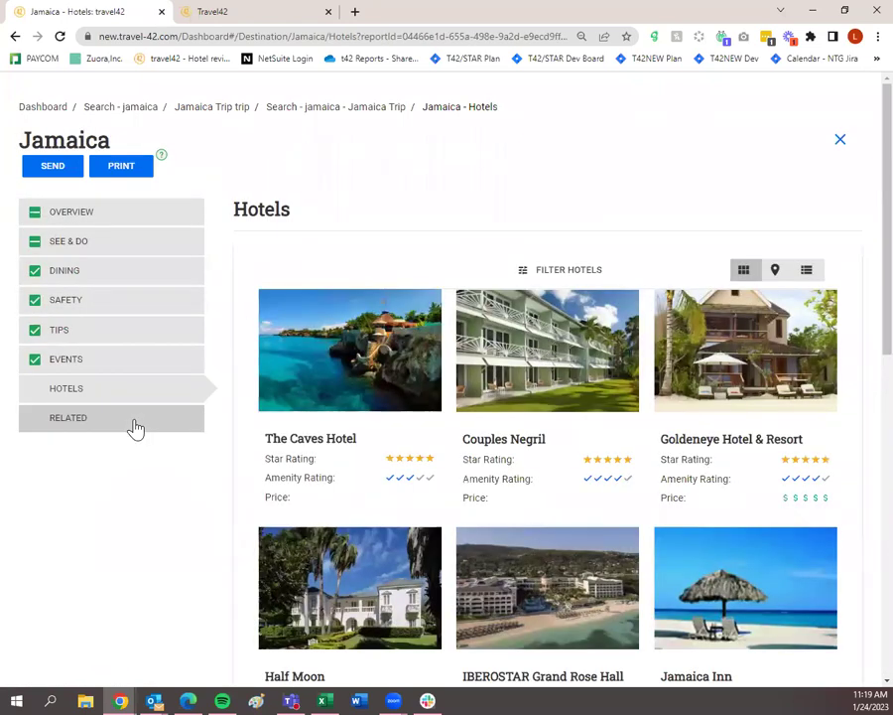
mouse_move(514, 442)
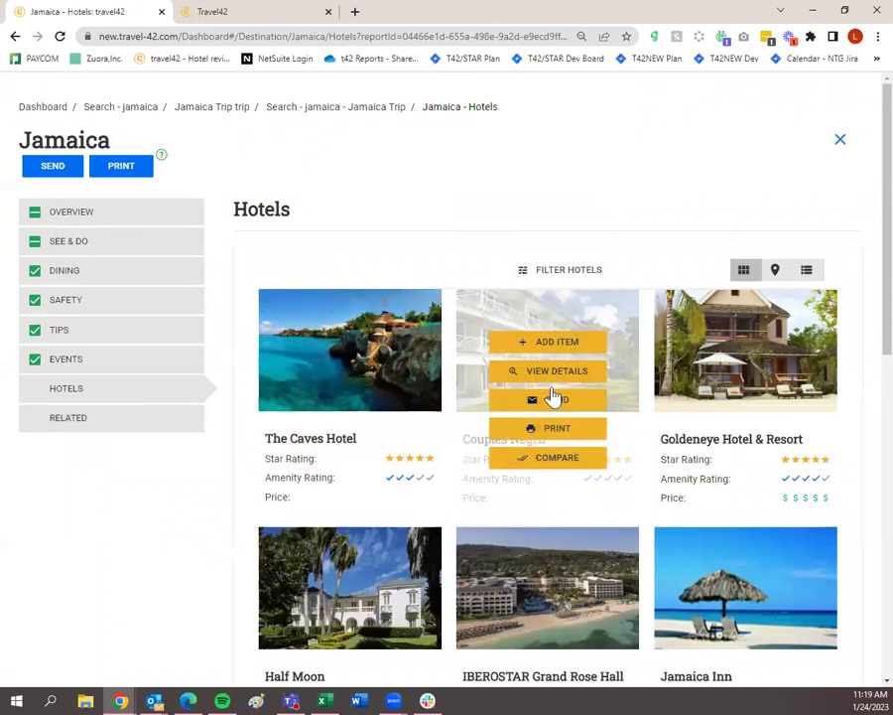
click(559, 348)
Open Couples Negril's details and toggle Basic Info and Star Review off and back on.
click(562, 370)
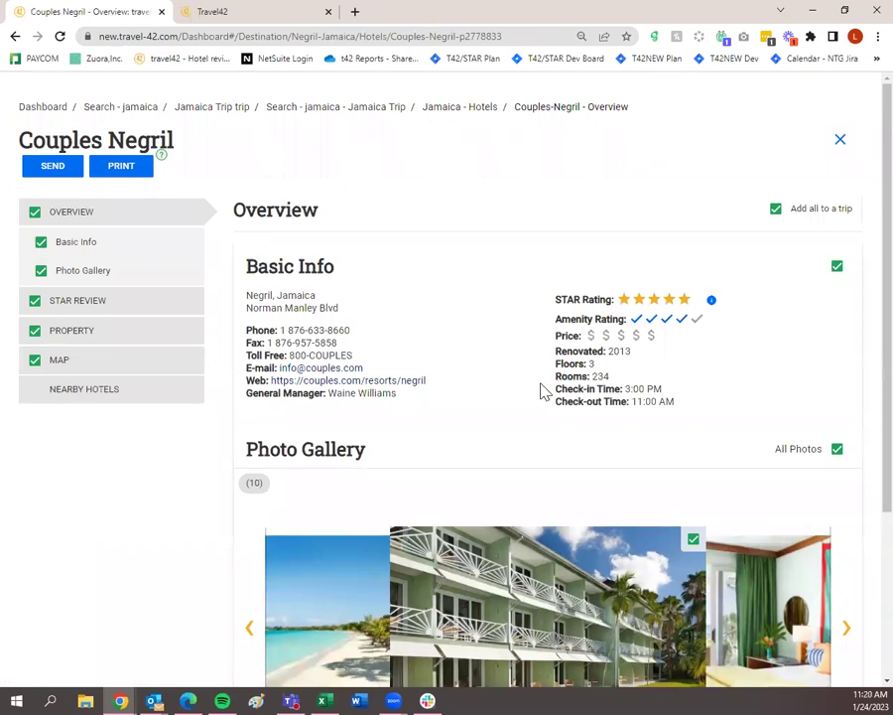
click(42, 248)
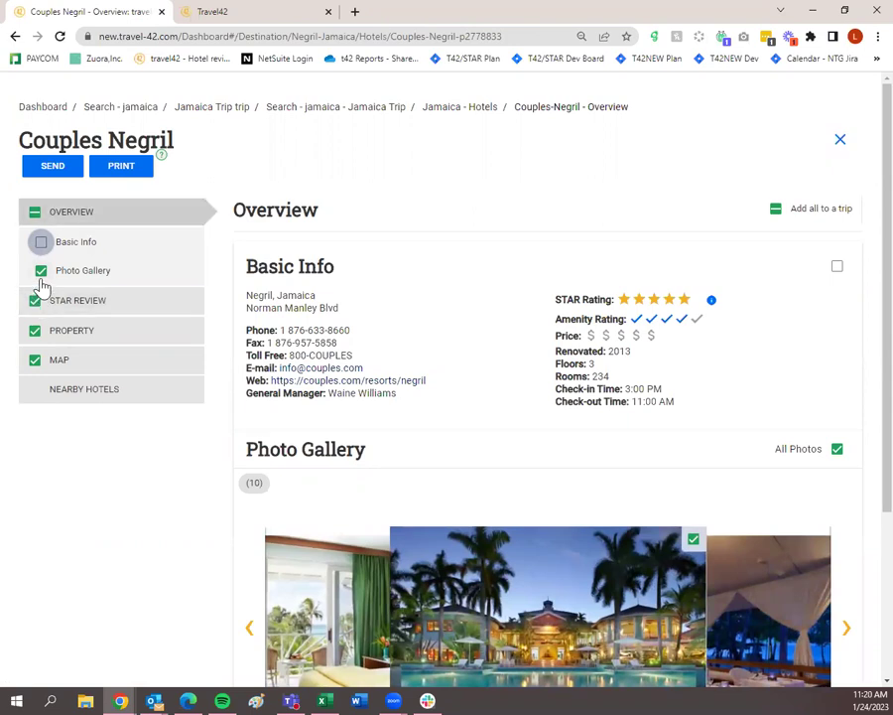
click(42, 245)
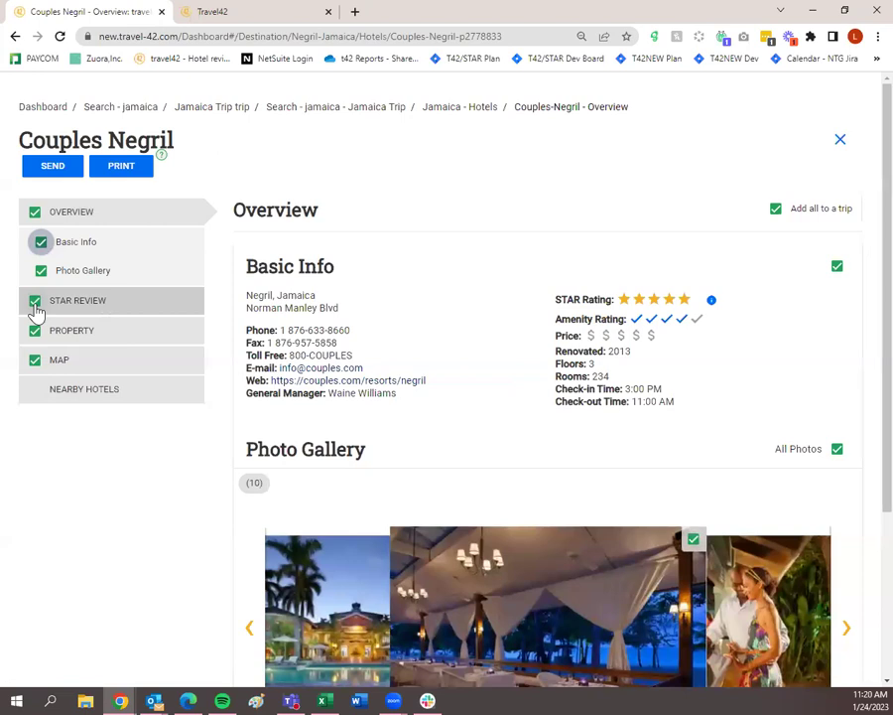
click(35, 307)
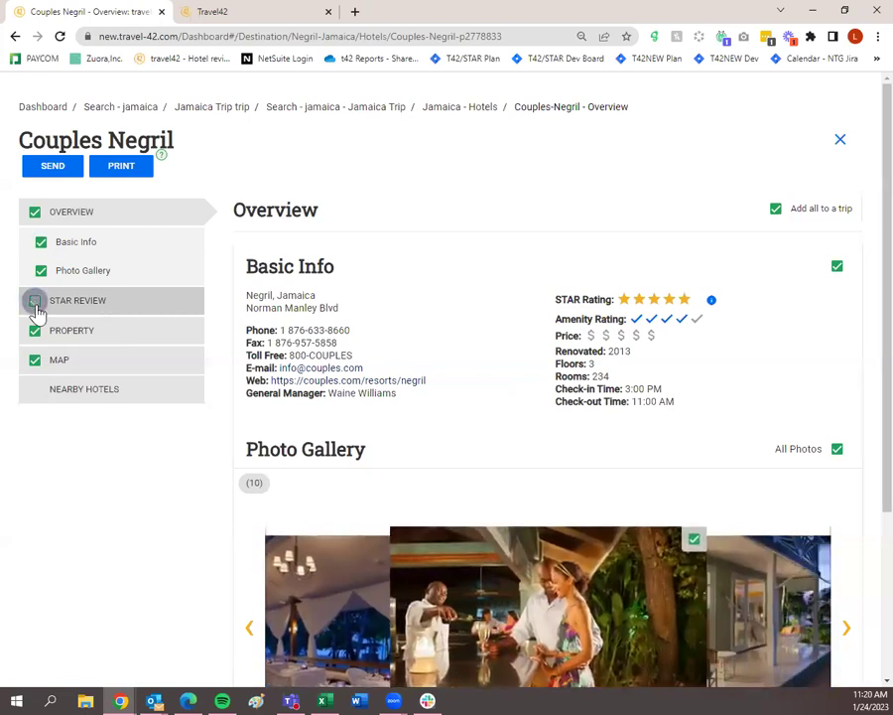
click(34, 307)
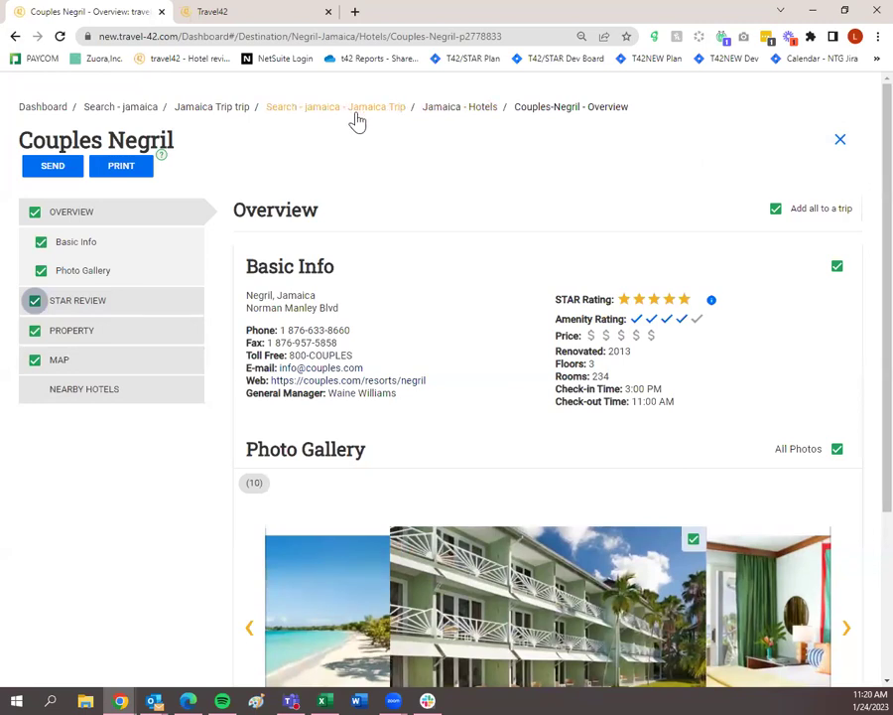
Go back through the Jamaica hotels list to the Jamaica Tips page and scroll through it.
click(441, 108)
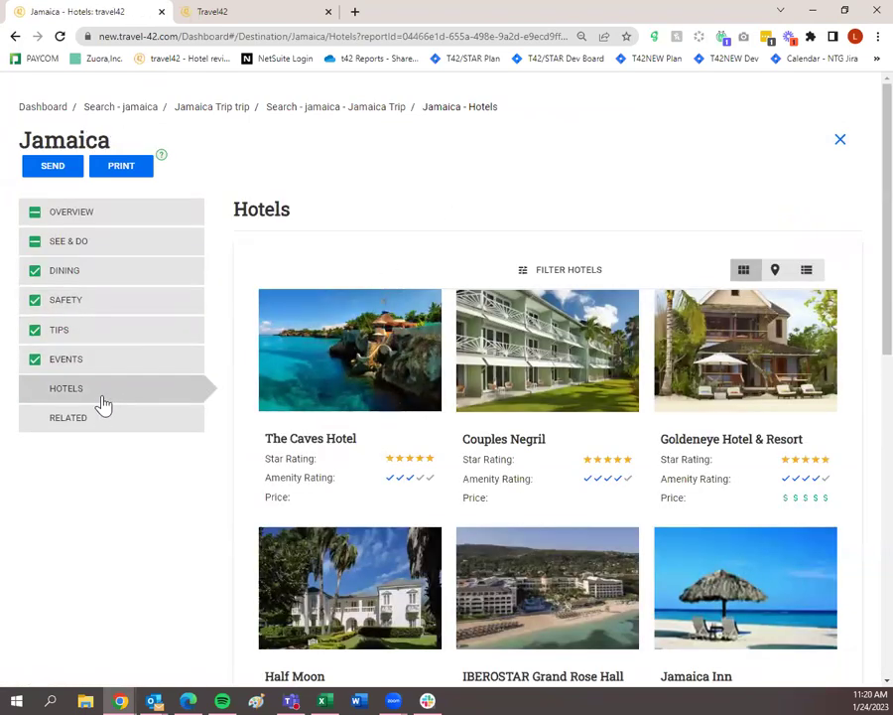
click(112, 343)
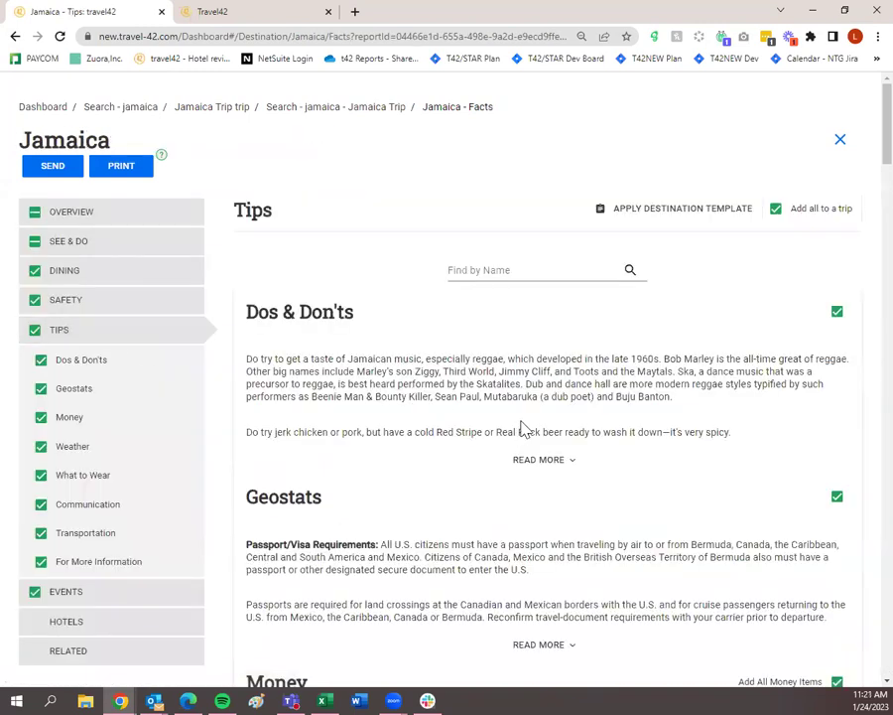
scroll(535, 421, down, 5)
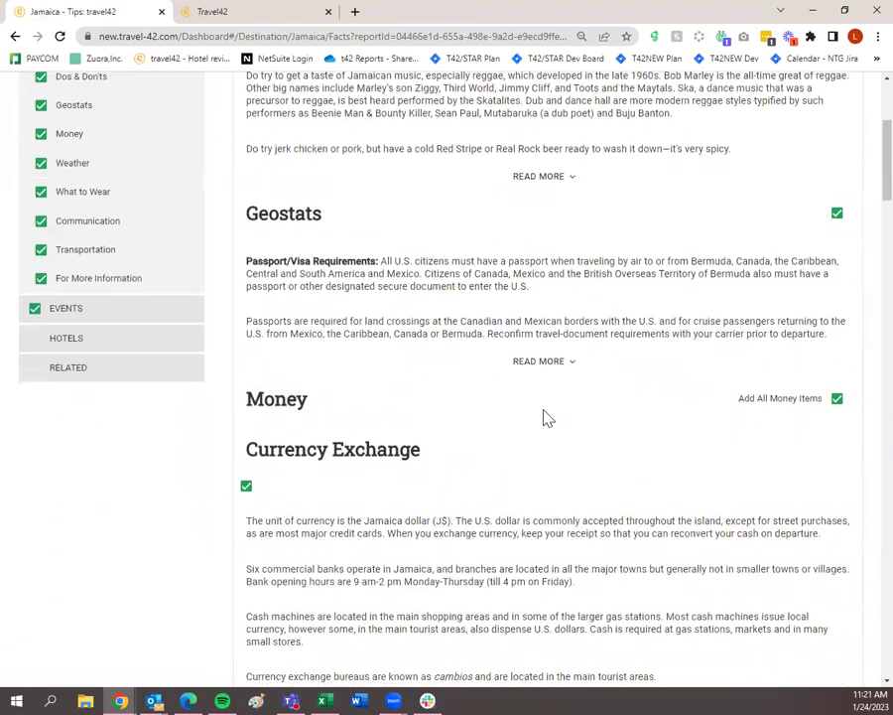
scroll(544, 417, down, 4)
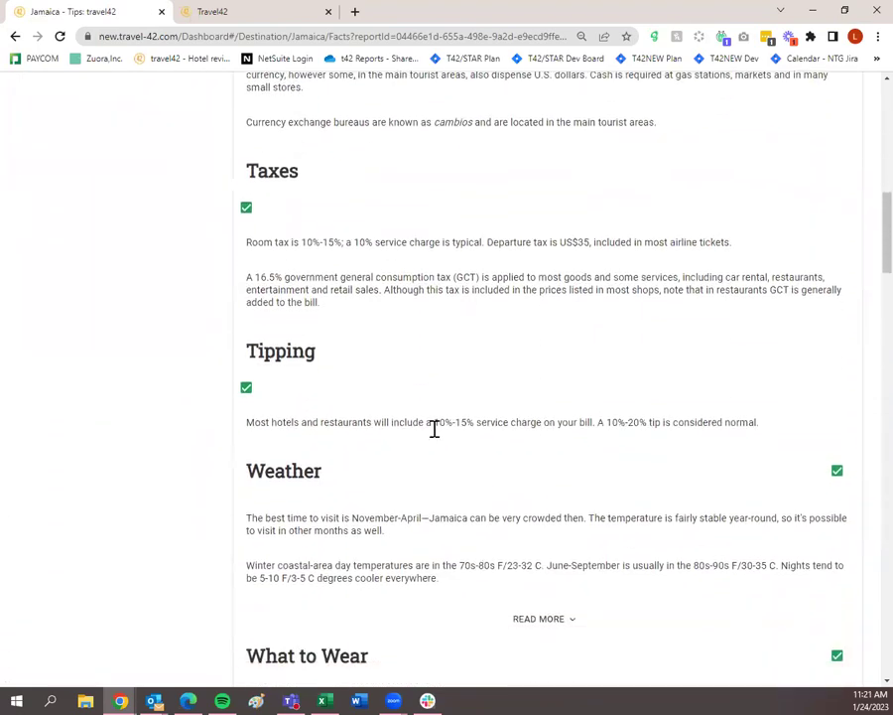
scroll(392, 440, up, 3)
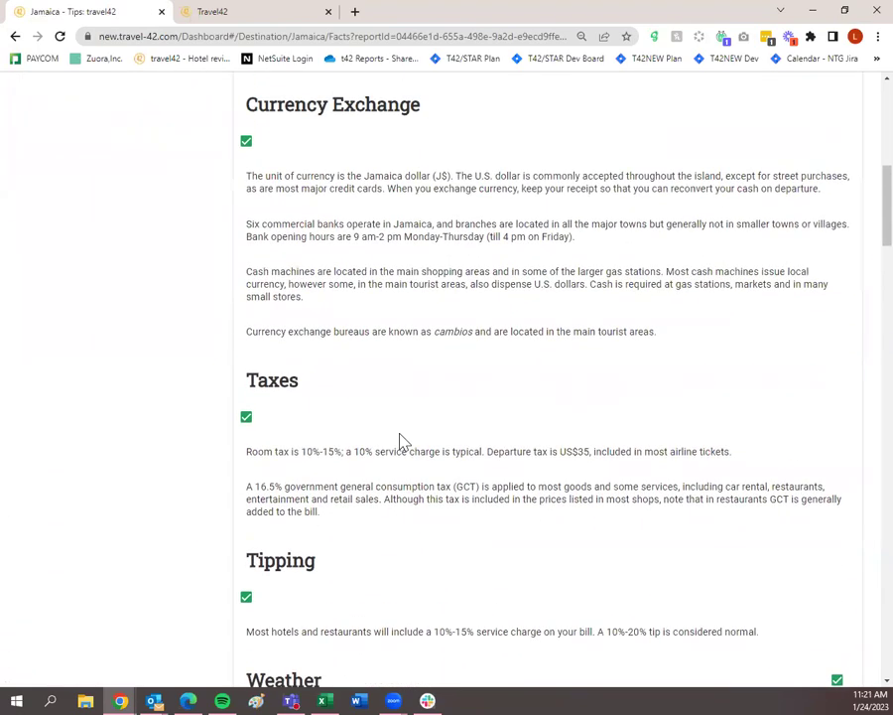
scroll(355, 322, down, 1)
scroll(357, 224, up, 2)
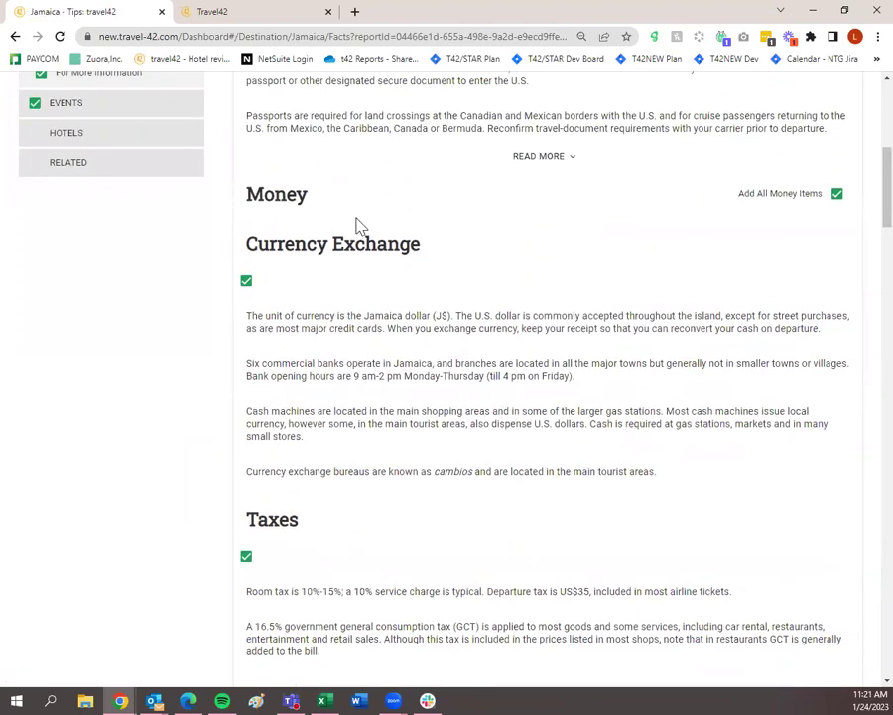
scroll(358, 464, down, 3)
scroll(360, 466, down, 4)
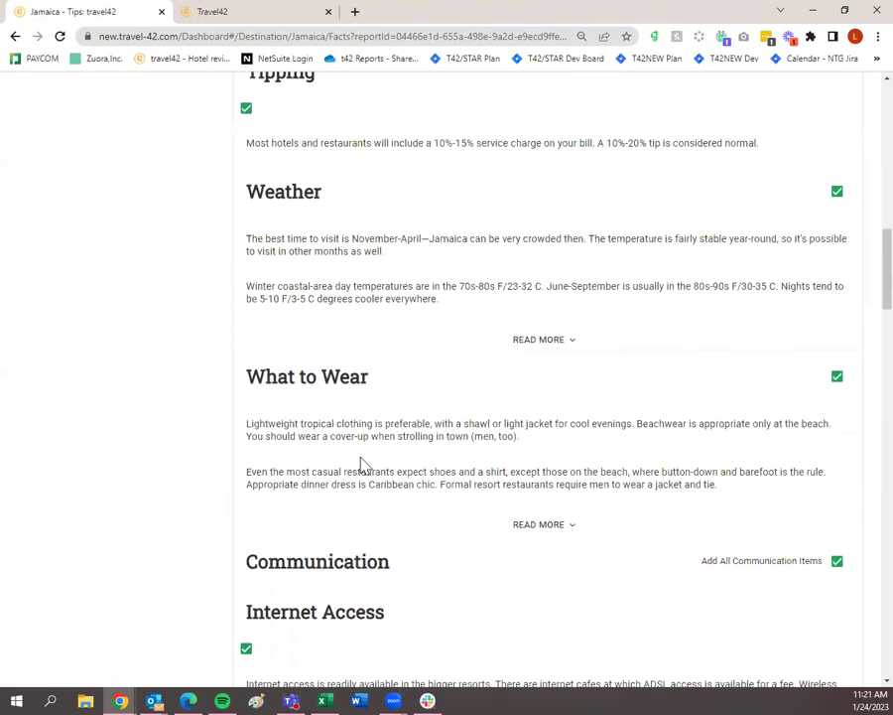
scroll(368, 467, down, 8)
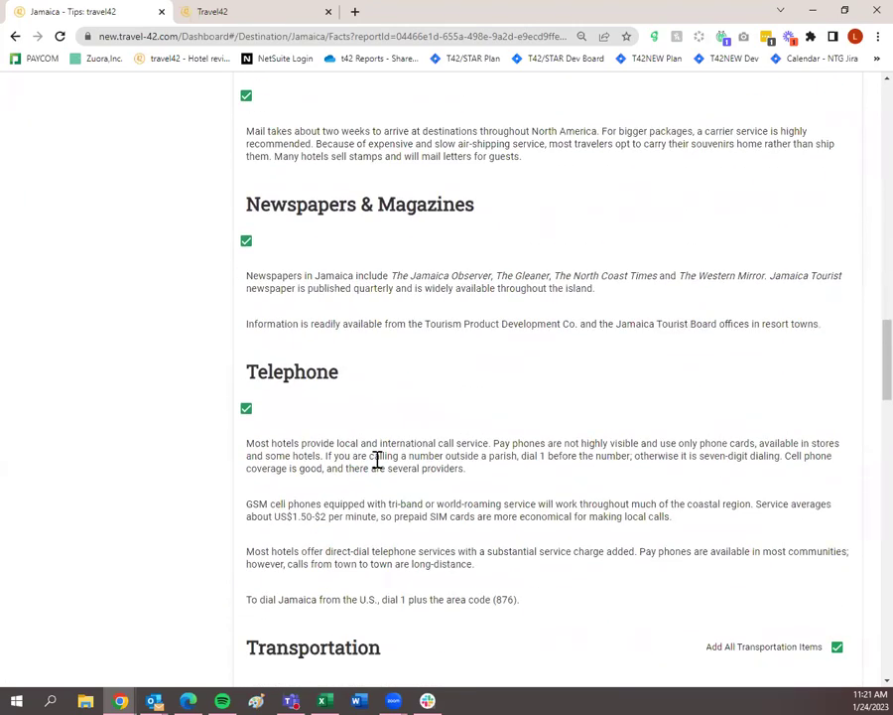
scroll(377, 459, up, 20)
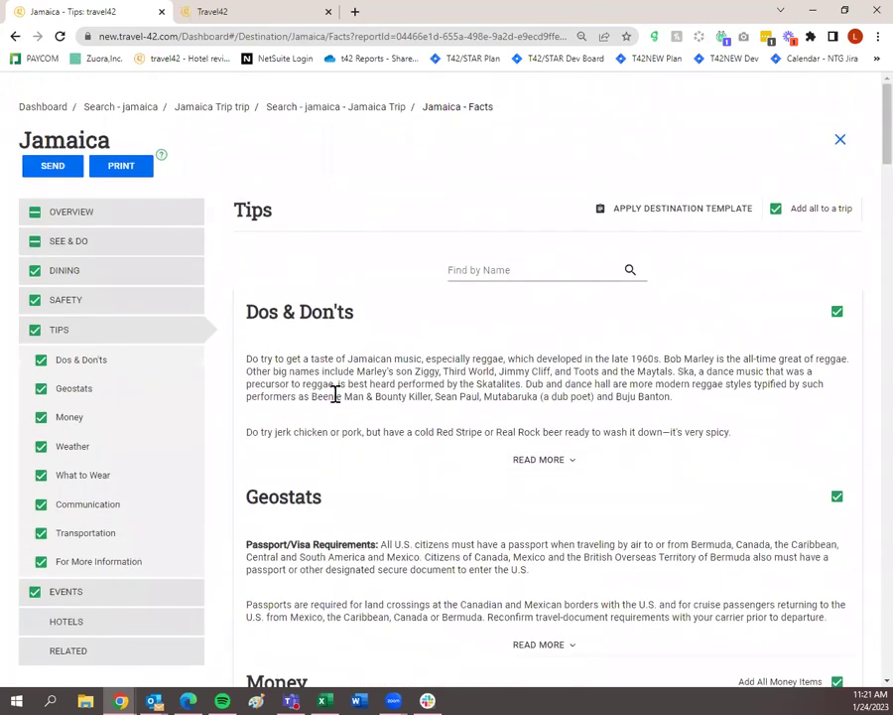
Expand and read the full Dos & Don'ts list.
click(554, 459)
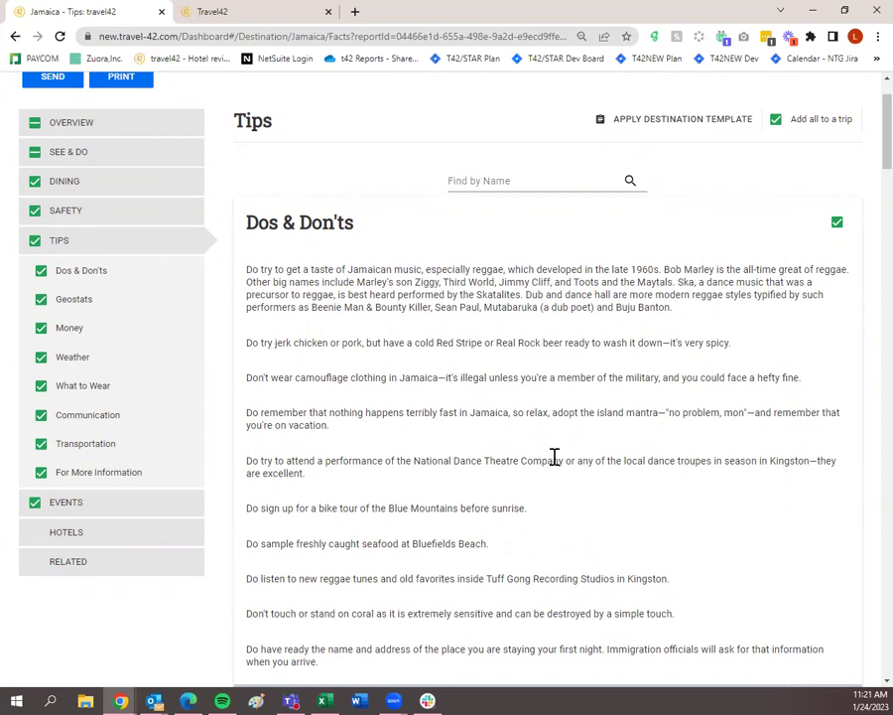
scroll(555, 457, up, 1)
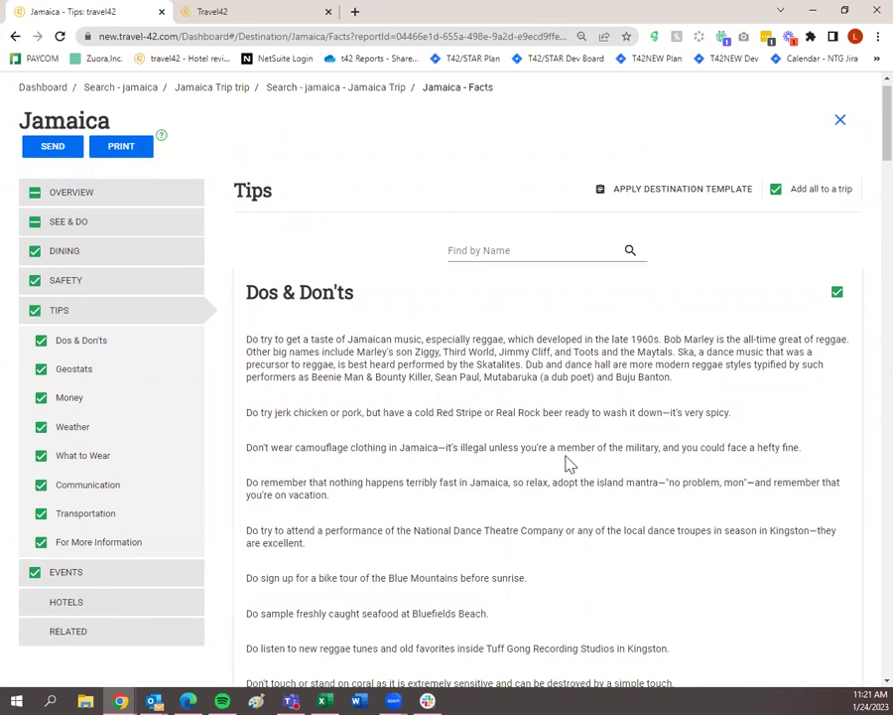
scroll(491, 345, up, 1)
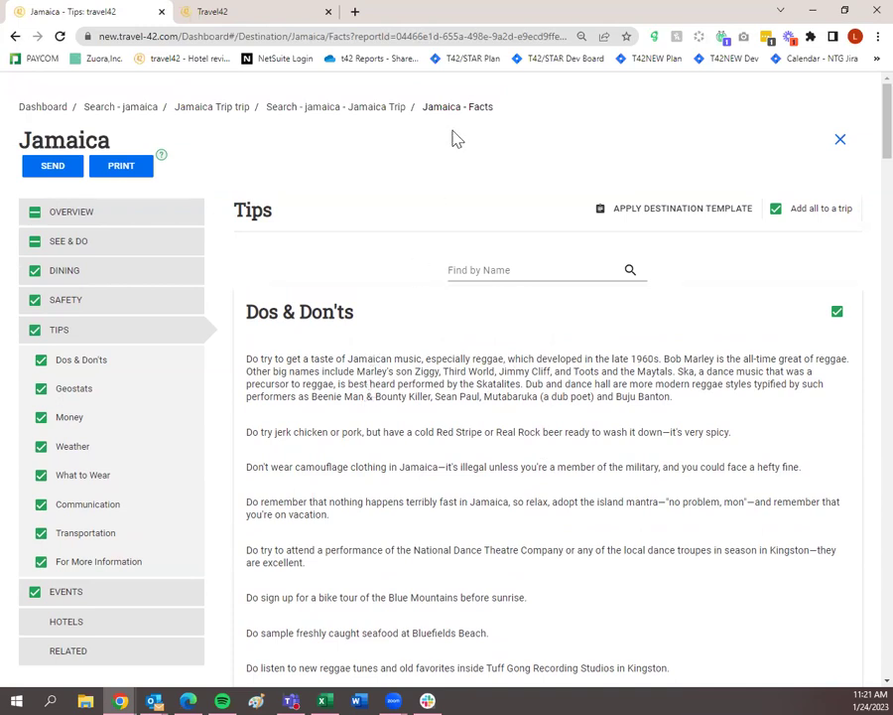
scroll(134, 357, down, 1)
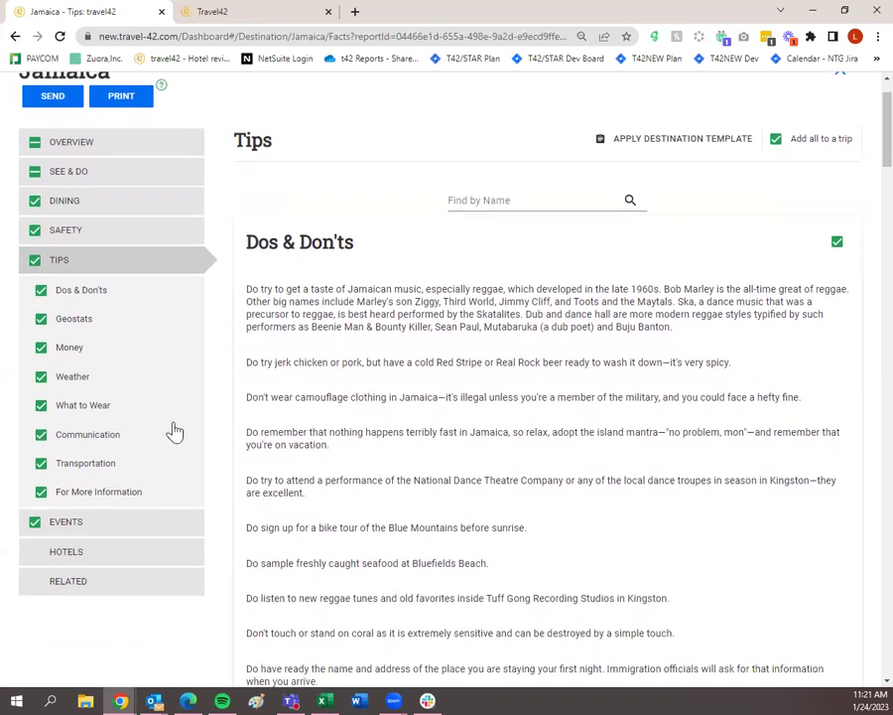
Open Jamaica's related guides and view the details of the Negril, Jamaica guide.
click(142, 590)
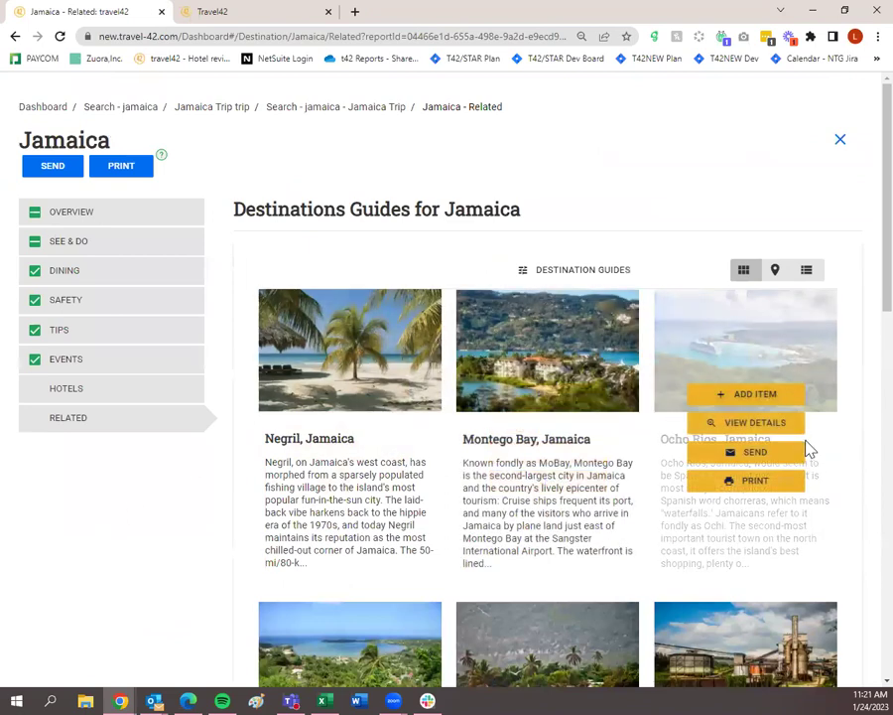
scroll(807, 447, down, 3)
scroll(792, 498, up, 2)
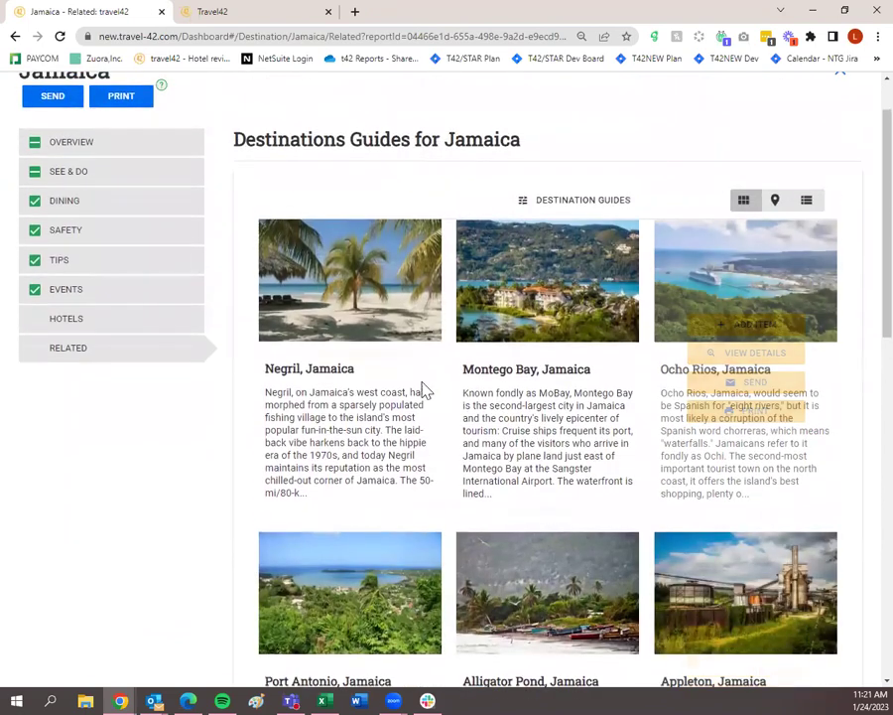
mouse_move(422, 390)
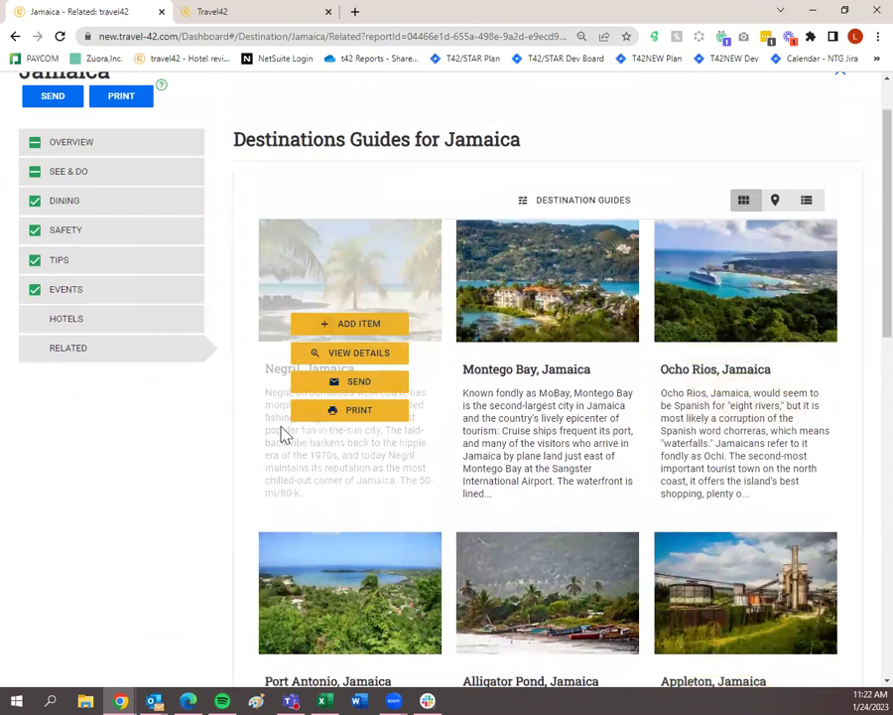
click(331, 365)
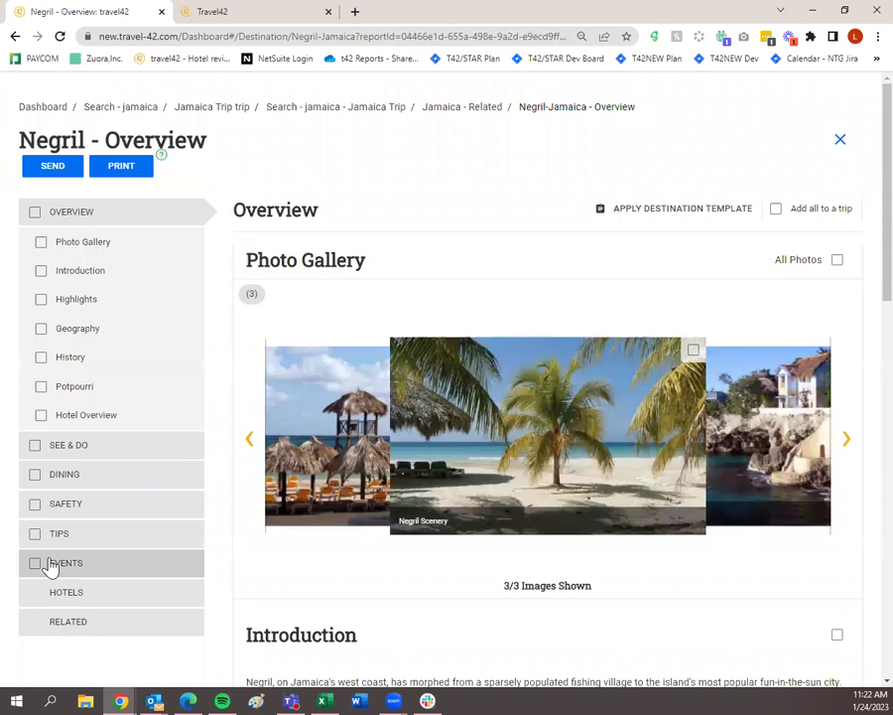
Look over the destination template options and close them without applying anything.
click(687, 212)
scroll(463, 436, down, 4)
scroll(454, 407, up, 4)
click(604, 217)
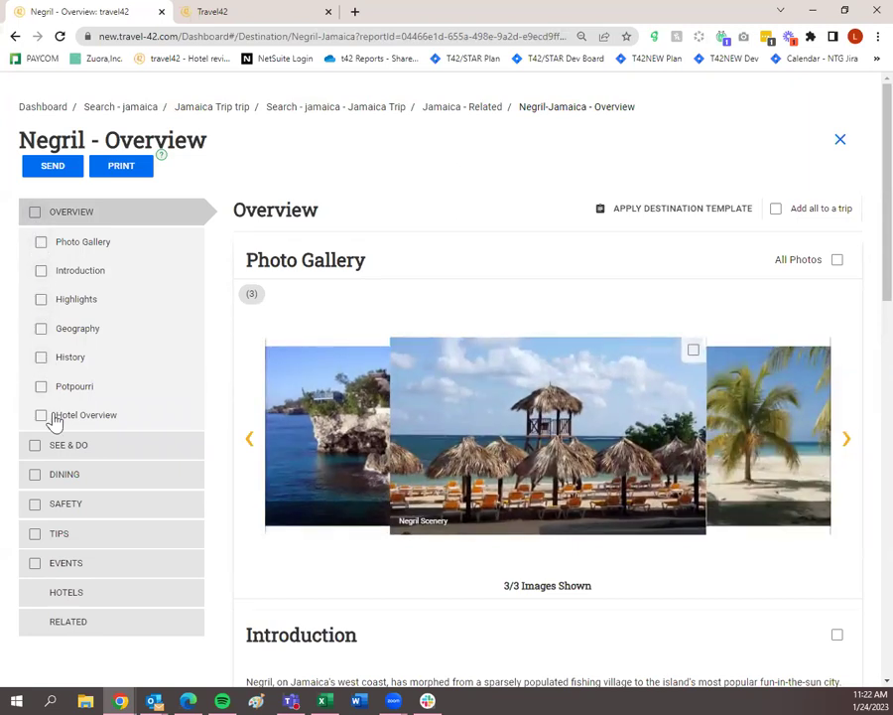
Add the whole Negril overview except History to the trip, then go to See & Do.
click(35, 212)
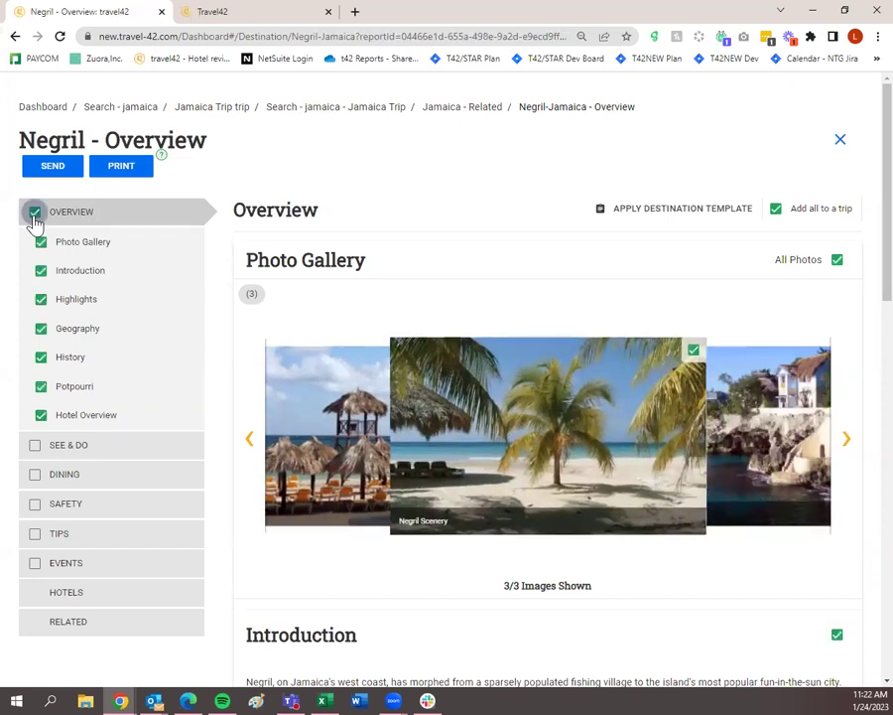
click(41, 359)
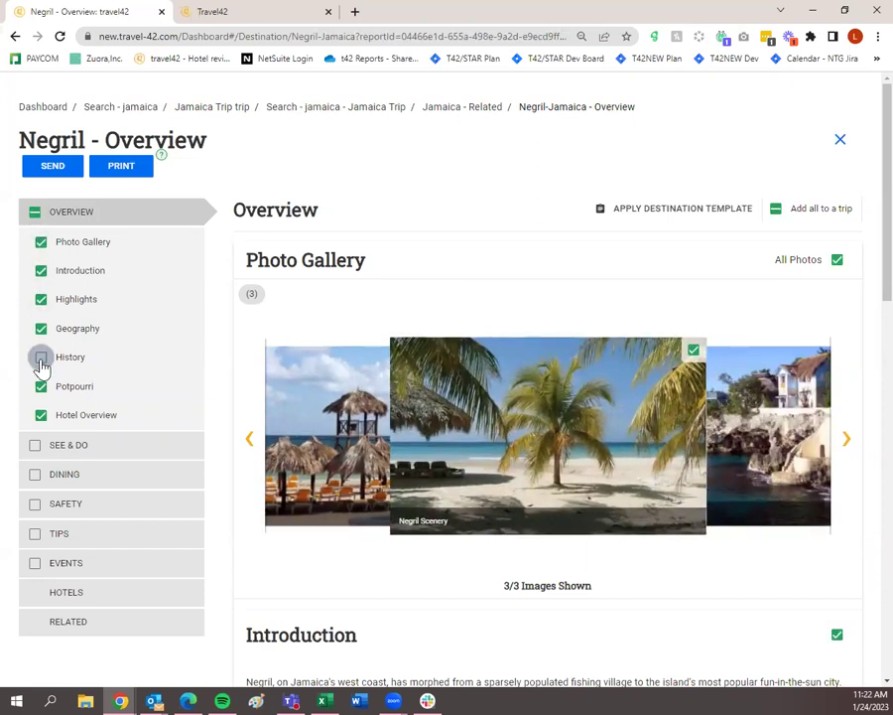
scroll(40, 362, down, 1)
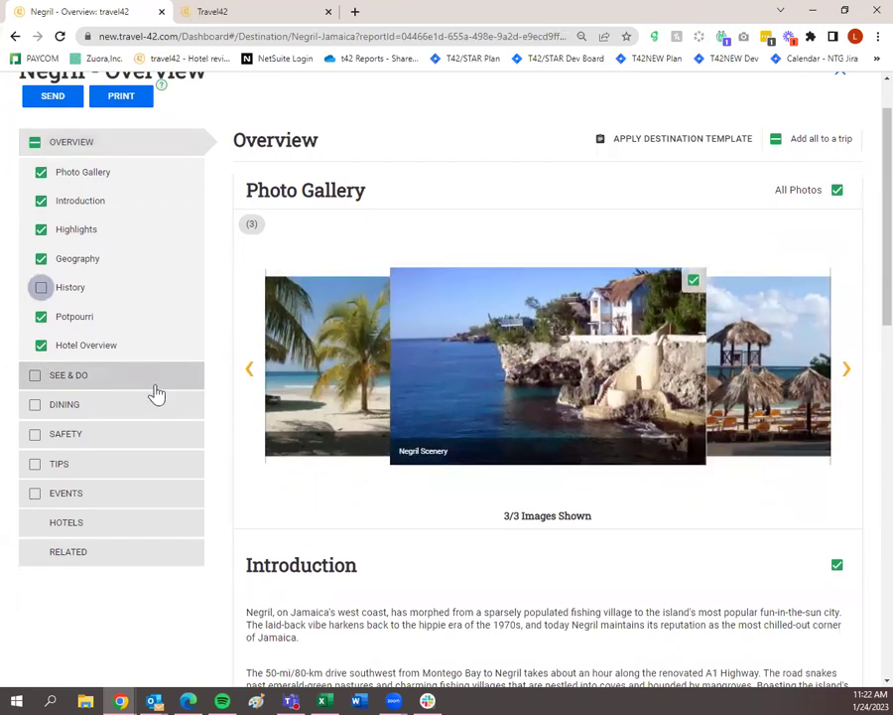
click(154, 391)
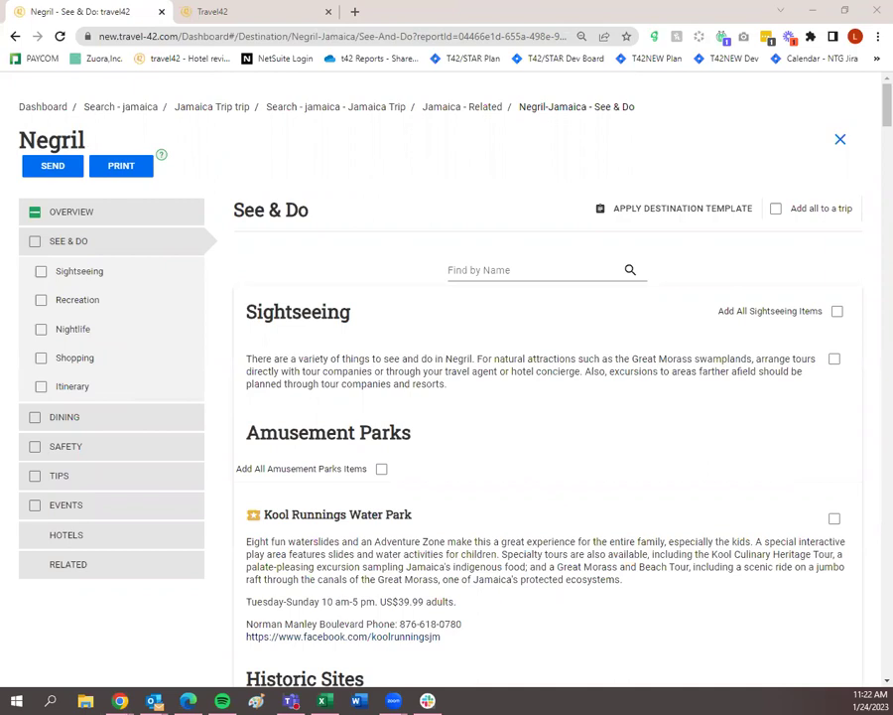
Scroll through Negril's See & Do attractions and tick the whole See & Do section.
scroll(859, 552, down, 4)
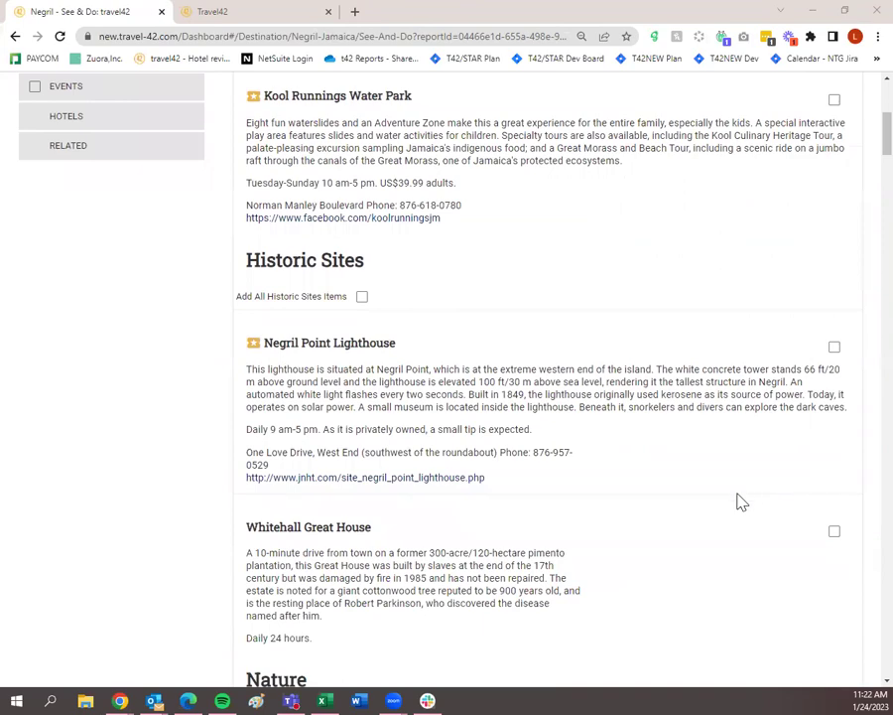
scroll(738, 500, down, 5)
scroll(737, 500, down, 2)
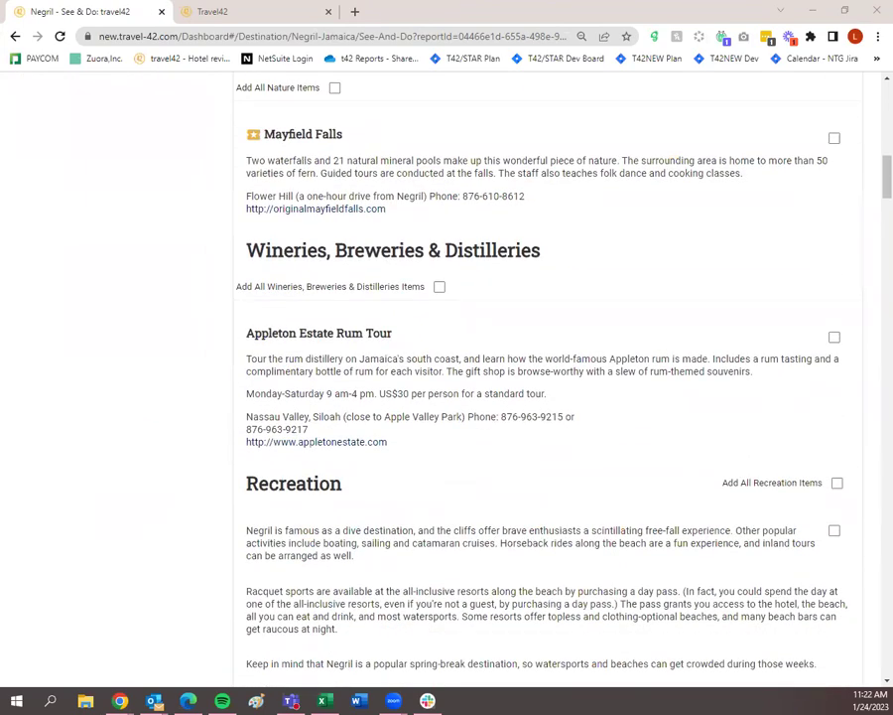
scroll(610, 500, down, 12)
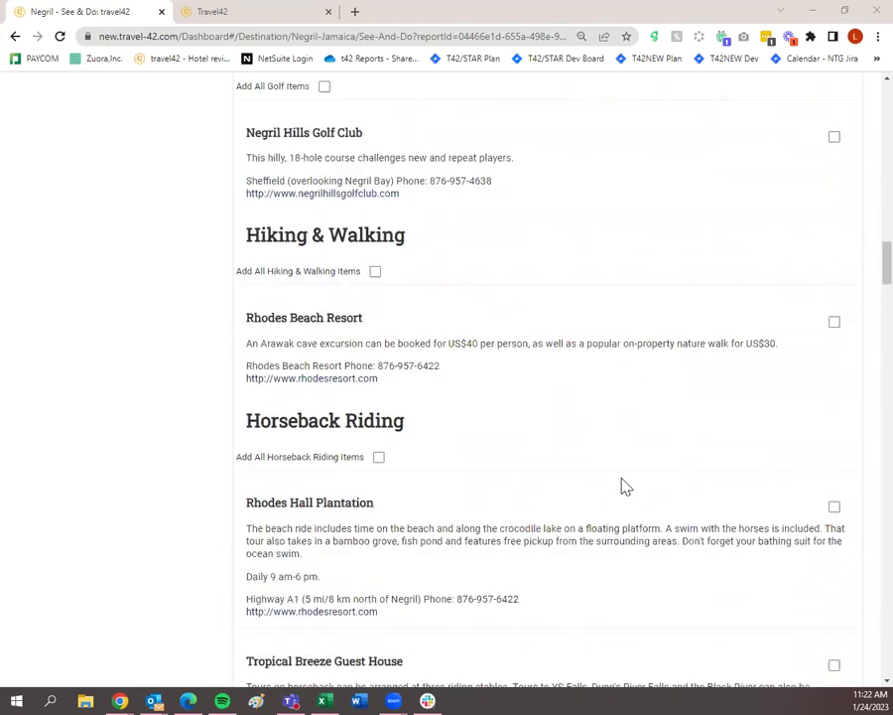
scroll(625, 485, down, 1)
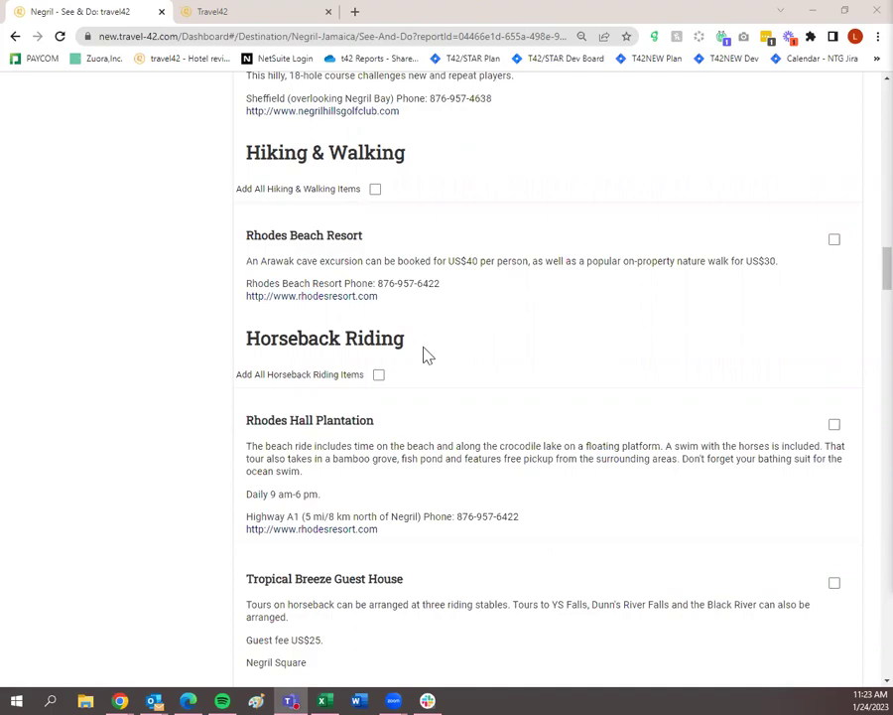
scroll(425, 348, down, 4)
scroll(437, 371, down, 1)
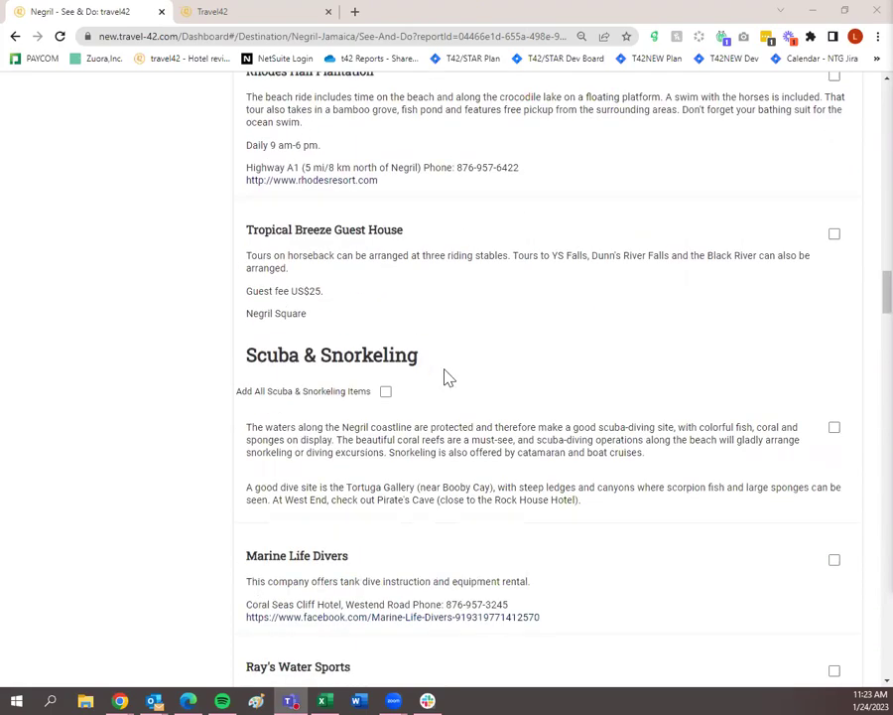
scroll(445, 375, up, 20)
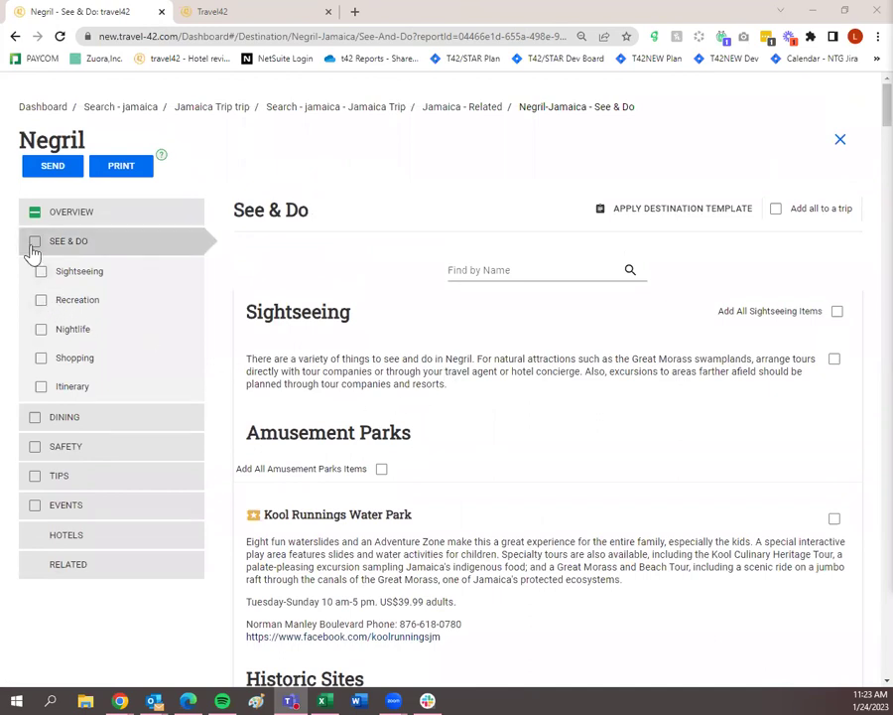
click(34, 244)
Open Negril Dining and tick Dining Overview plus all Local & Regional restaurants.
click(108, 417)
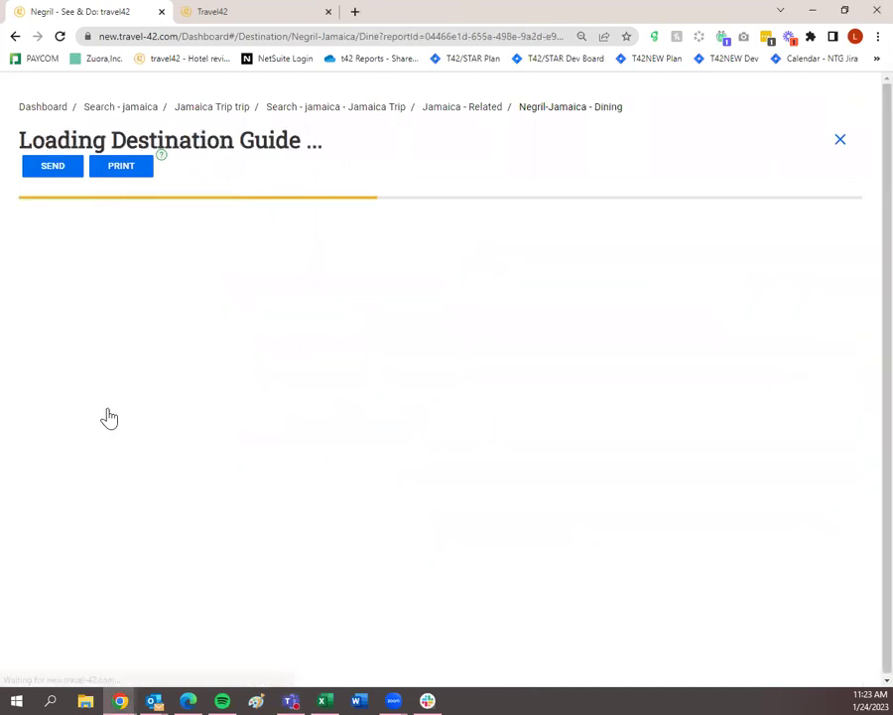
click(837, 310)
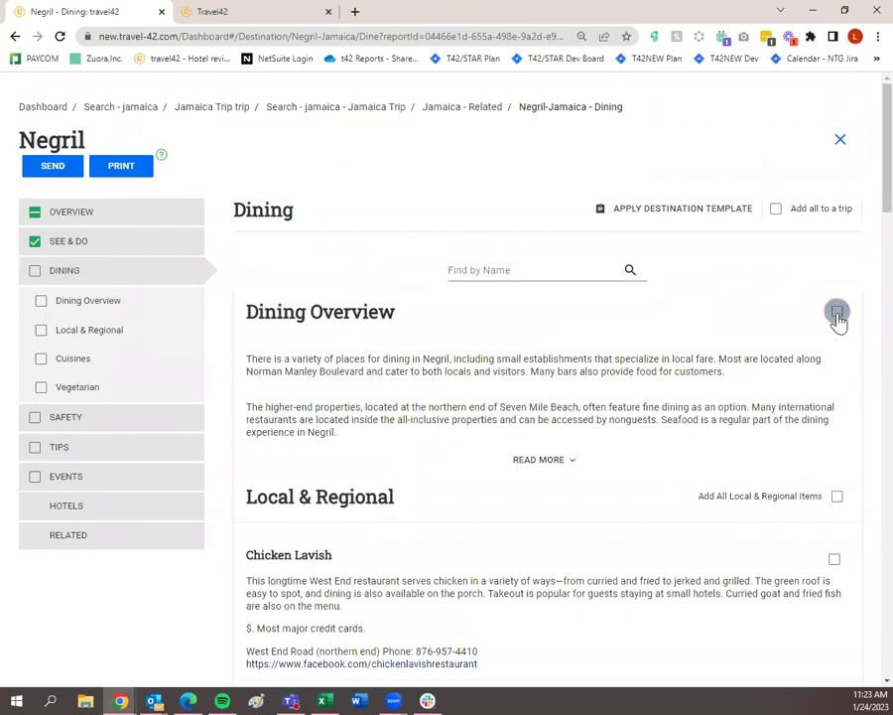
scroll(842, 322, down, 3)
scroll(842, 323, down, 2)
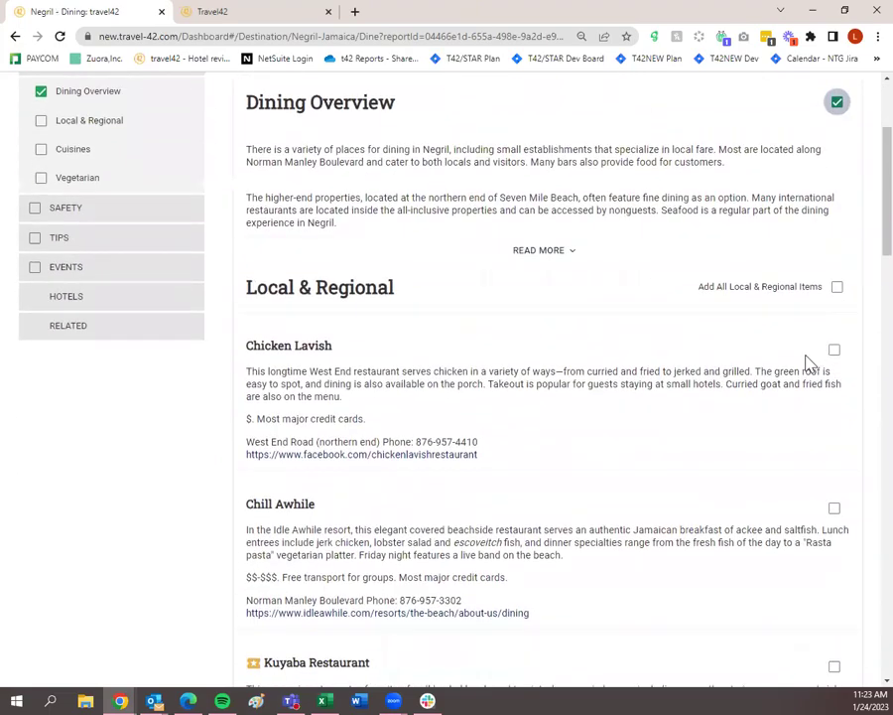
click(836, 288)
scroll(833, 308, down, 10)
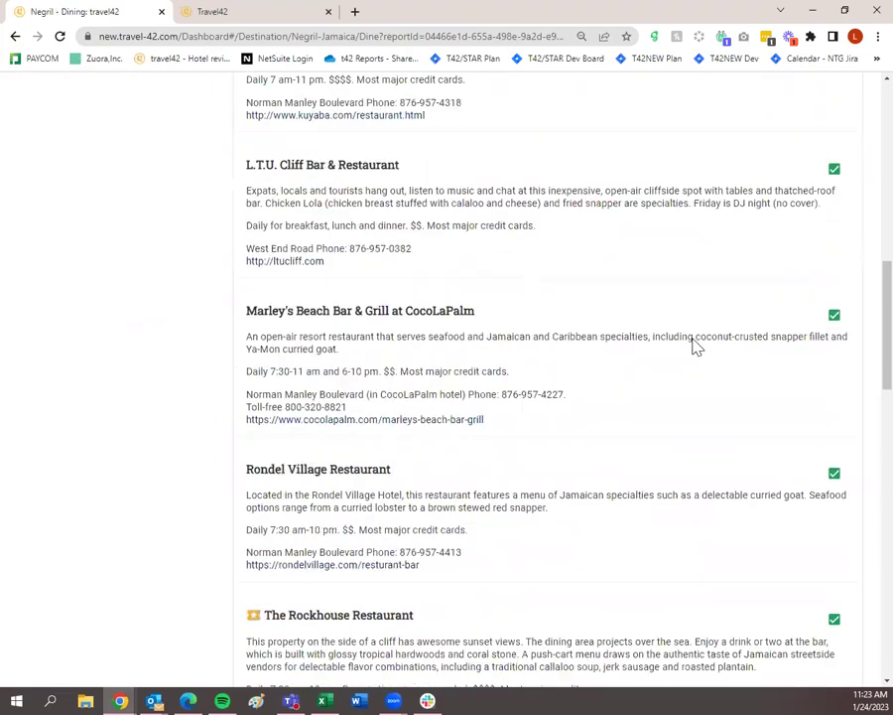
scroll(693, 344, down, 3)
scroll(689, 343, up, 1)
scroll(685, 357, down, 10)
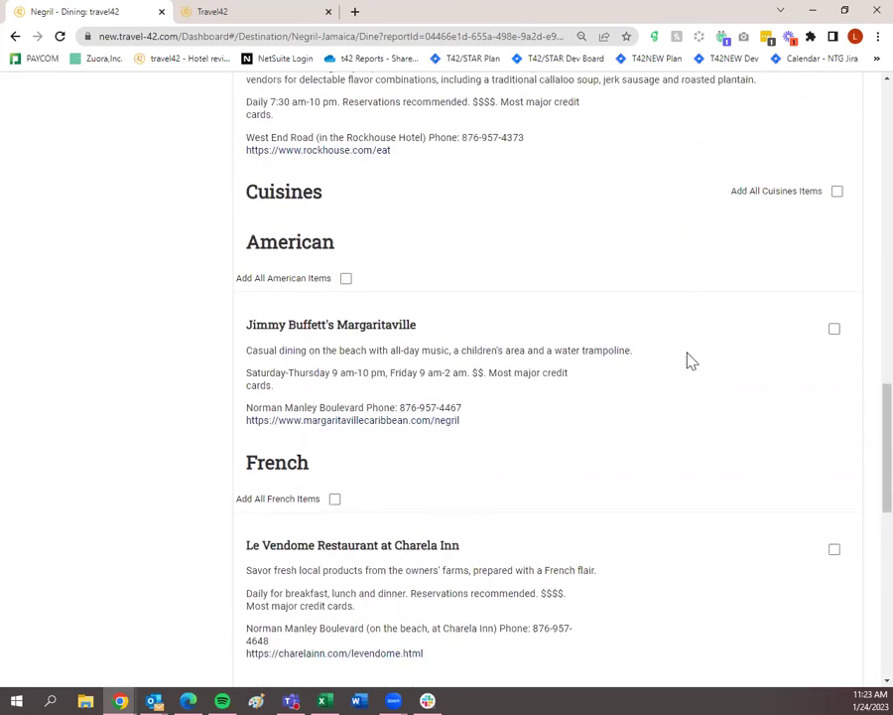
scroll(713, 409, down, 3)
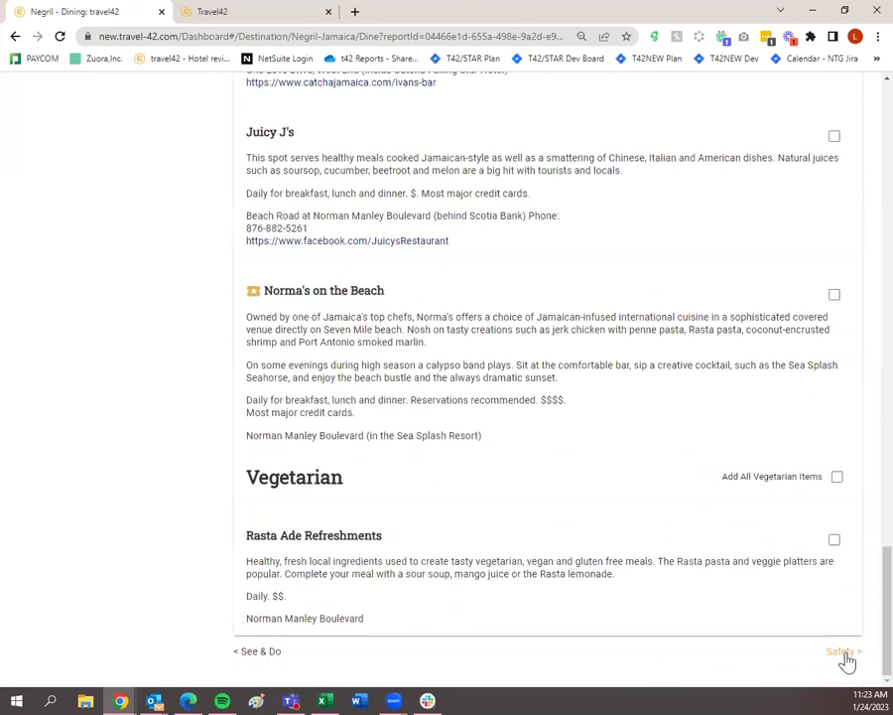
From Negril's Safety guide, add Personal Safety, Health and Disabled Advisory to the trip, then continue to Tips.
click(841, 655)
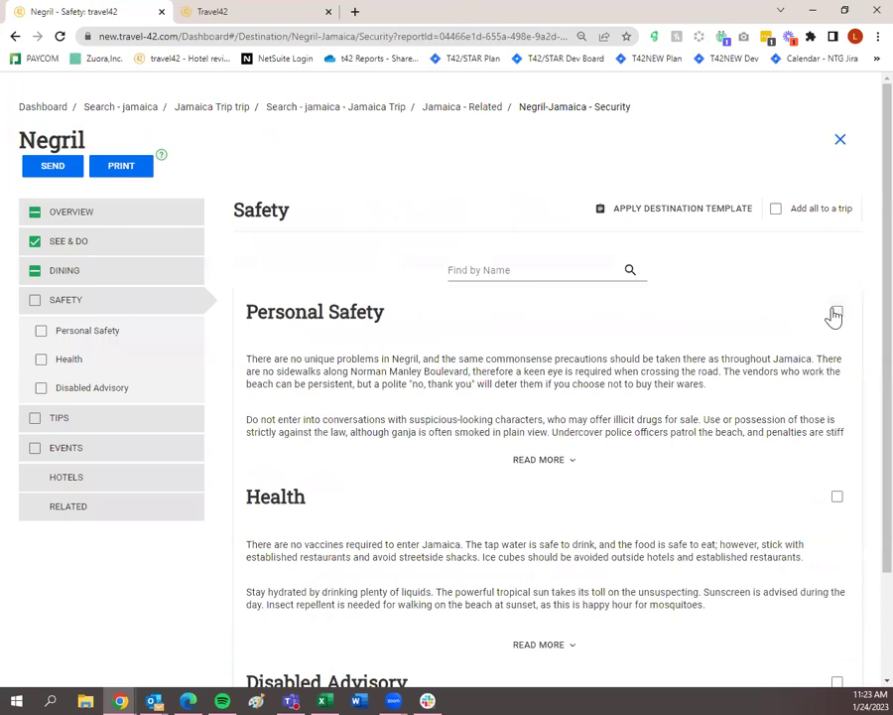
click(836, 312)
click(836, 497)
scroll(837, 602, down, 2)
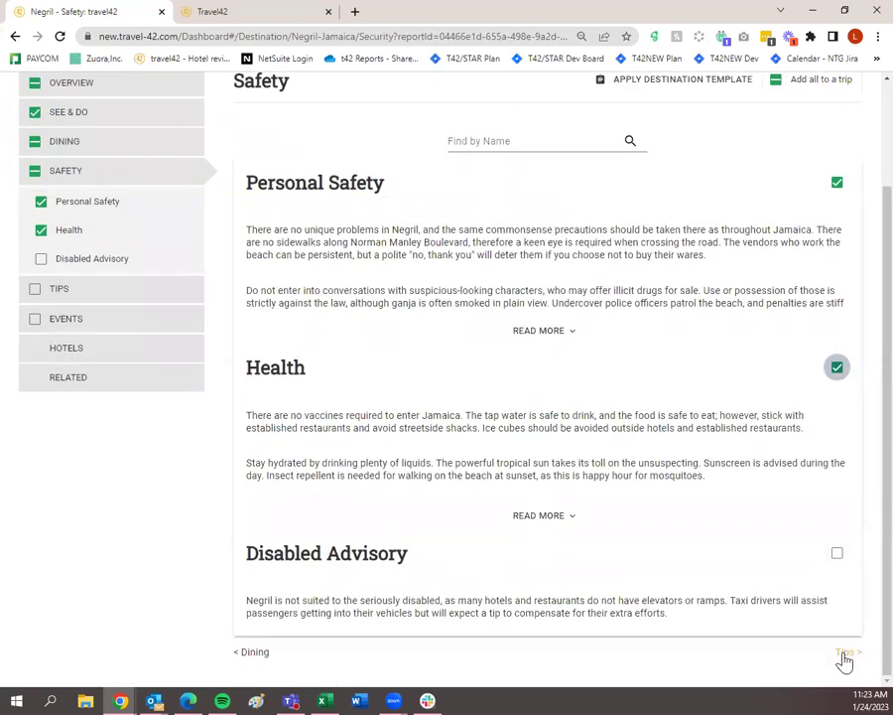
click(837, 553)
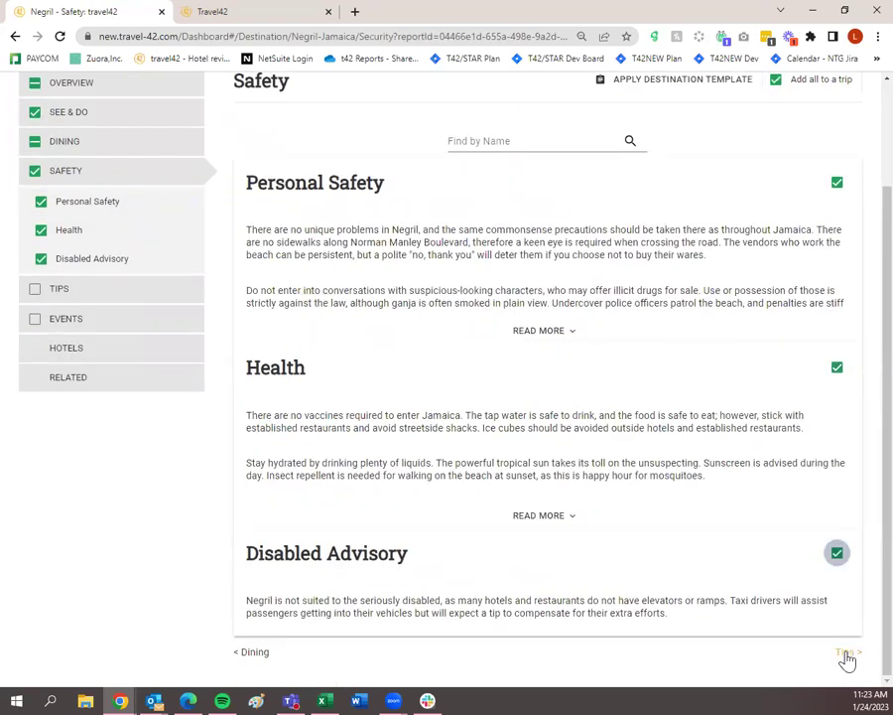
click(846, 653)
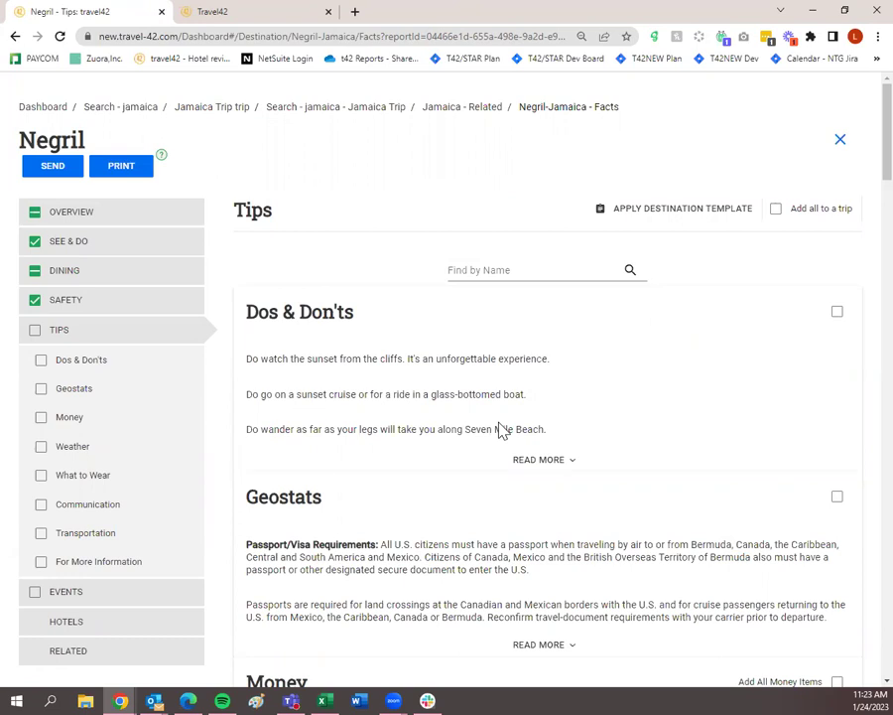
Tick the TIPS sidebar checkbox to add all Negril tips, then go to Negril Events.
click(35, 331)
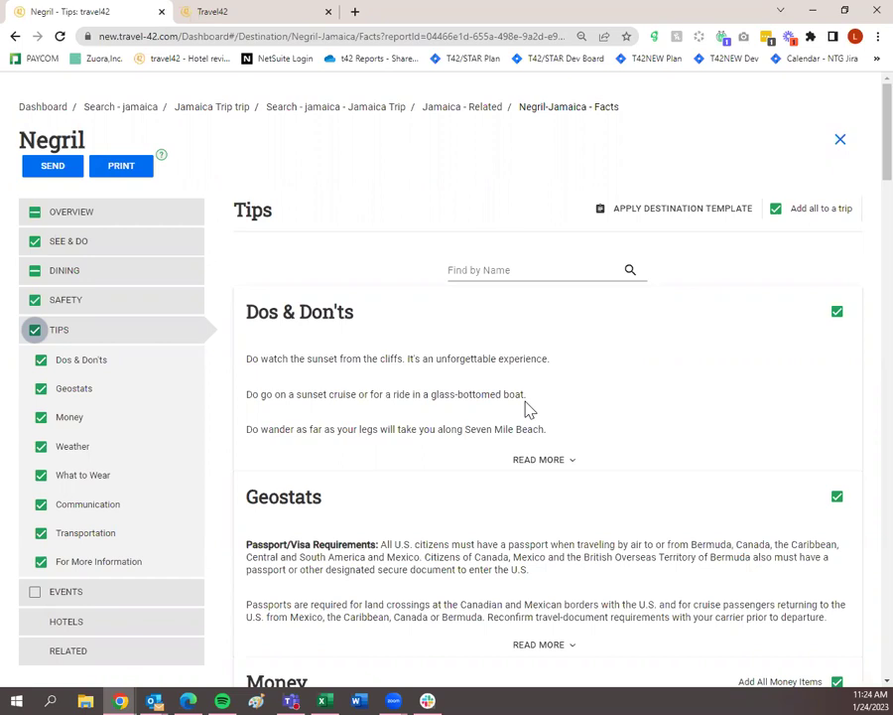
scroll(529, 409, down, 2)
click(166, 392)
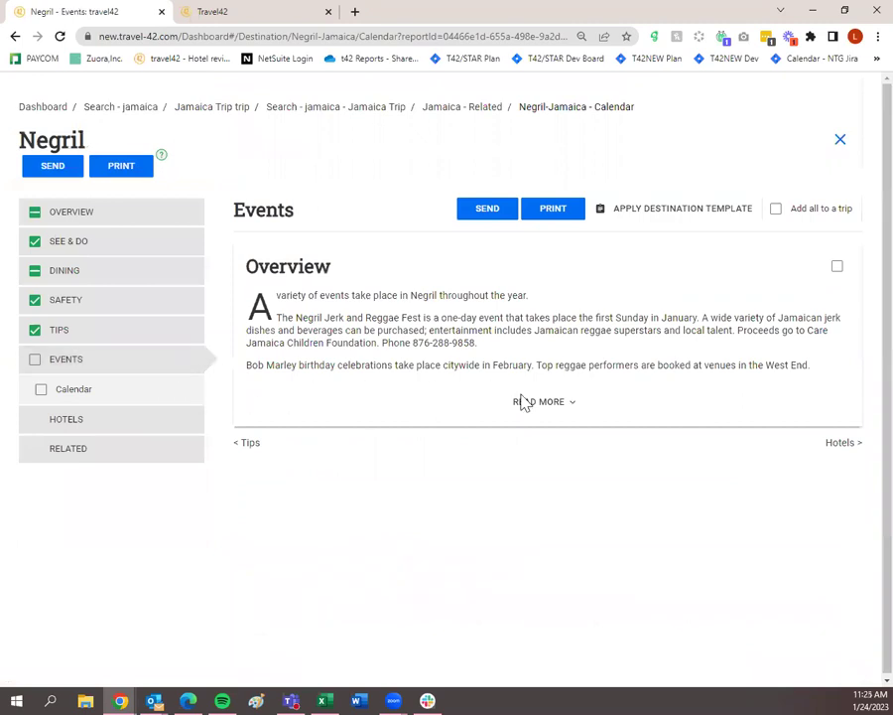
Tick the EVENTS checkbox for Negril's events calendar, then show Negril's hotels list.
click(35, 360)
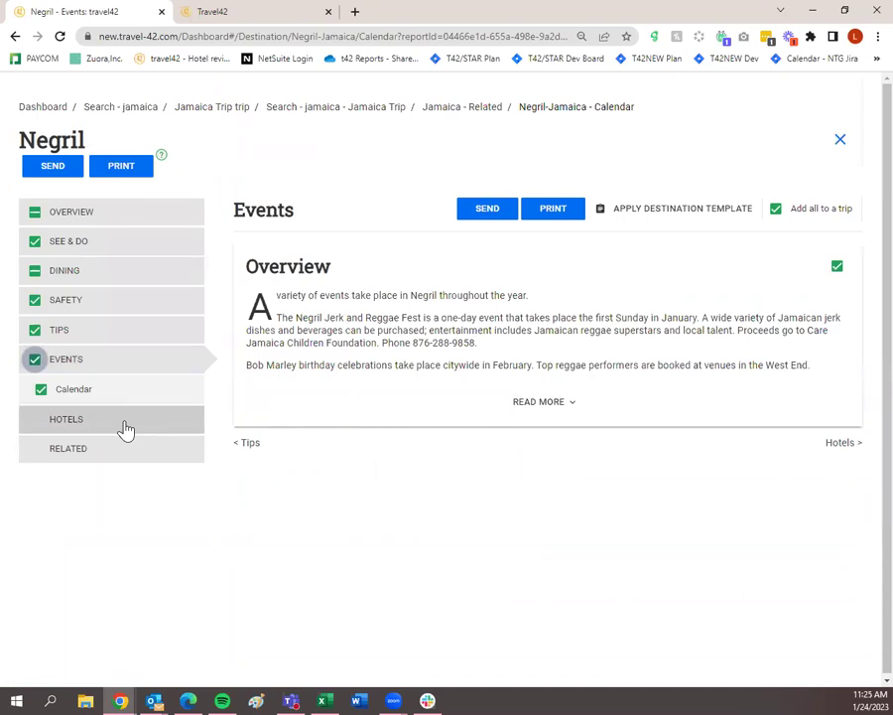
click(125, 425)
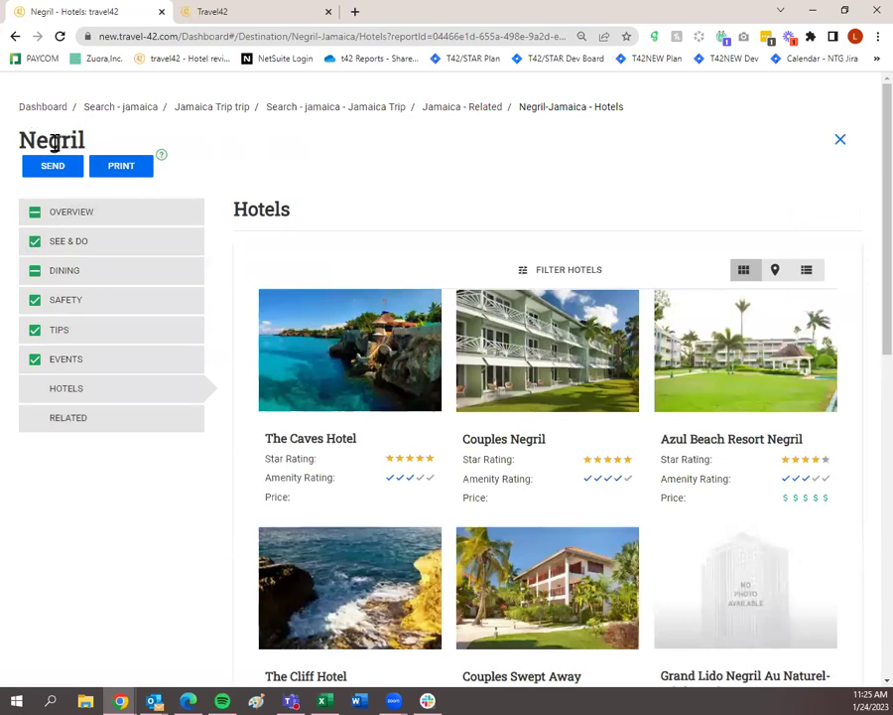
scroll(506, 387, down, 3)
scroll(513, 397, up, 3)
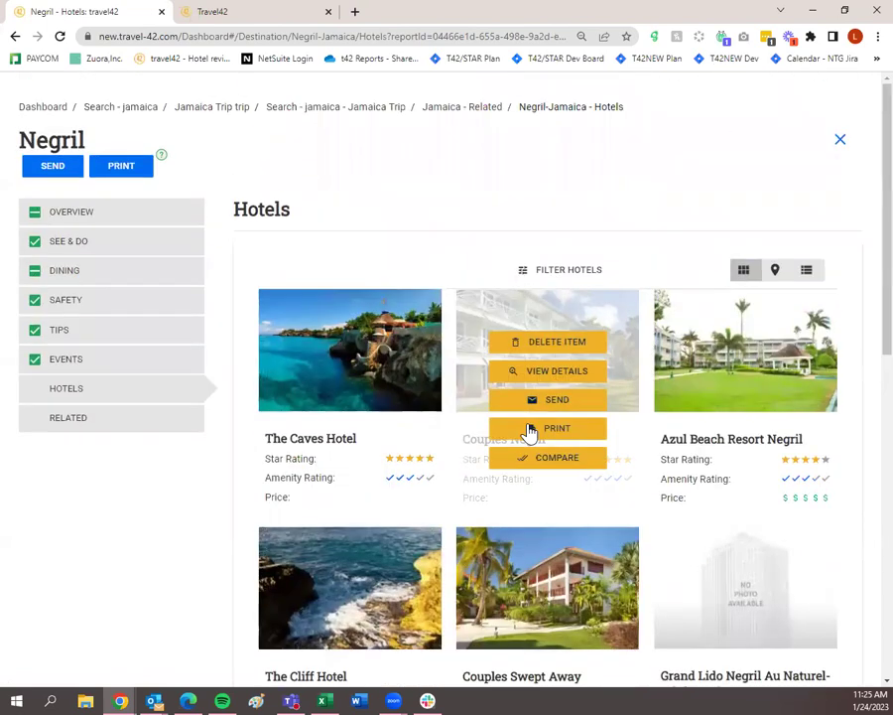
Add the Montego Bay guide to the trip using the Leisure template.
click(480, 117)
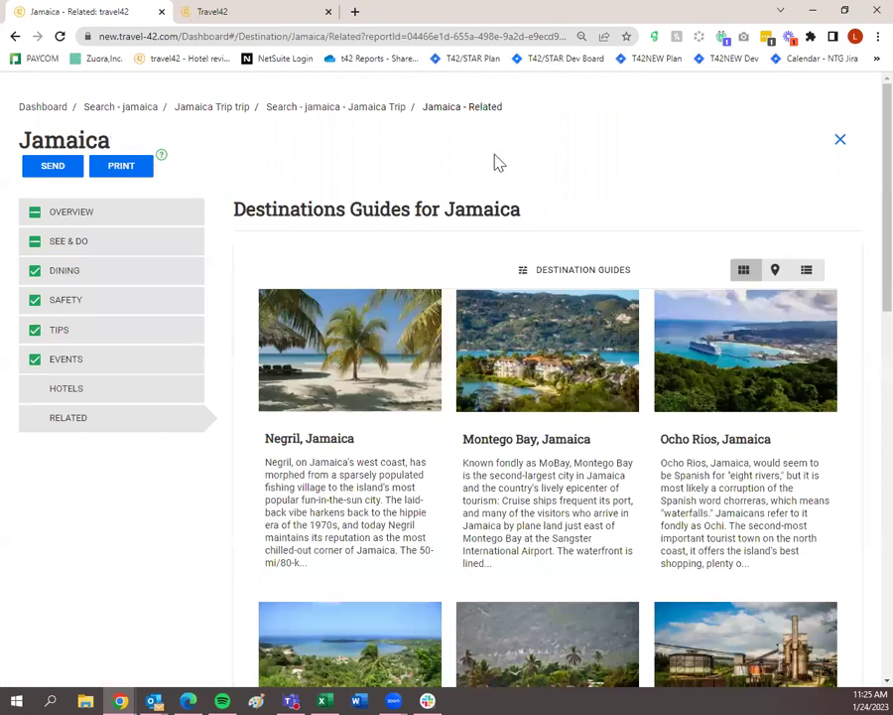
scroll(526, 208, down, 1)
mouse_move(560, 301)
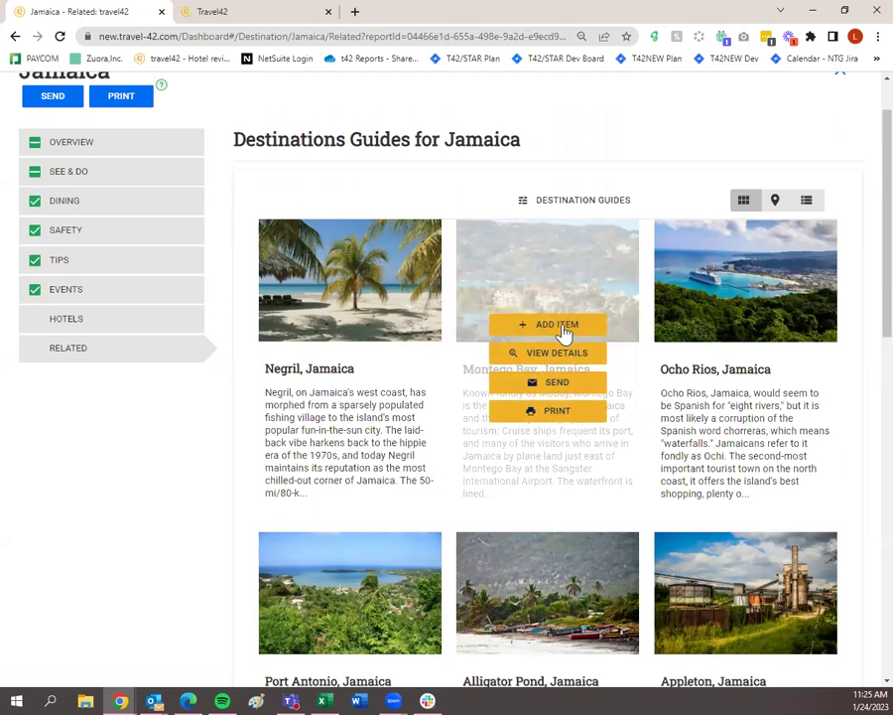
click(562, 331)
scroll(466, 357, down, 2)
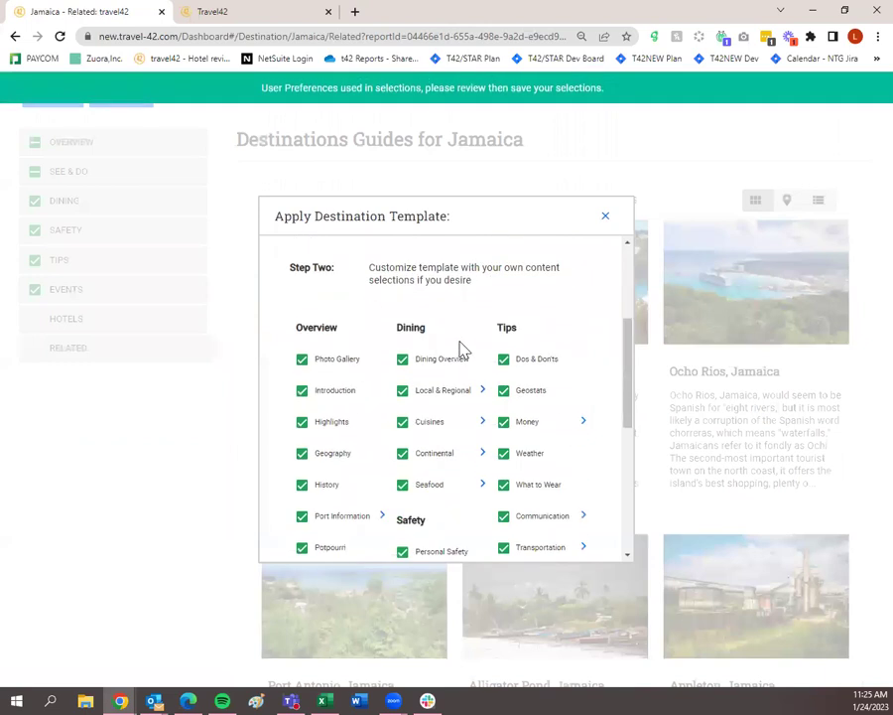
scroll(457, 348, up, 3)
click(442, 358)
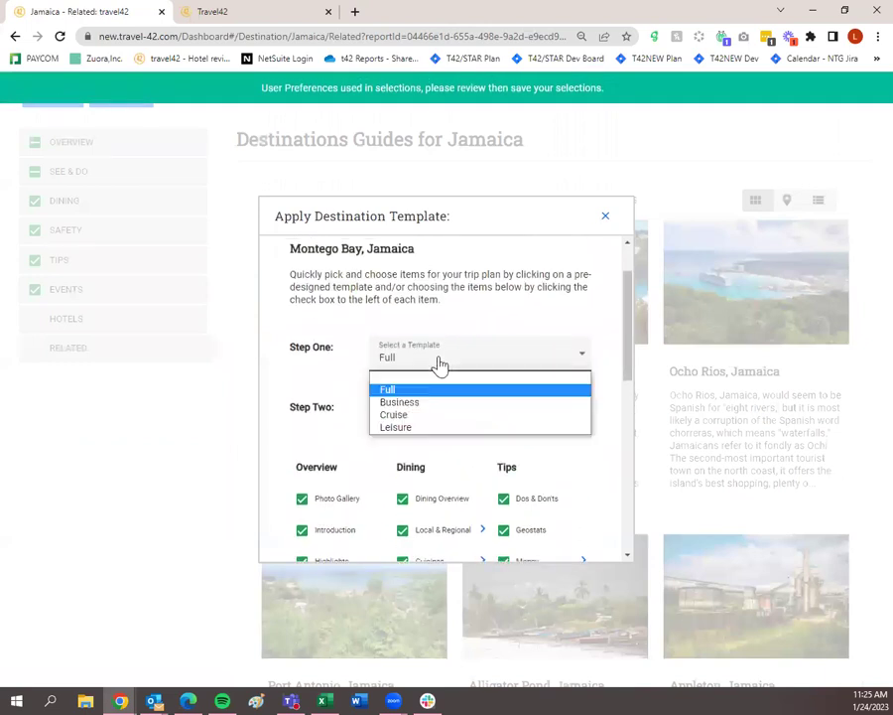
click(426, 428)
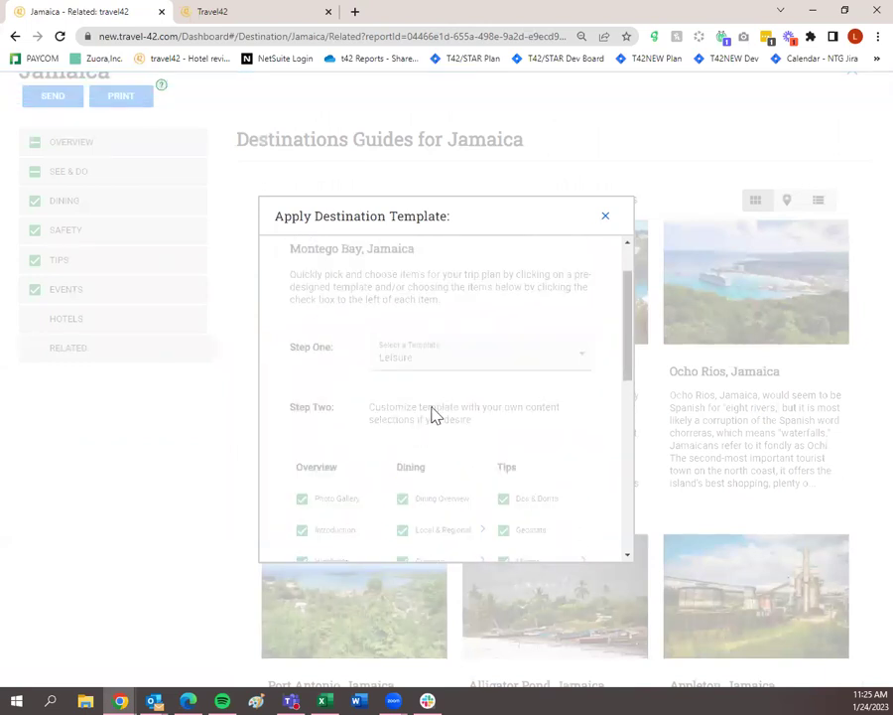
scroll(461, 373, down, 3)
scroll(447, 367, up, 5)
click(319, 272)
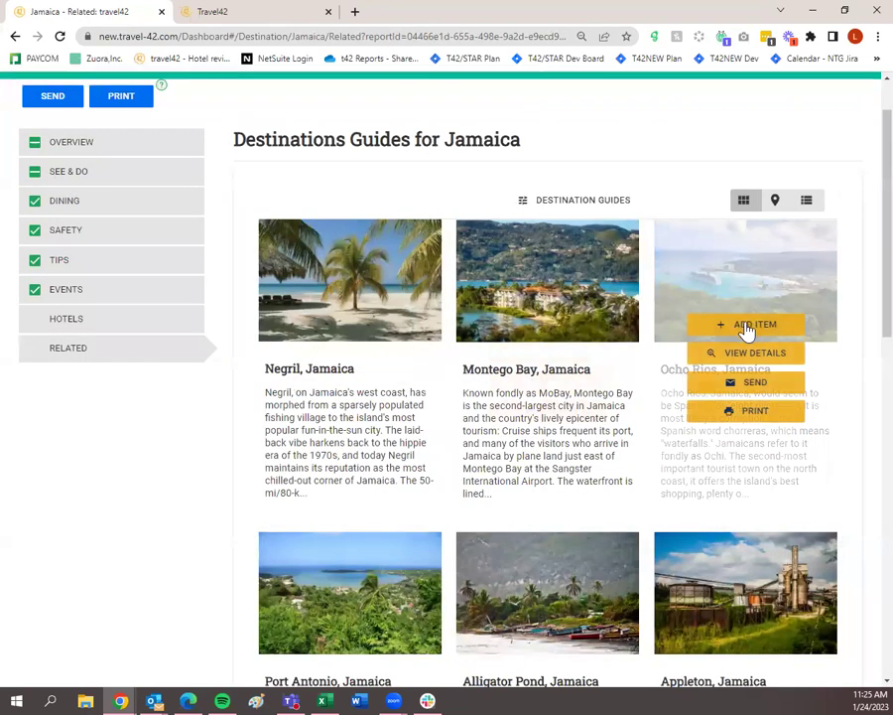
Add the Ocho Rios guide to the trip using the Leisure template.
click(752, 326)
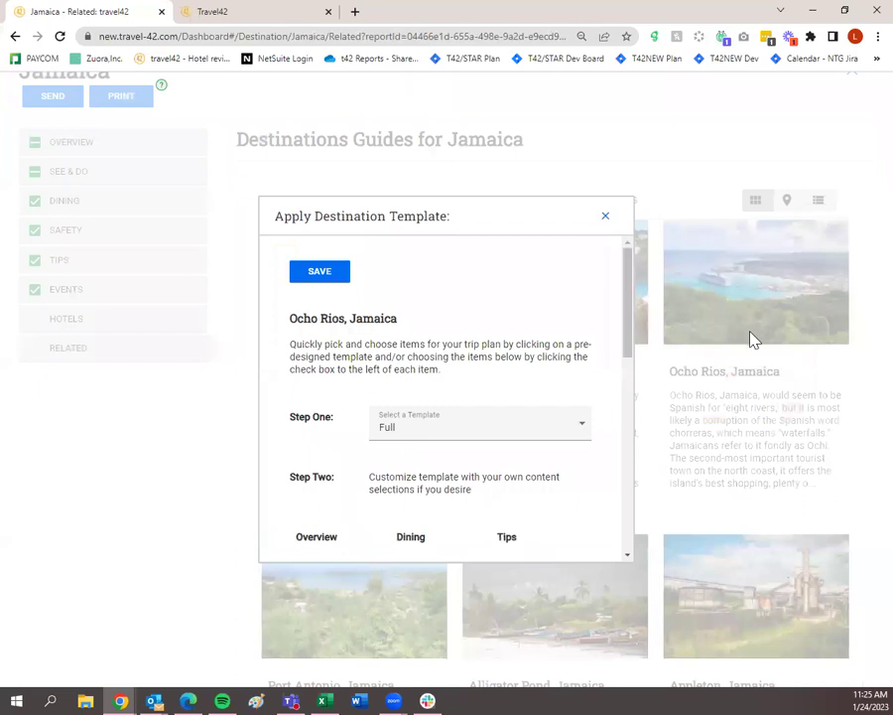
click(456, 433)
click(437, 497)
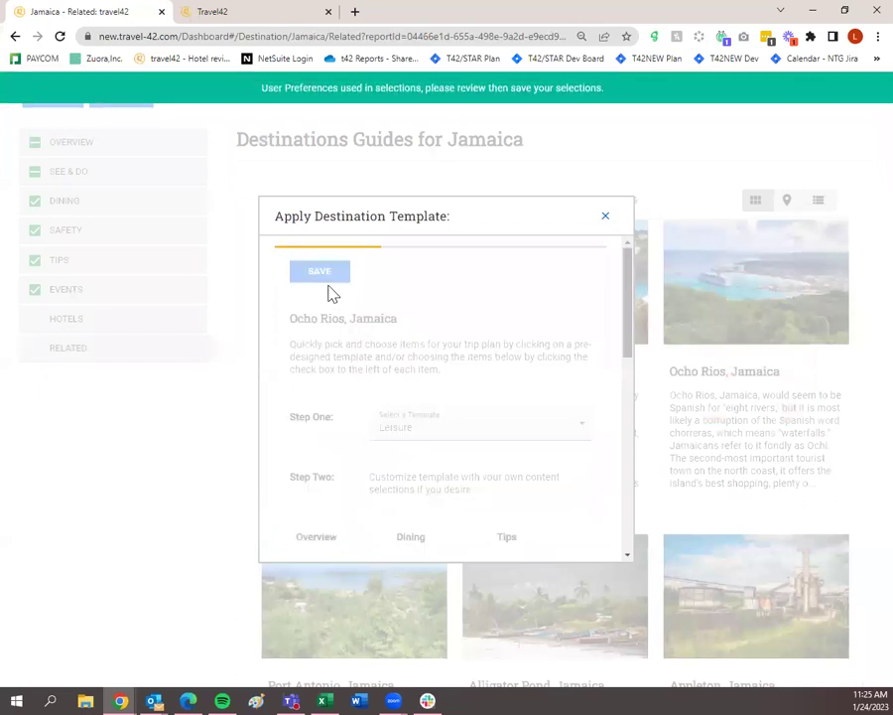
scroll(411, 447, down, 3)
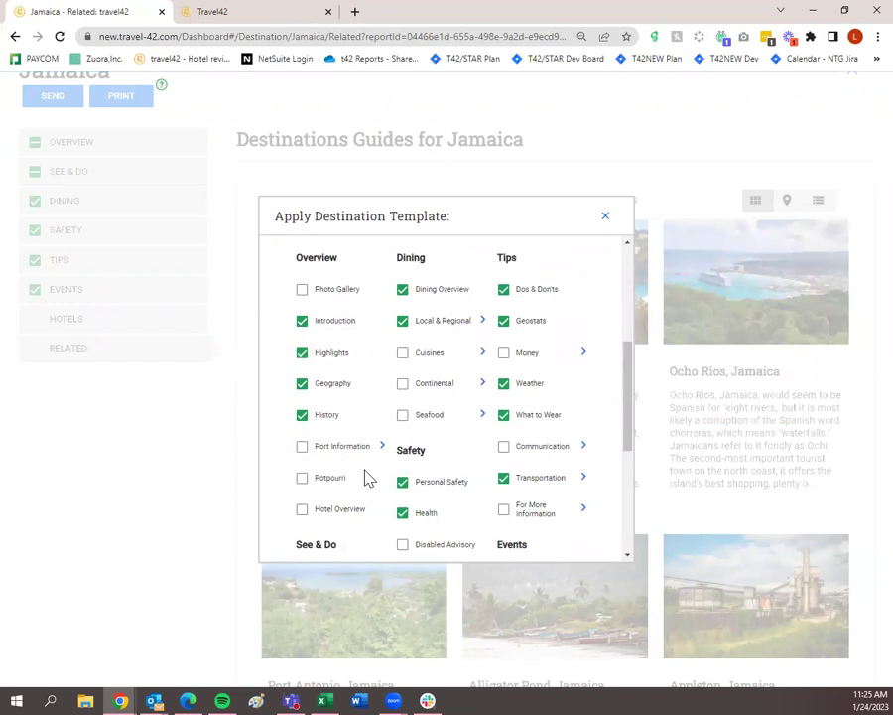
scroll(372, 480, down, 3)
click(331, 532)
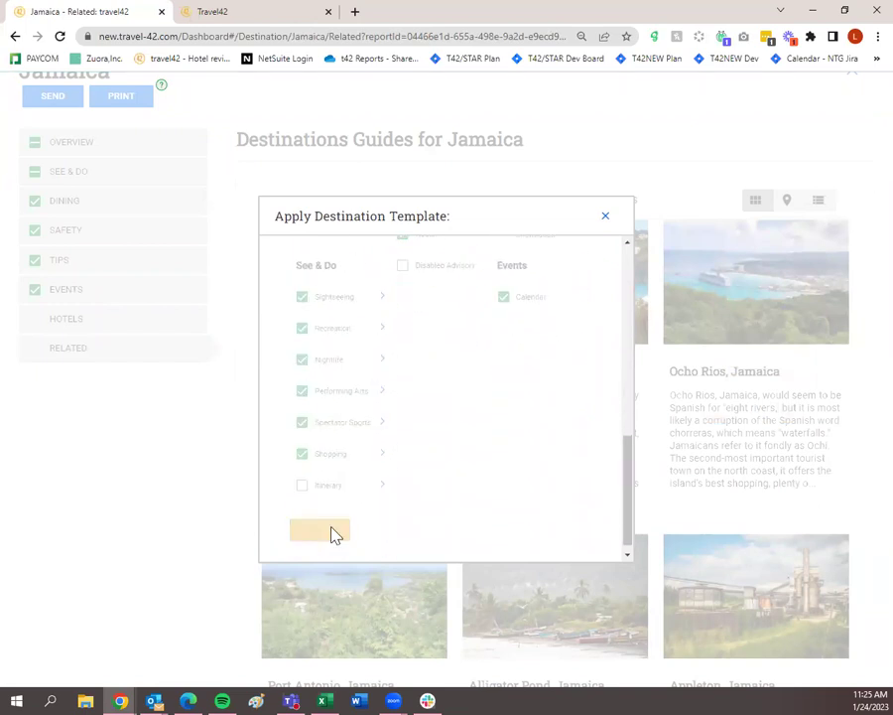
scroll(396, 531, up, 1)
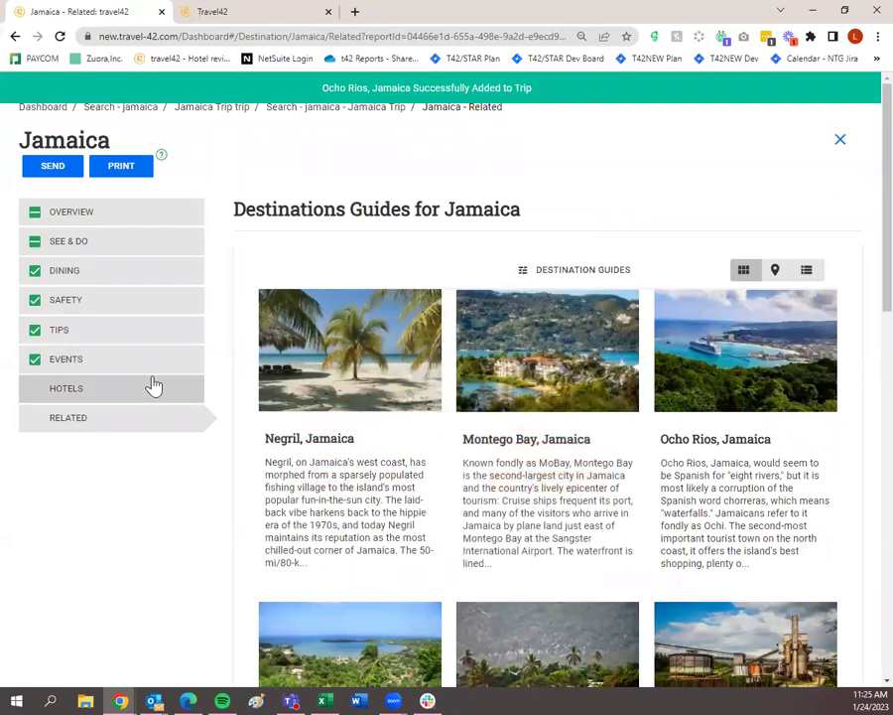
Add the IBEROSTAR Grand Rose Hall Hotel and Jamaica Inn from the Jamaica hotel listings.
click(152, 388)
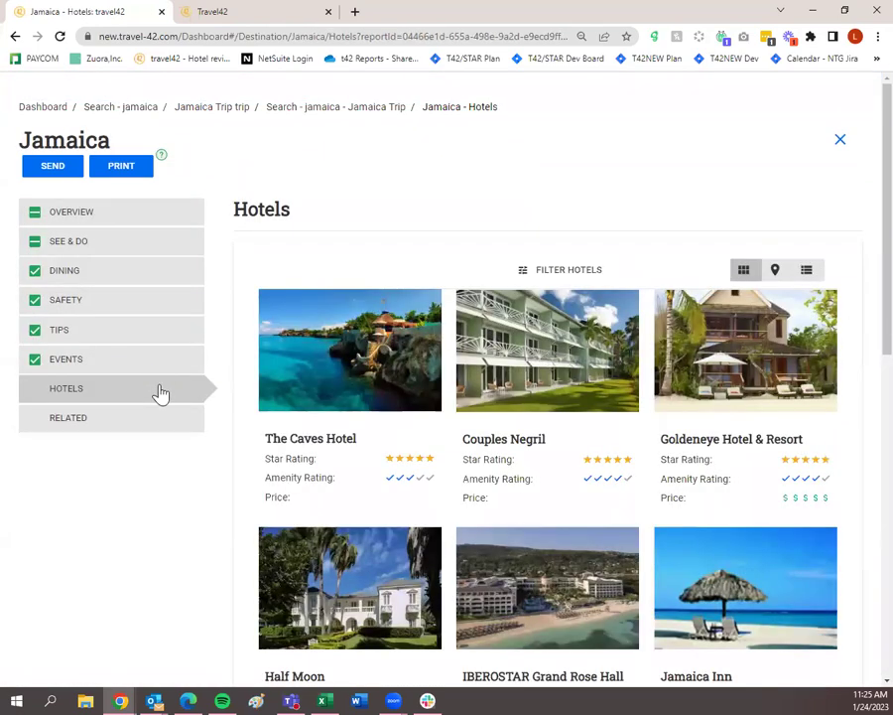
scroll(132, 425, down, 1)
scroll(132, 425, down, 3)
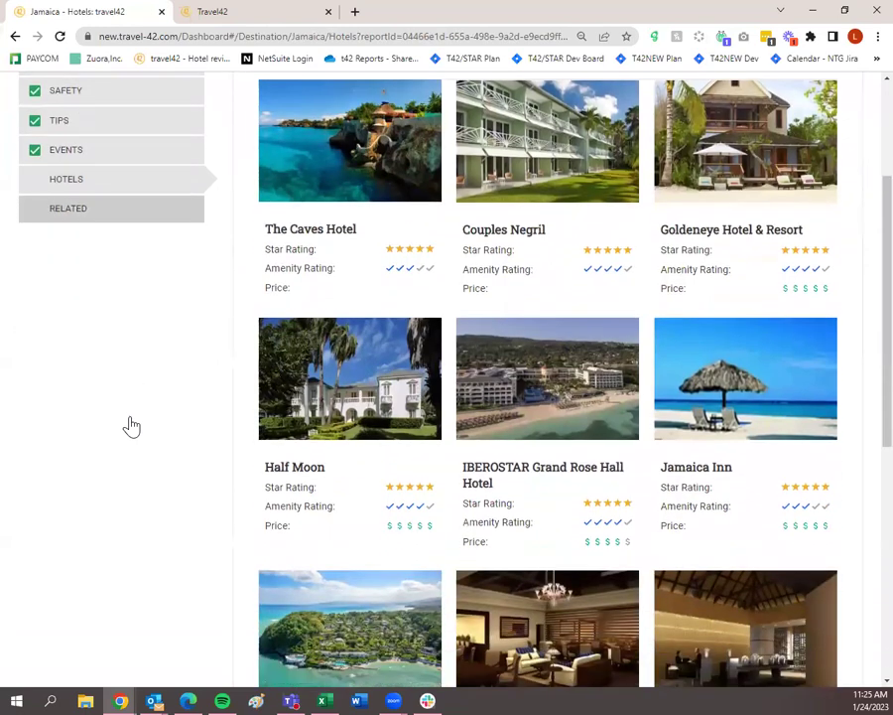
mouse_move(348, 454)
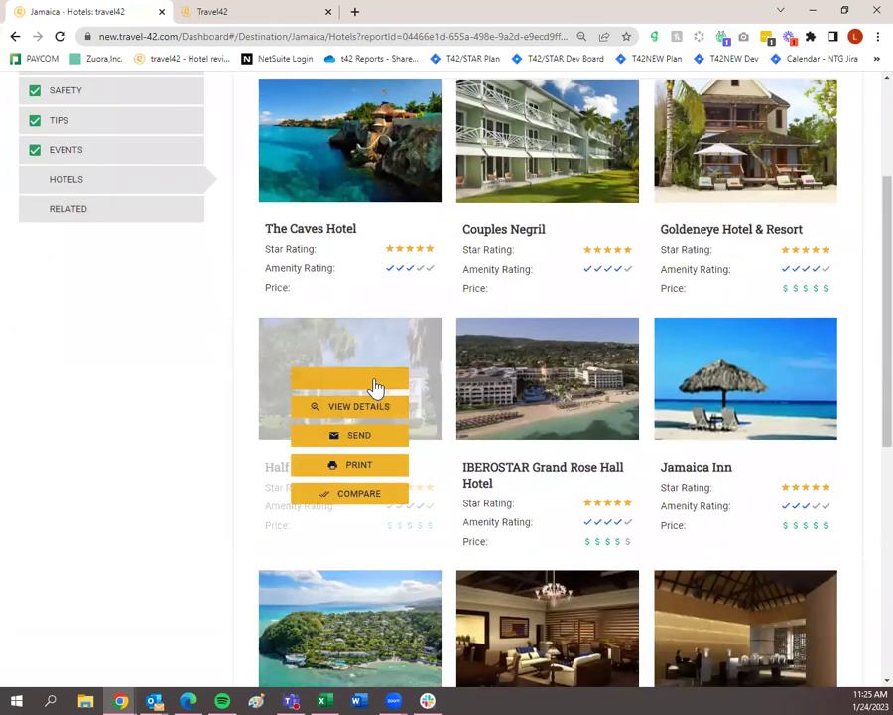
click(558, 381)
click(723, 382)
Close the Jamaica guide pages to return to the Jamaica Trip collection.
scroll(181, 521, up, 3)
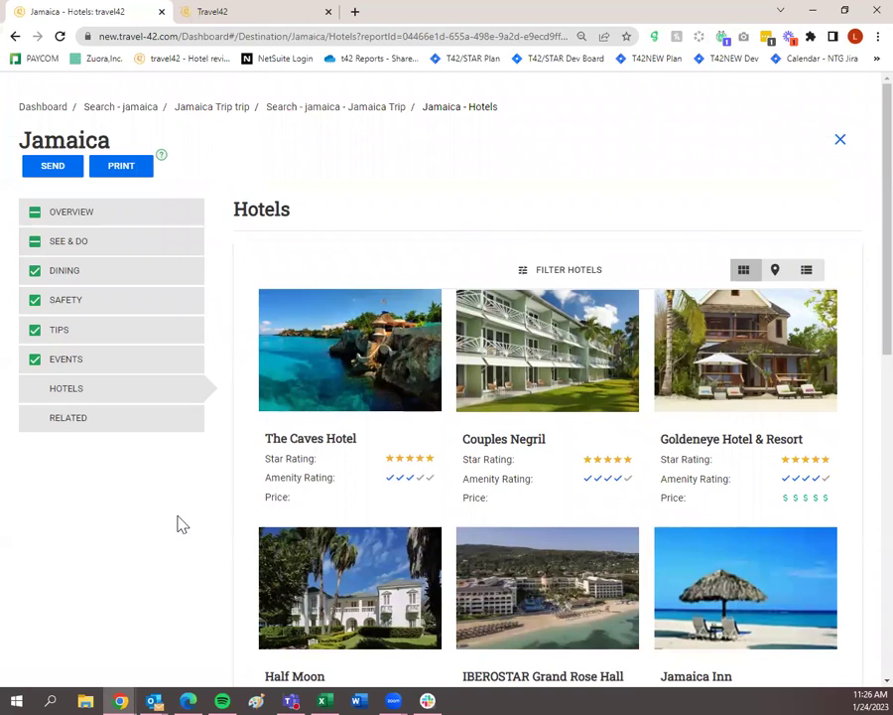
mouse_move(339, 383)
click(839, 141)
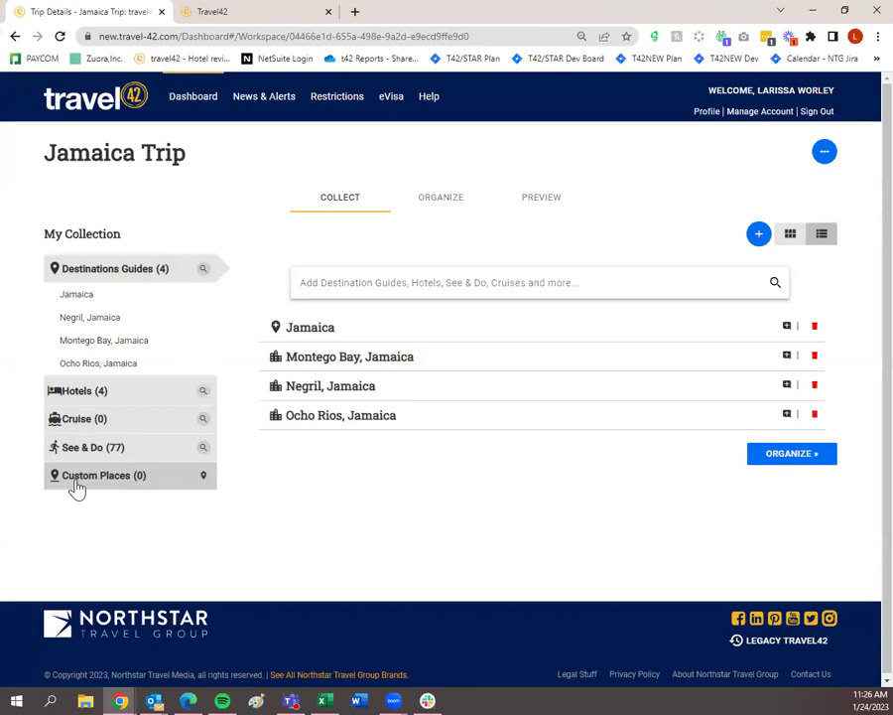
click(203, 477)
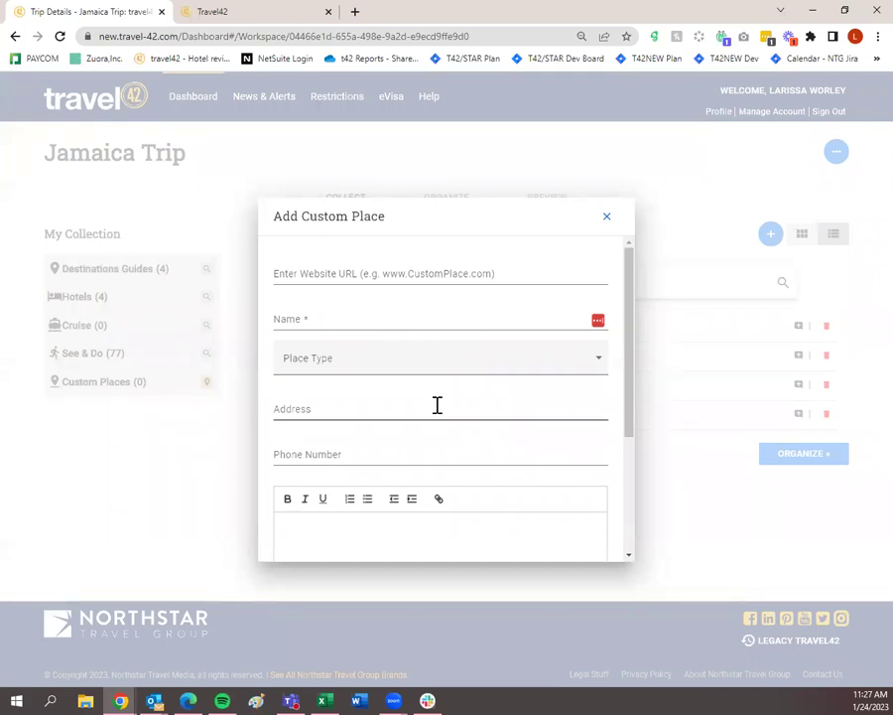
scroll(434, 447, down, 3)
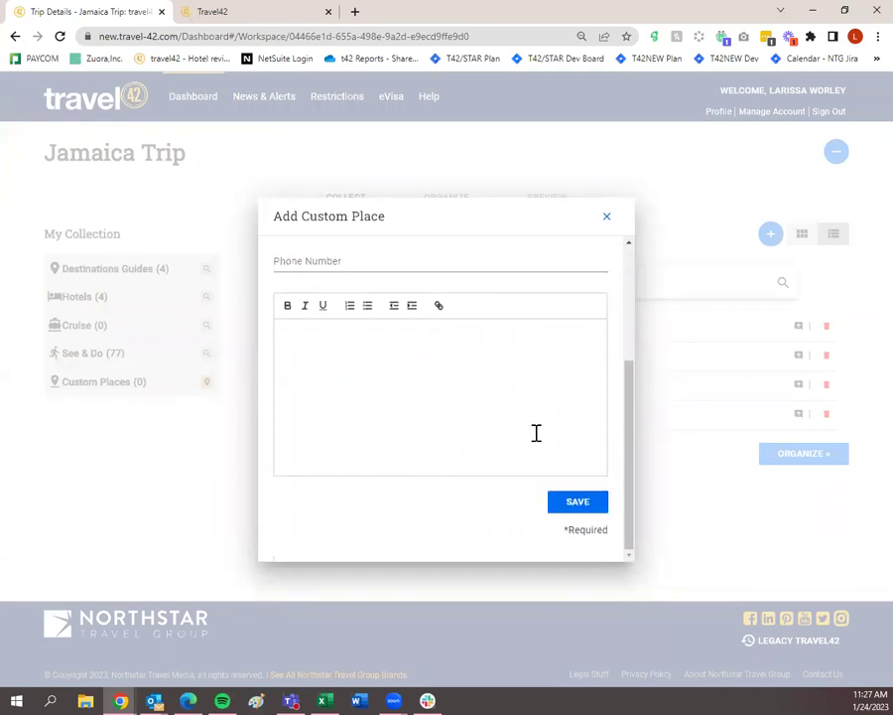
scroll(532, 429, up, 3)
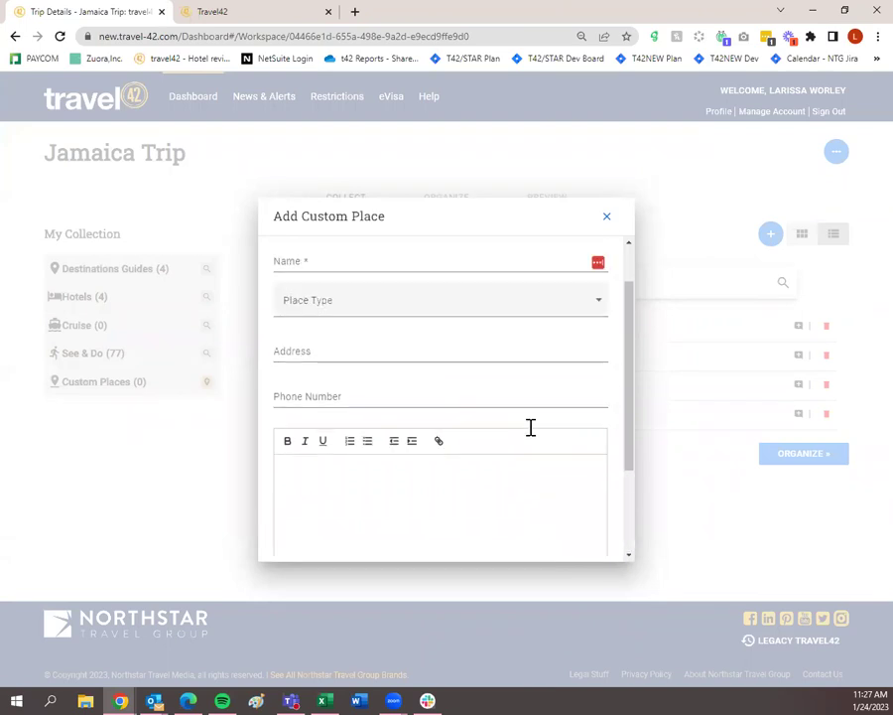
click(411, 324)
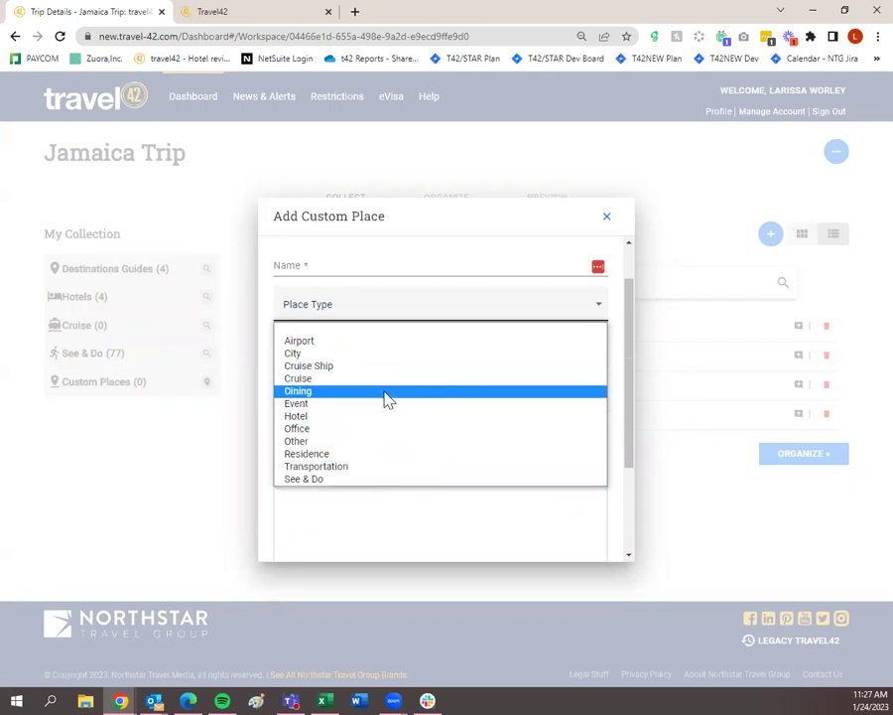
click(610, 219)
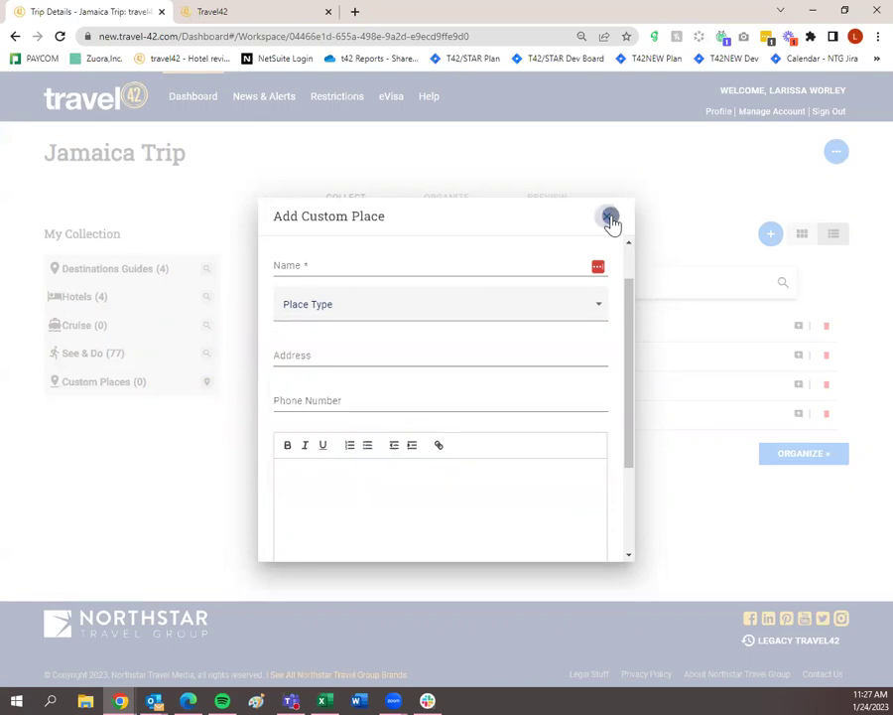
click(608, 217)
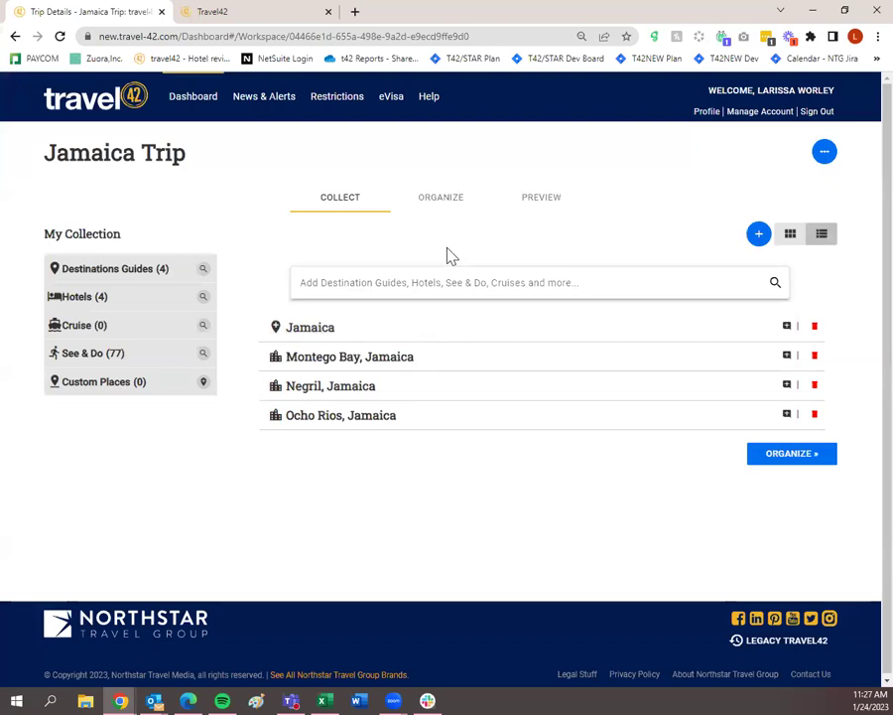
Choose Edit Details for the Jamaica Trip plan and advance to NEXT STEP: LAYOUT.
click(825, 155)
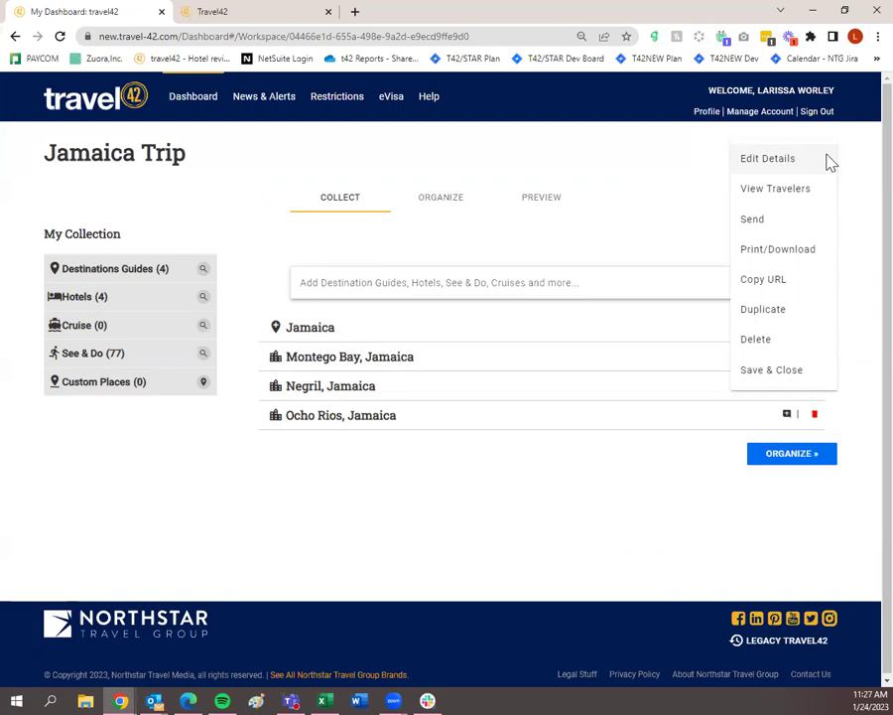
click(777, 170)
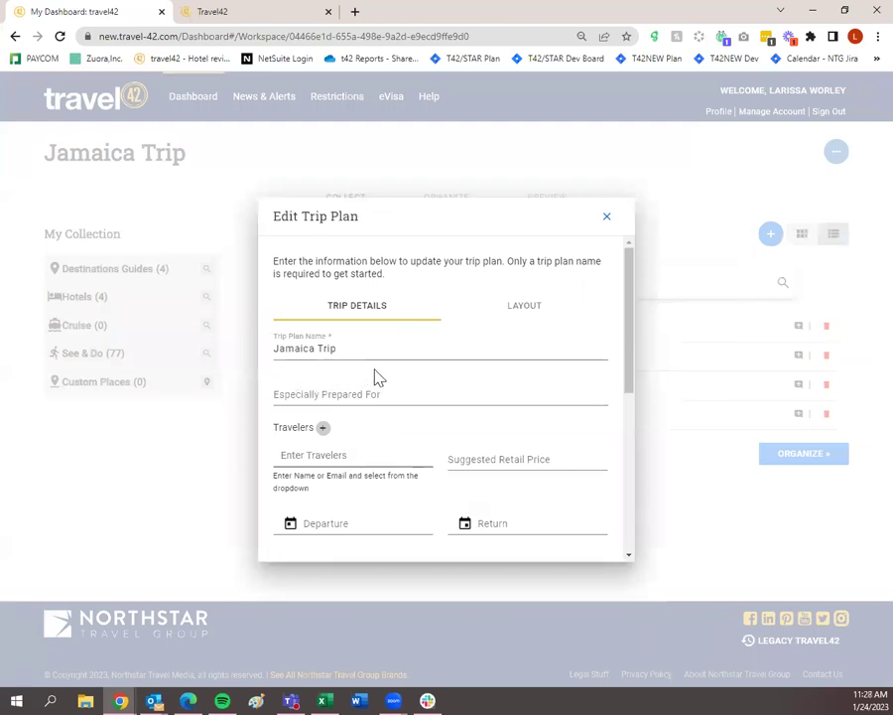
scroll(365, 377, down, 1)
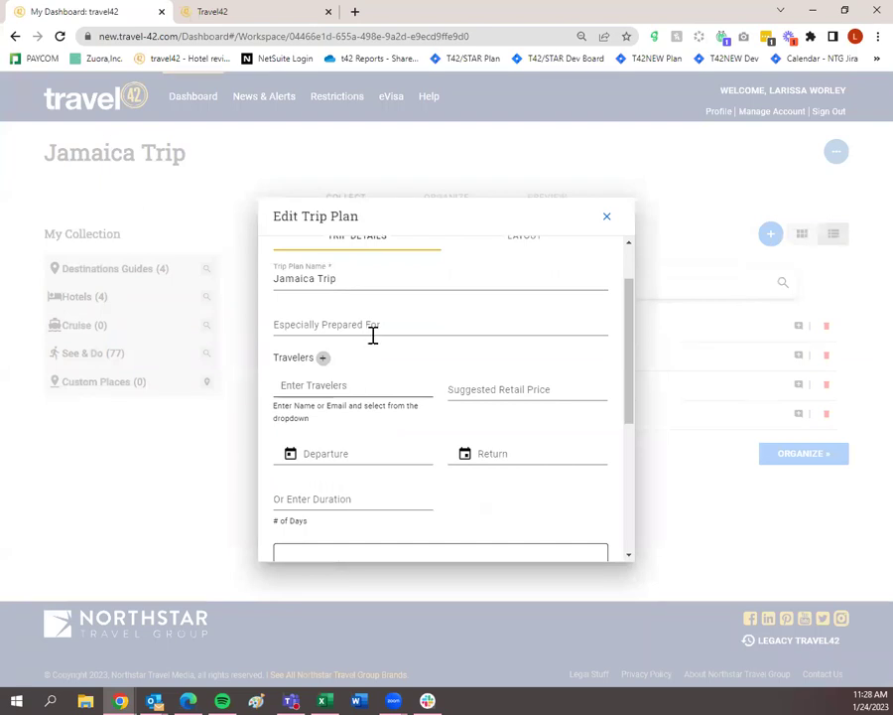
scroll(382, 340, down, 1)
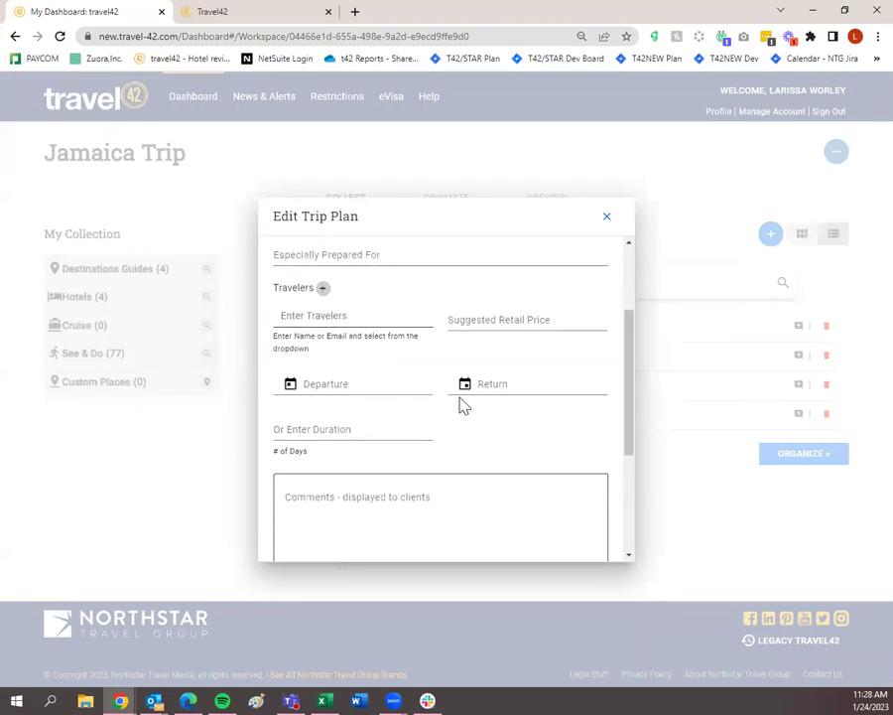
scroll(487, 422, down, 2)
scroll(441, 427, down, 1)
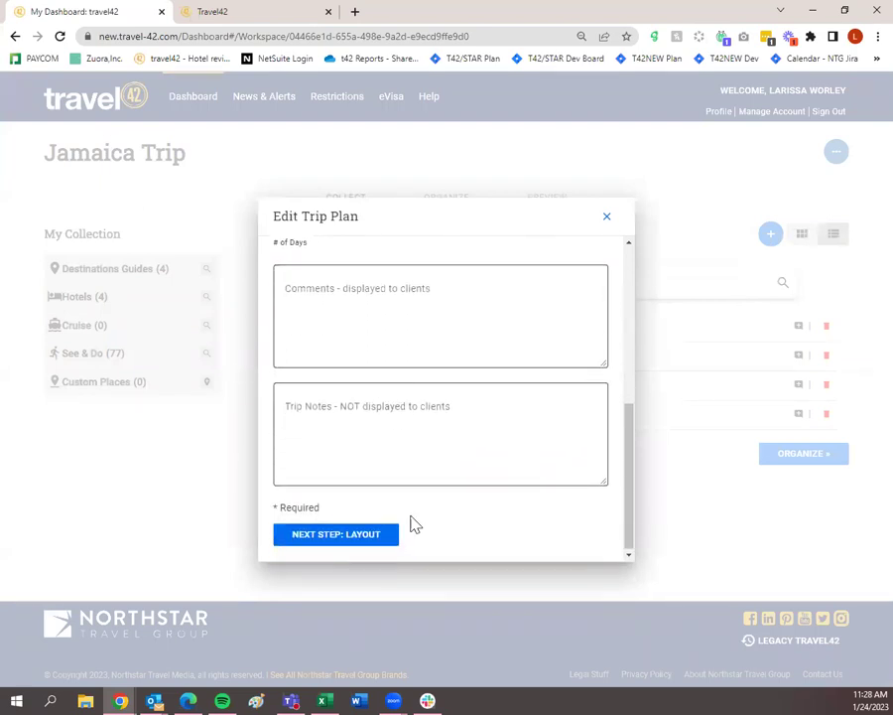
click(387, 536)
scroll(419, 442, up, 2)
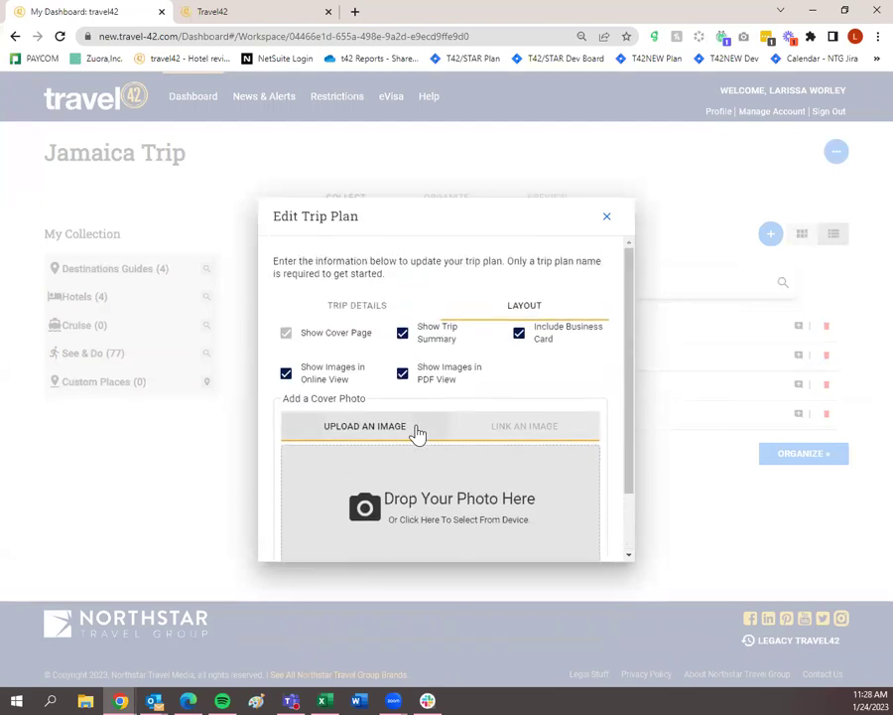
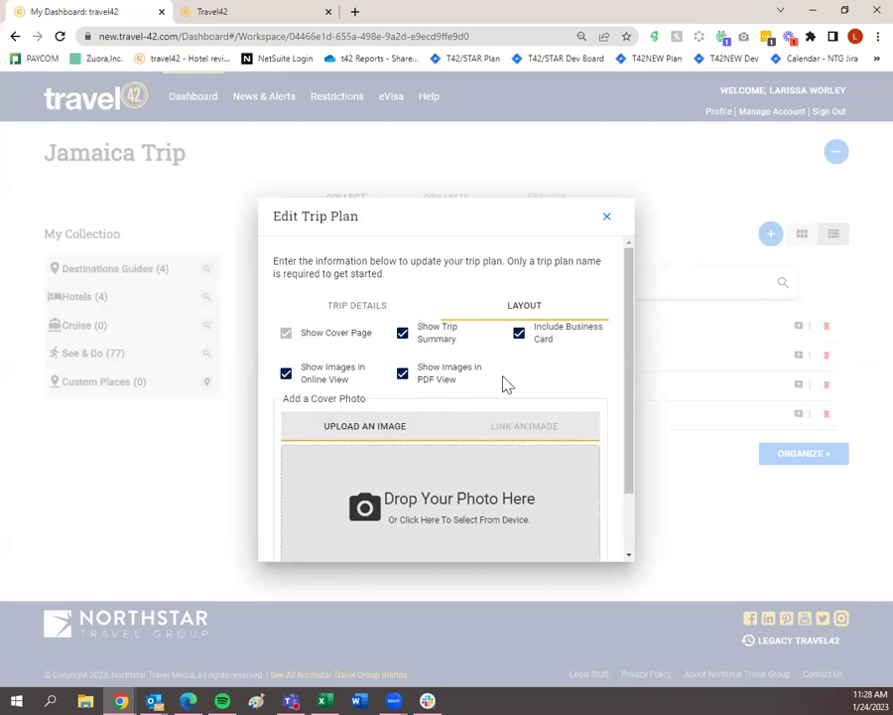
Review the Jamaica Trip plan's Layout options, then close the Edit Trip Plan dialog.
scroll(503, 383, down, 1)
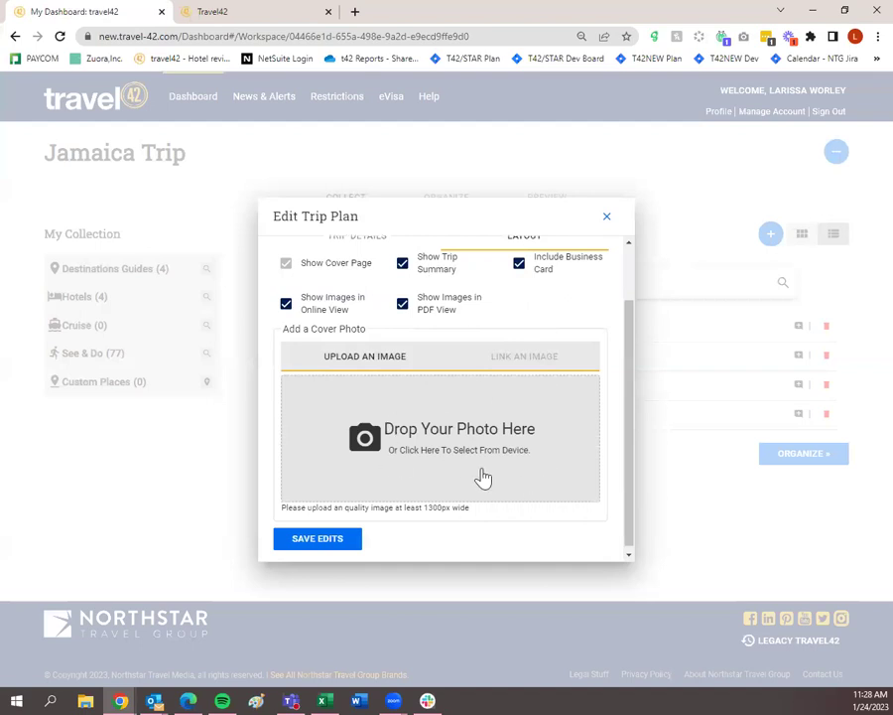
scroll(482, 477, down, 1)
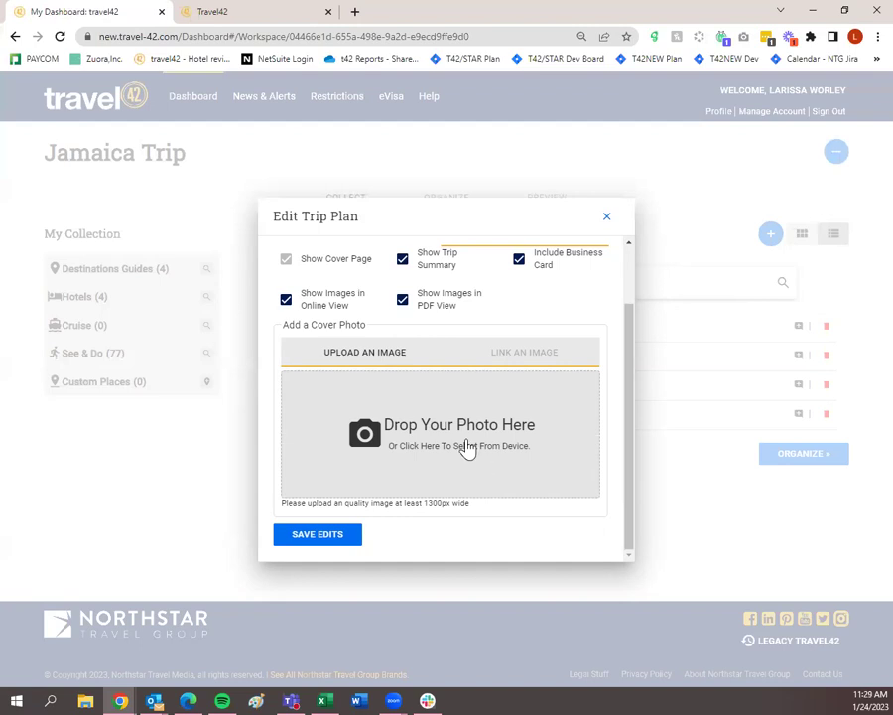
scroll(464, 446, up, 2)
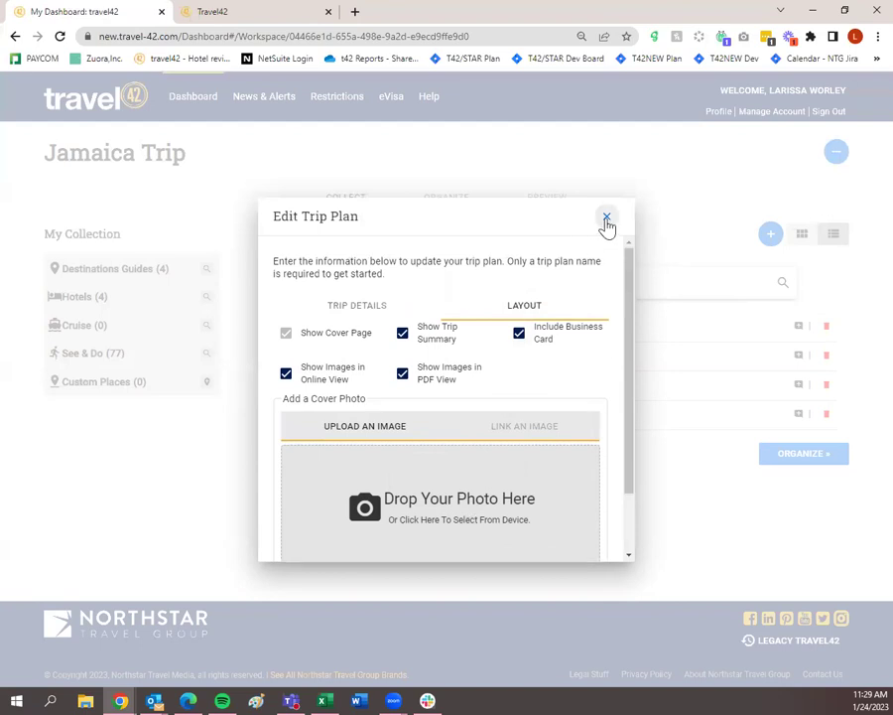
click(606, 218)
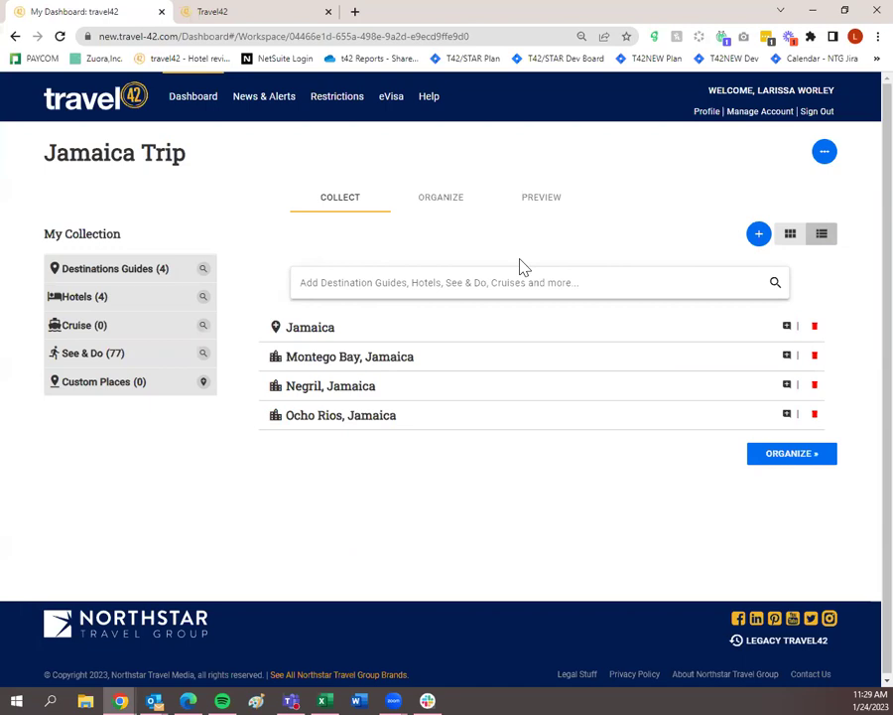
Switch to the Jamaica Trip's Organize step listing its eight guides and hotels.
click(462, 211)
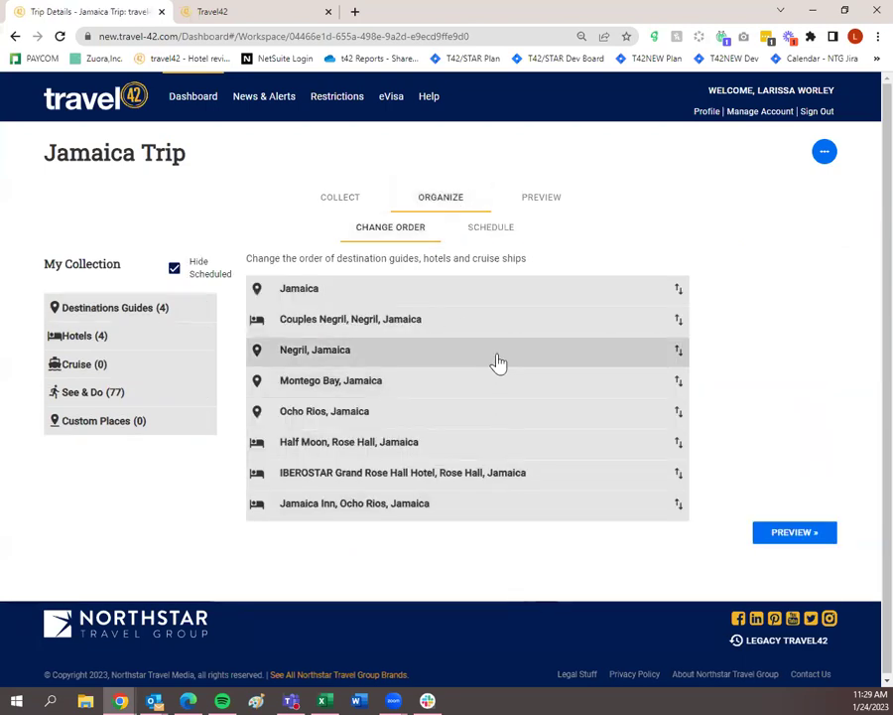
Reorder the trip so Ocho Rios is first and Montego Bay second, then view the Schedule.
click(501, 231)
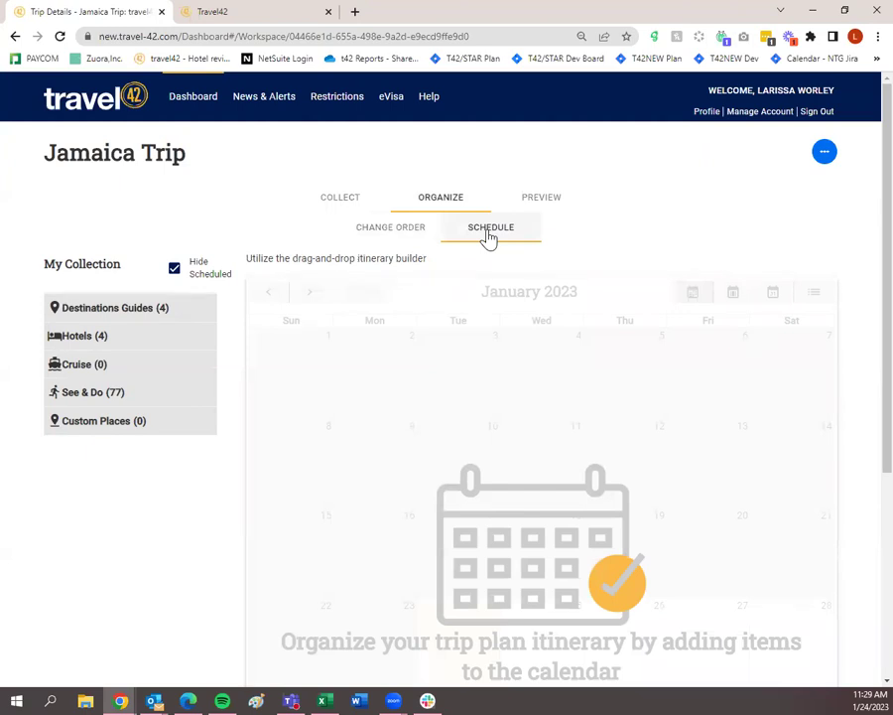
click(413, 235)
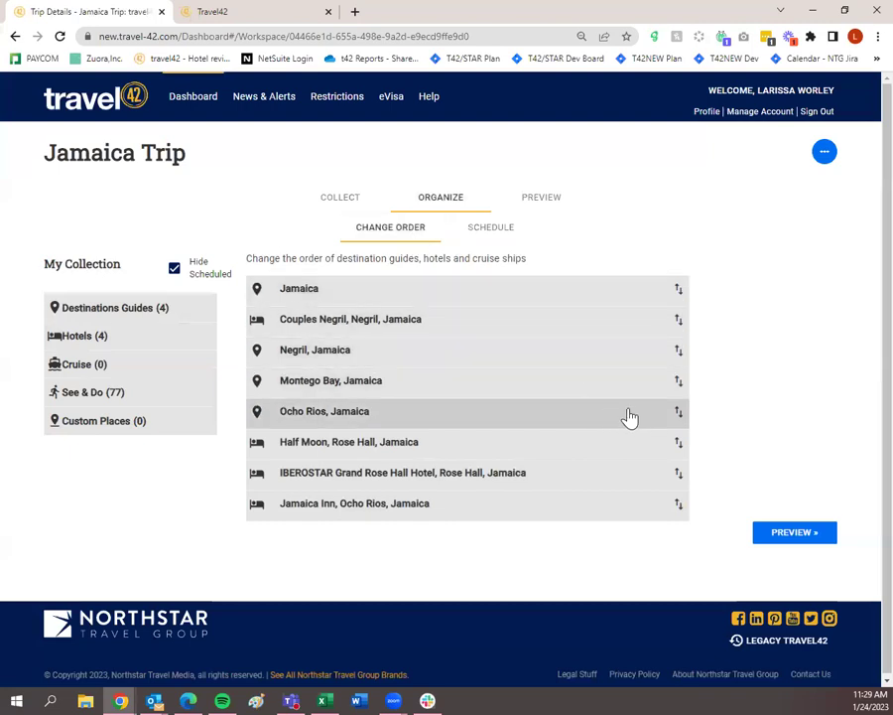
drag(646, 417, 645, 288)
drag(608, 413, 609, 338)
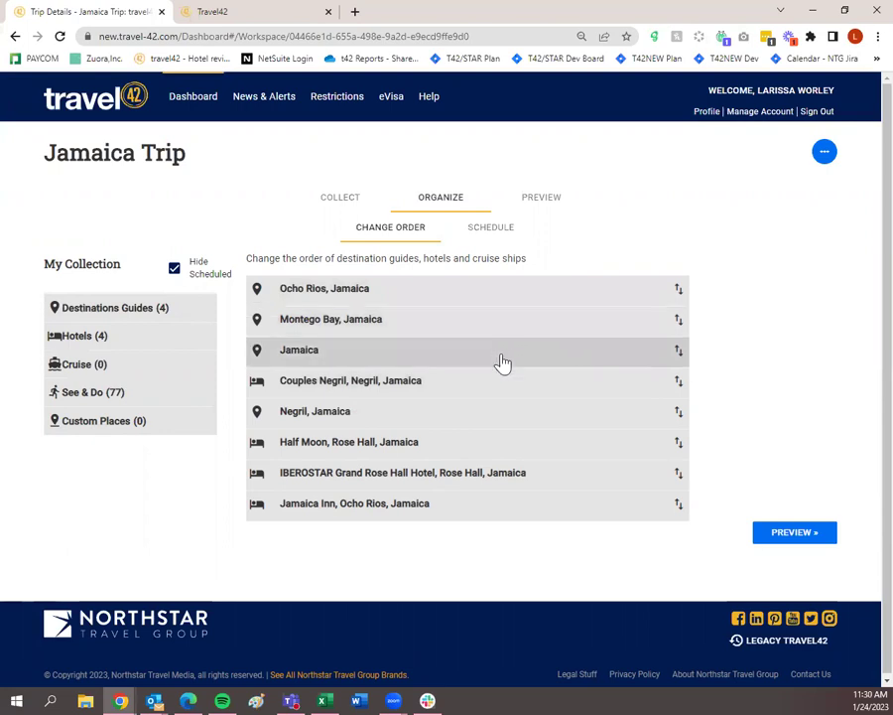
click(493, 232)
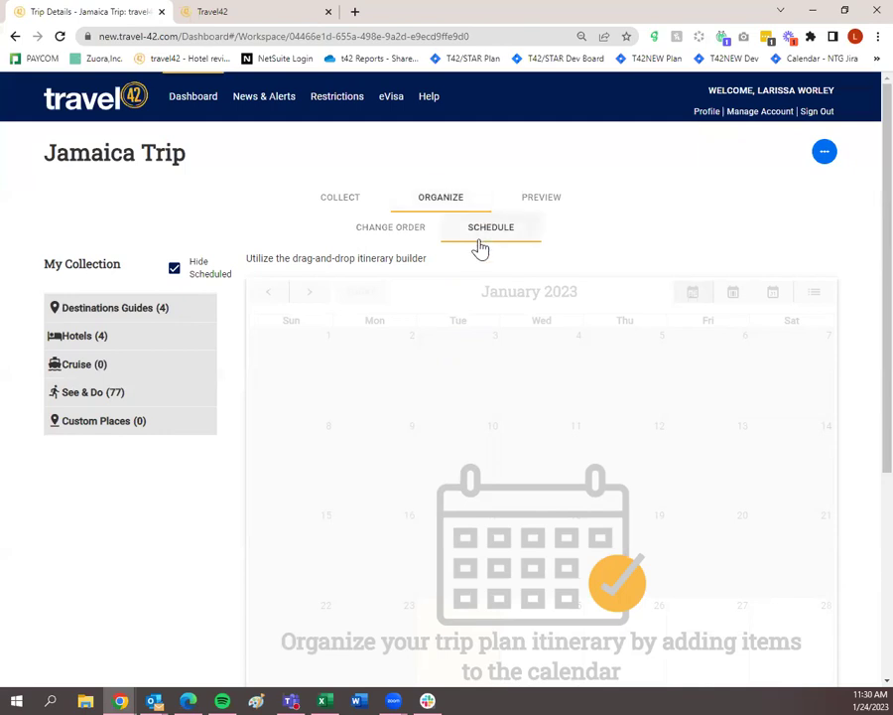
In the June 2023 calendar, place Ocho Rios, Jamaica on each day June 12 through 16.
click(308, 295)
click(309, 298)
click(309, 297)
click(310, 297)
click(309, 297)
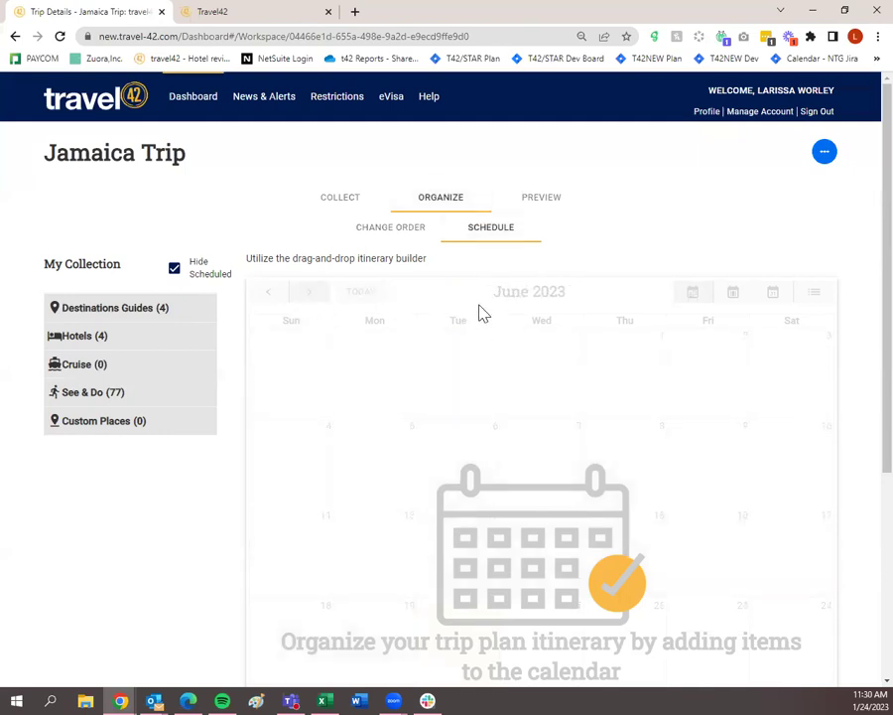
click(159, 315)
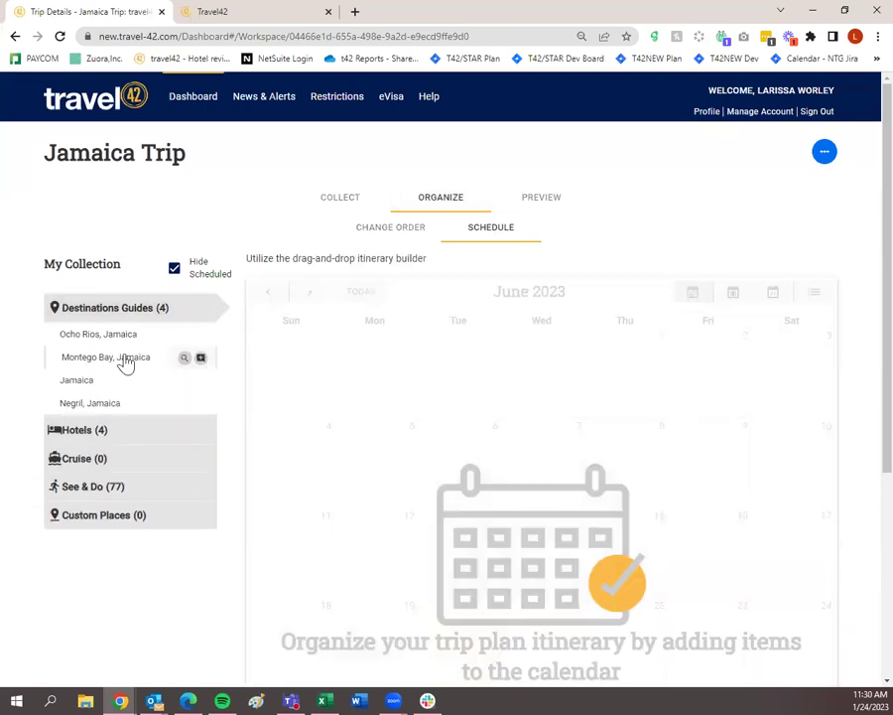
drag(124, 344, 407, 560)
drag(144, 340, 468, 556)
drag(117, 336, 550, 553)
drag(132, 343, 647, 553)
drag(105, 344, 722, 567)
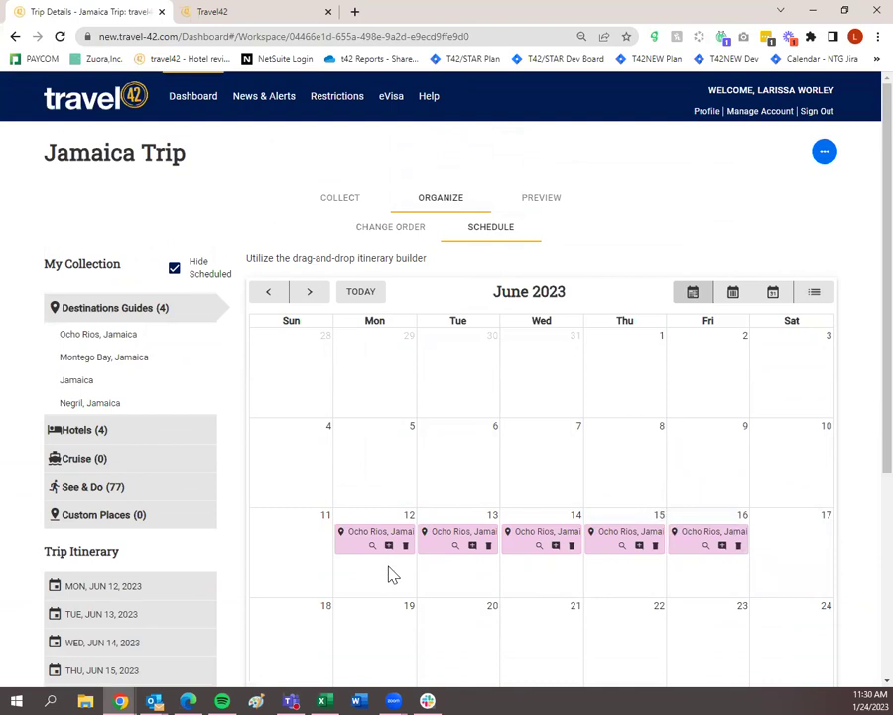
Schedule Ocho Rios dining: Casanova on Monday 12 and Tuesday 13, Scotchies on Thursday 15.
click(116, 487)
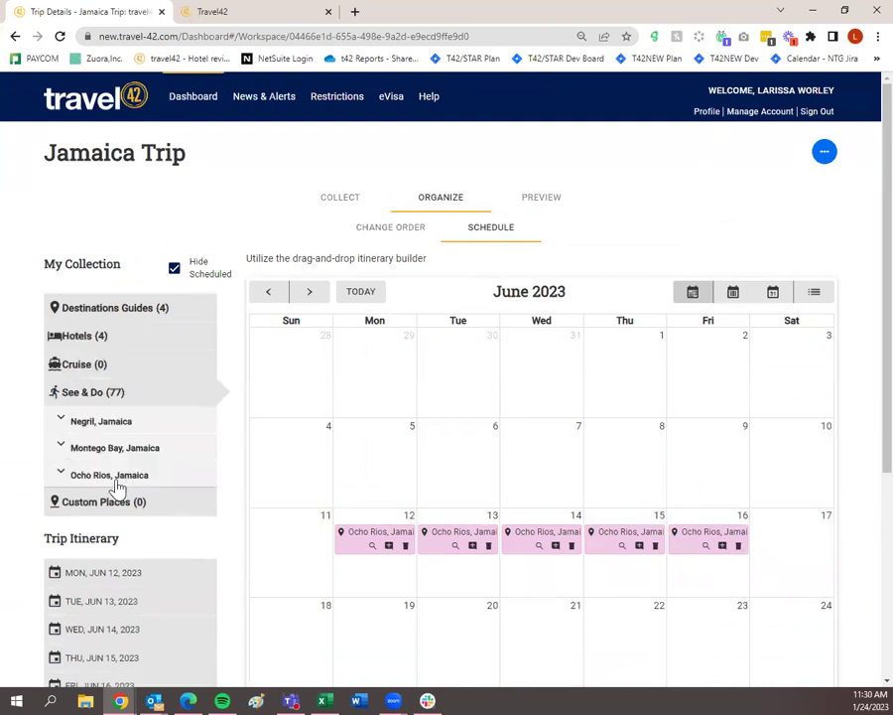
click(101, 425)
click(76, 425)
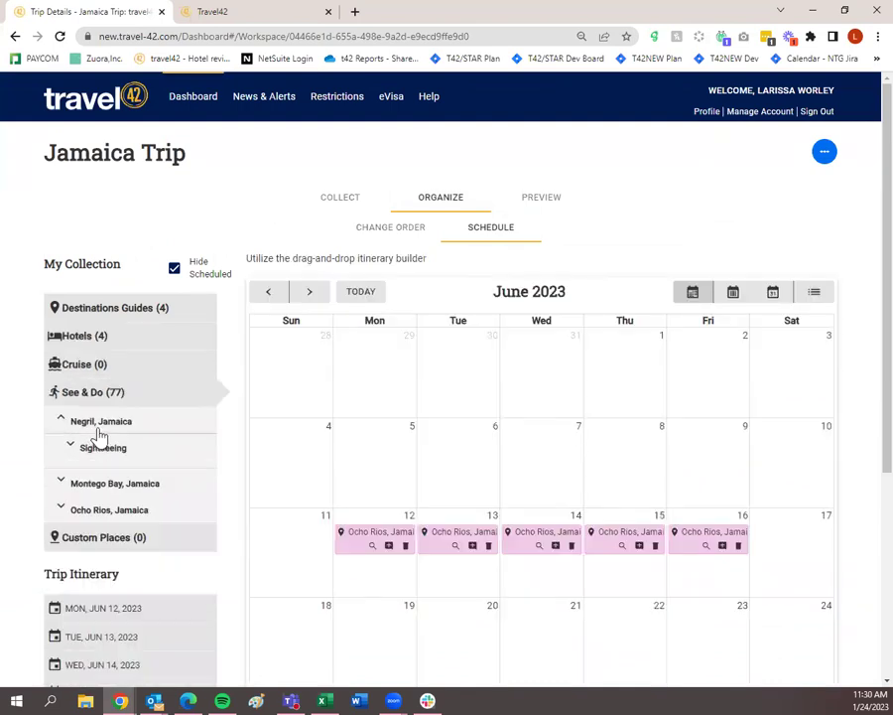
click(98, 480)
scroll(89, 480, down, 1)
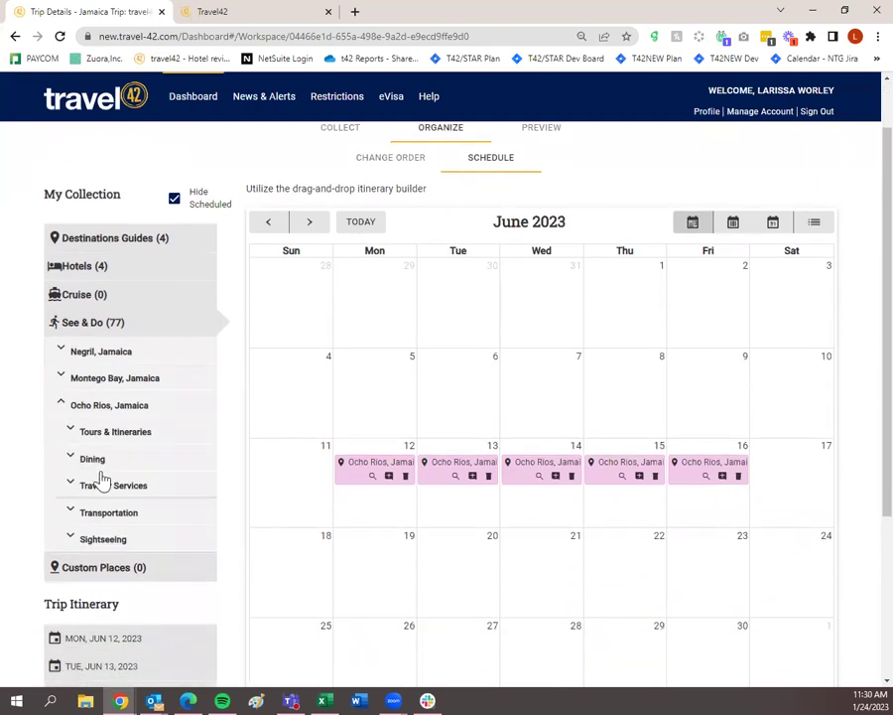
click(91, 461)
drag(99, 482, 293, 511)
drag(114, 486, 447, 504)
drag(111, 562, 615, 501)
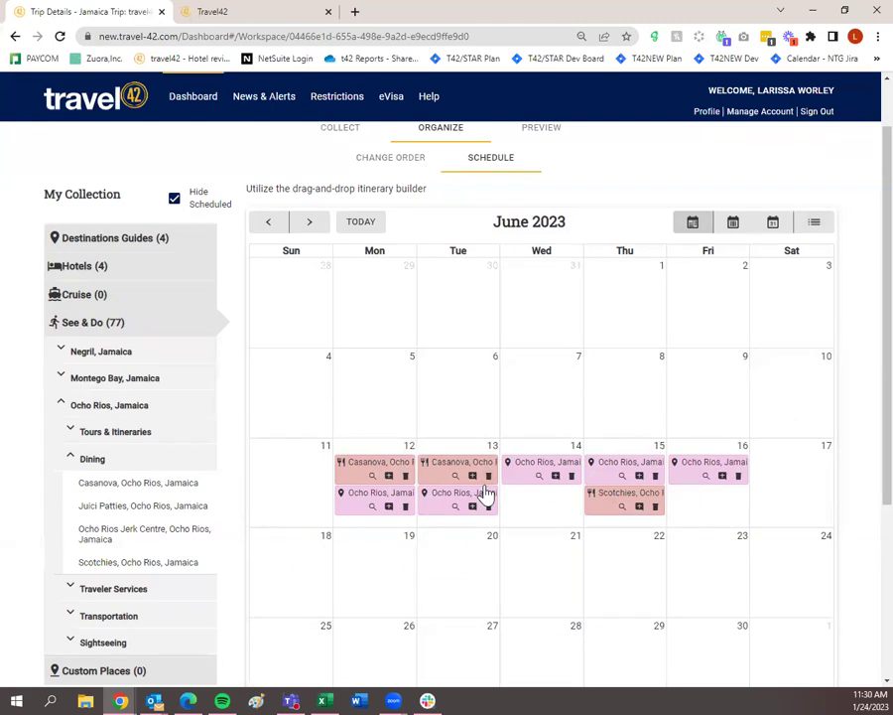
Try the week and day views and move Casanova to an afternoon slot on June 13.
click(735, 224)
click(770, 235)
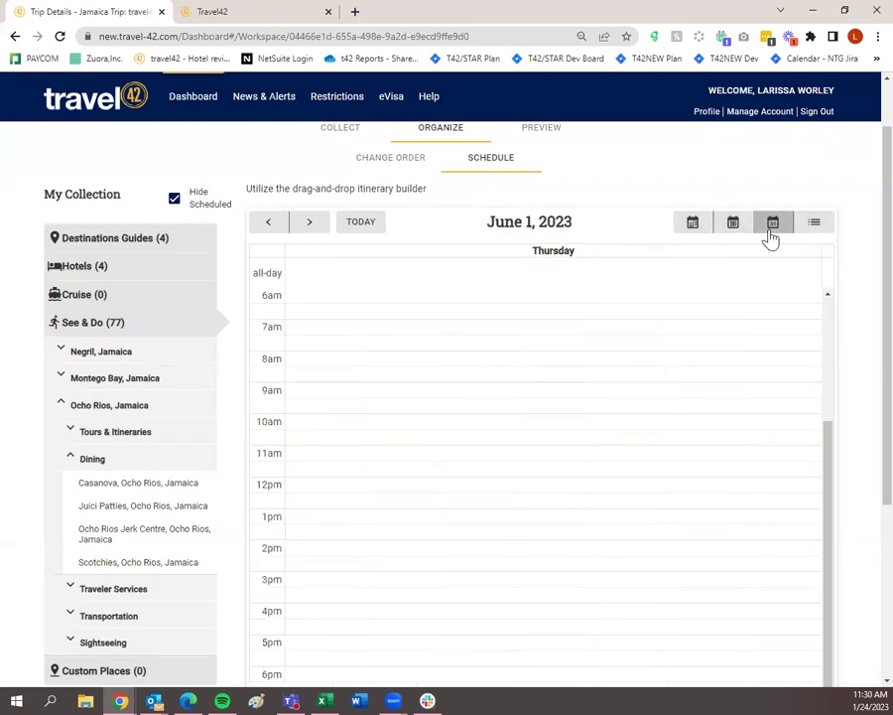
double_click(313, 225)
triple_click(314, 225)
triple_click(314, 225)
double_click(314, 225)
double_click(314, 224)
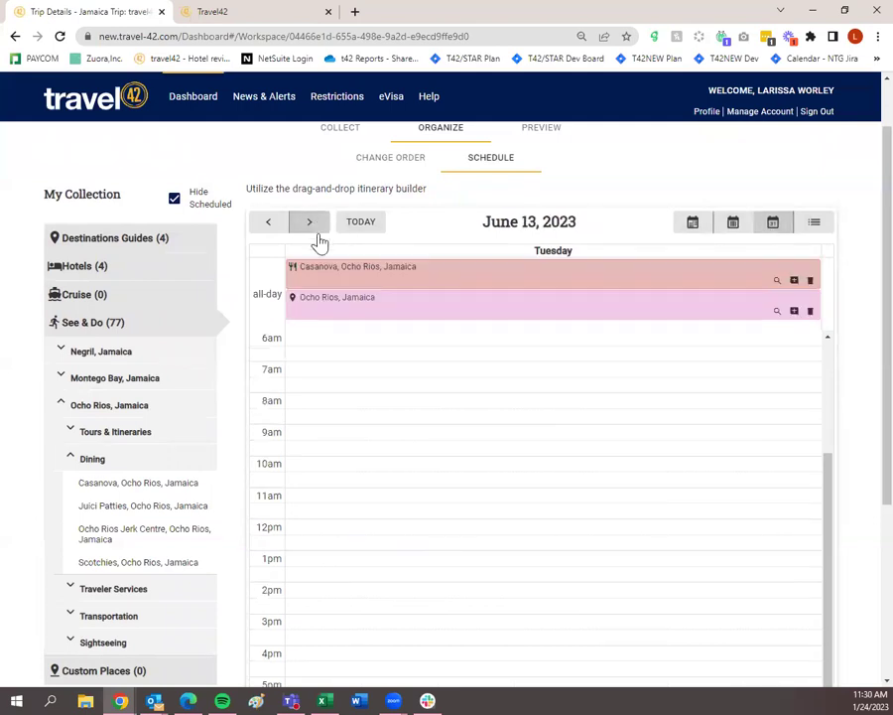
drag(379, 279, 381, 600)
scroll(382, 276, up, 1)
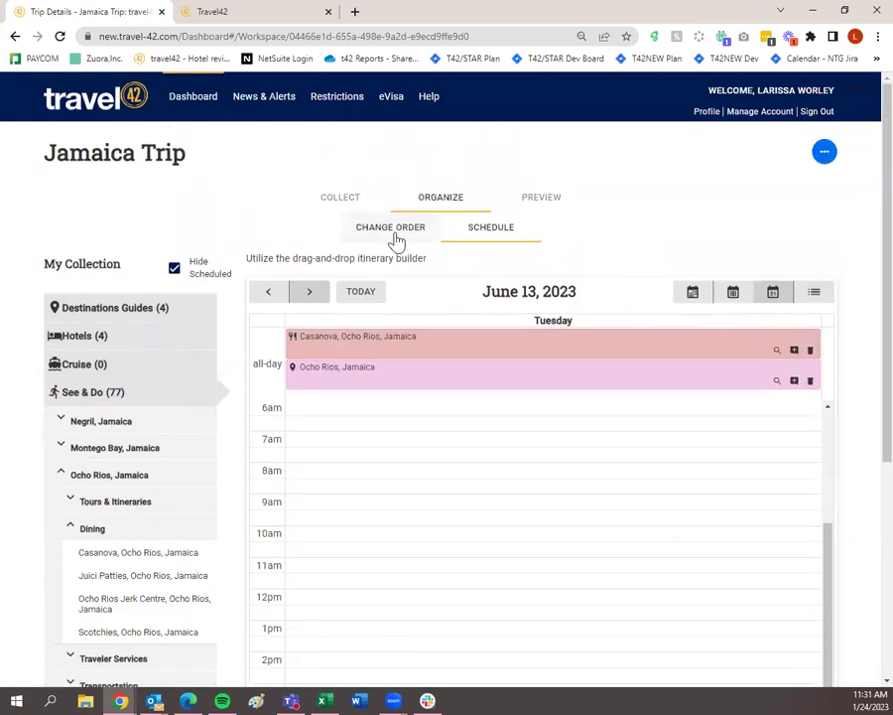
Check the item order, return to the schedule, and bring up the trip Preview.
click(394, 235)
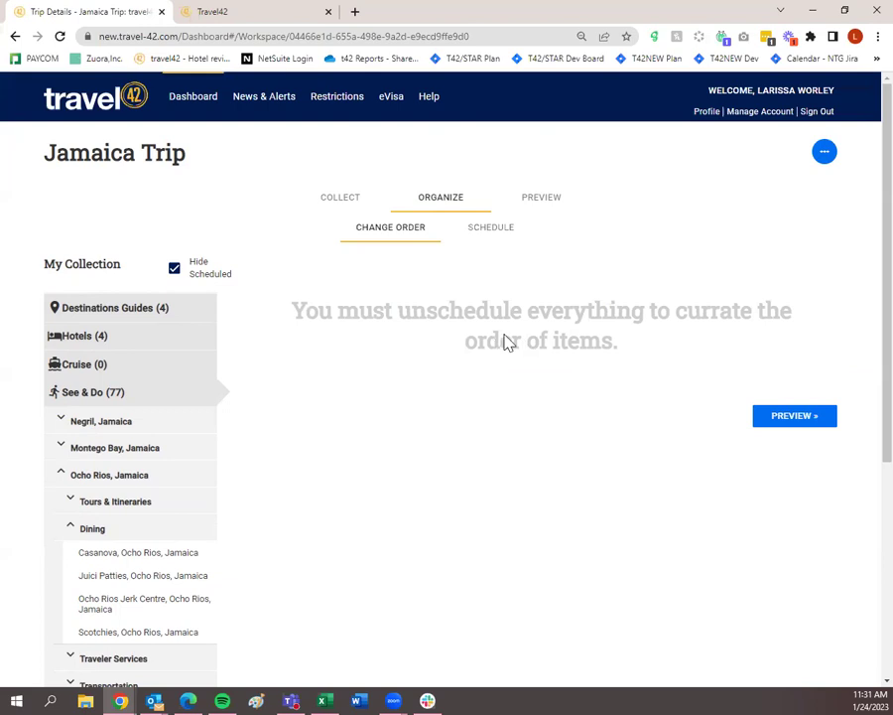
click(498, 242)
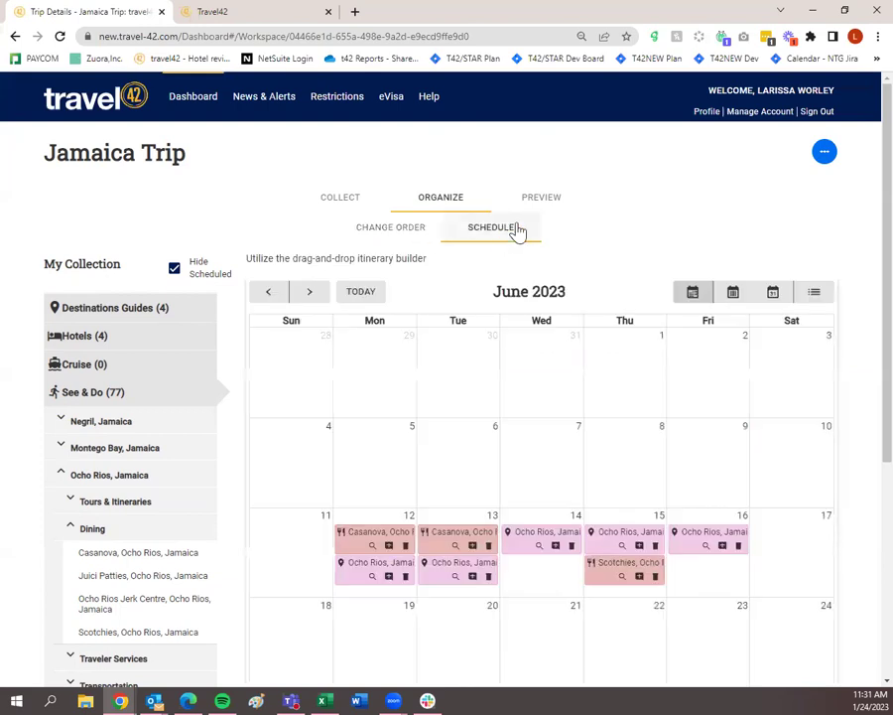
click(540, 206)
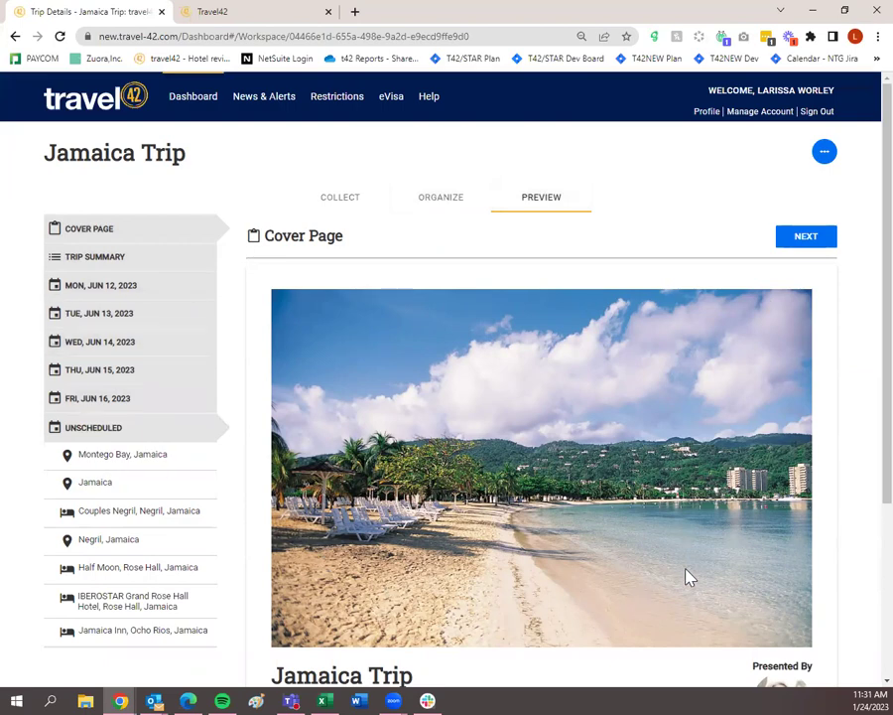
Scroll the preview's cover page and page forward through the next three pages.
scroll(687, 566, down, 3)
scroll(596, 496, up, 1)
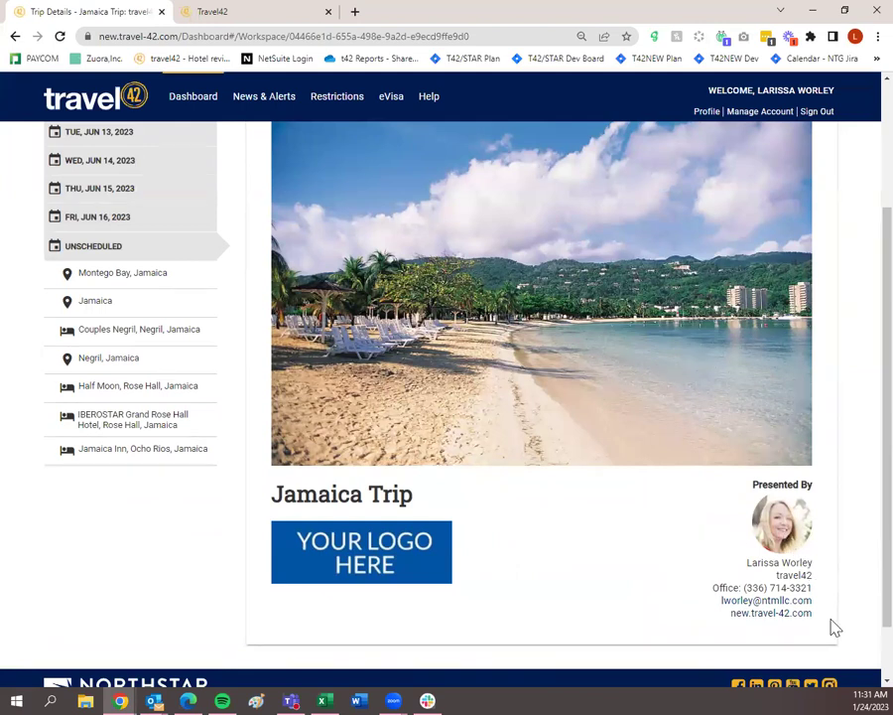
scroll(832, 624, up, 1)
scroll(832, 624, up, 1)
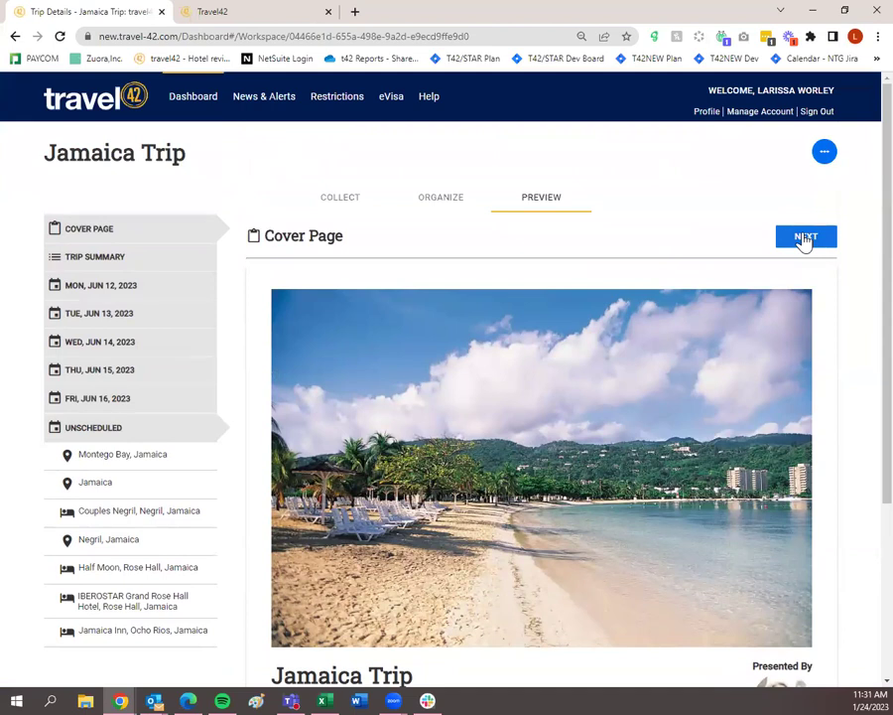
click(804, 239)
click(804, 239)
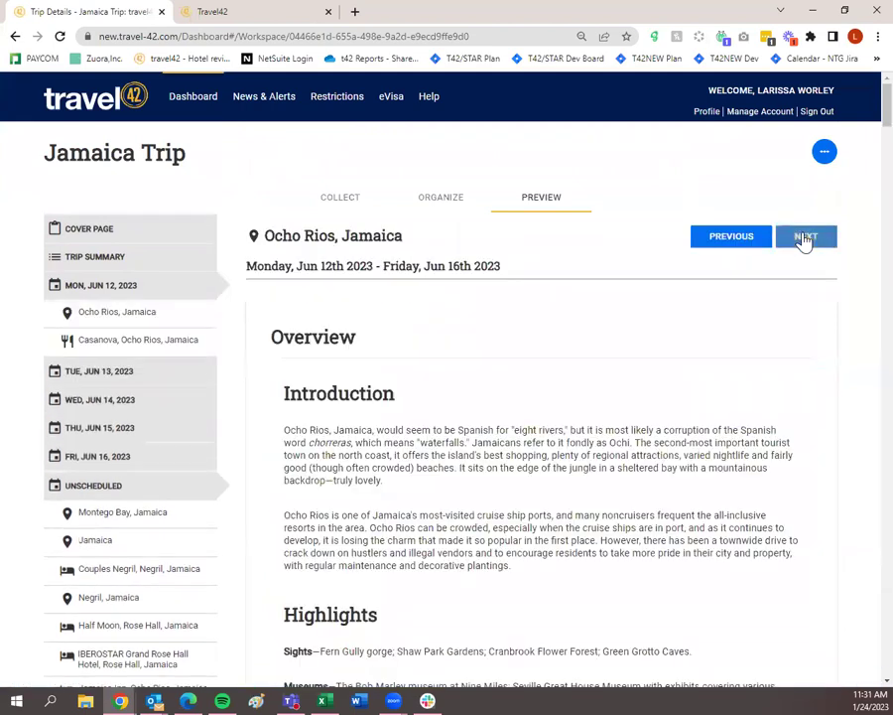
click(804, 240)
Preview Montego Bay, the June 14 Ocho Rios day and Scotchies, ending on Jamaica's overview.
click(139, 515)
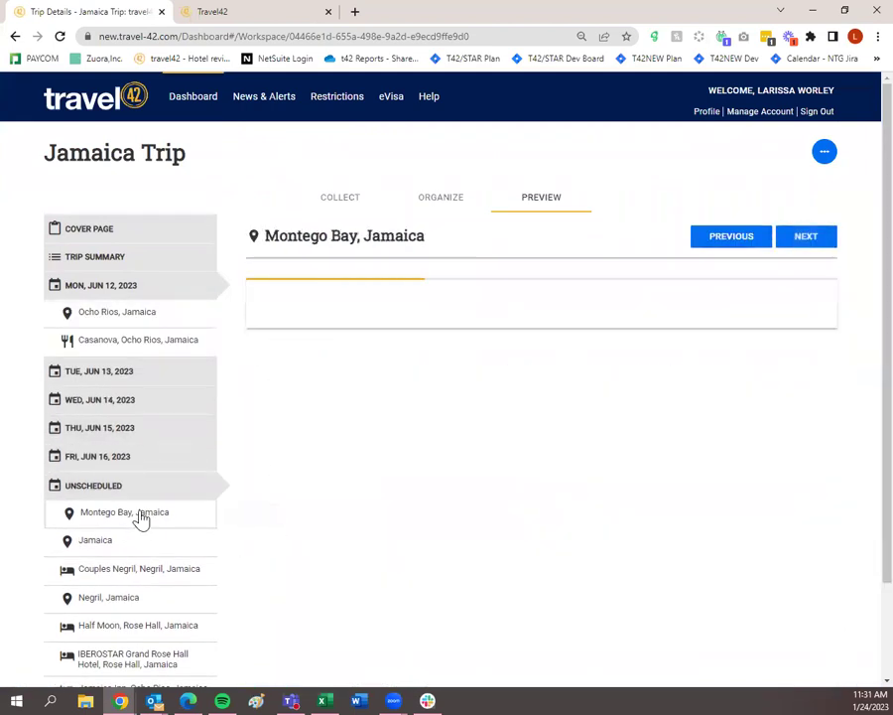
click(139, 407)
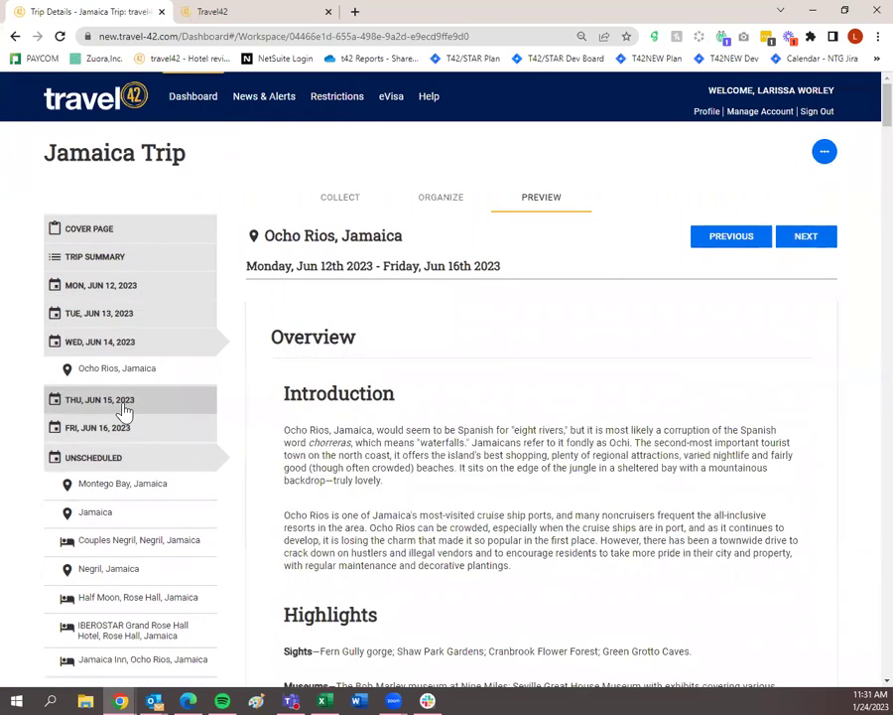
click(820, 243)
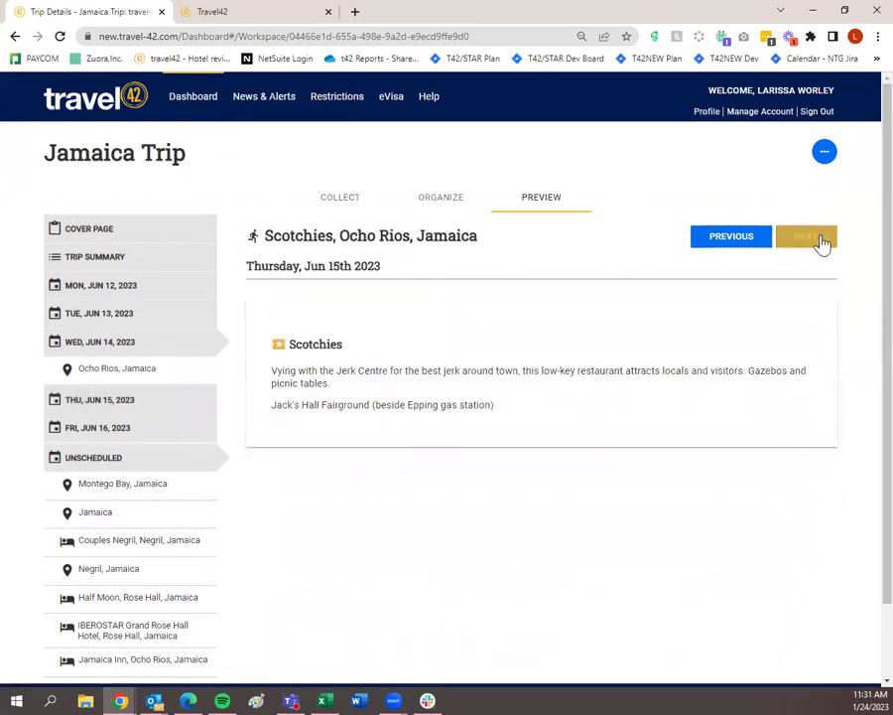
click(109, 514)
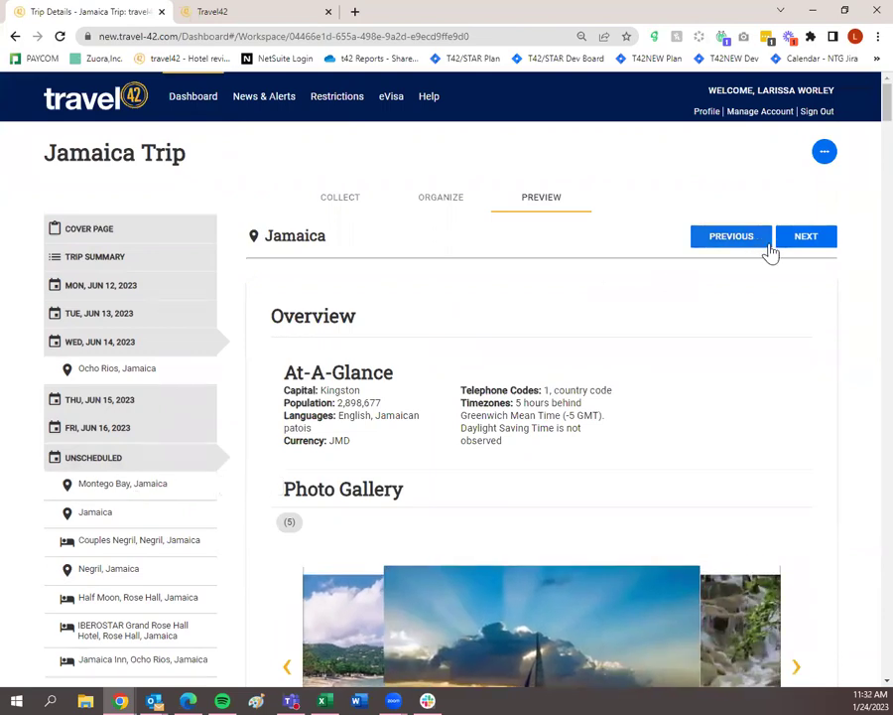
scroll(755, 429, down, 5)
scroll(171, 468, up, 5)
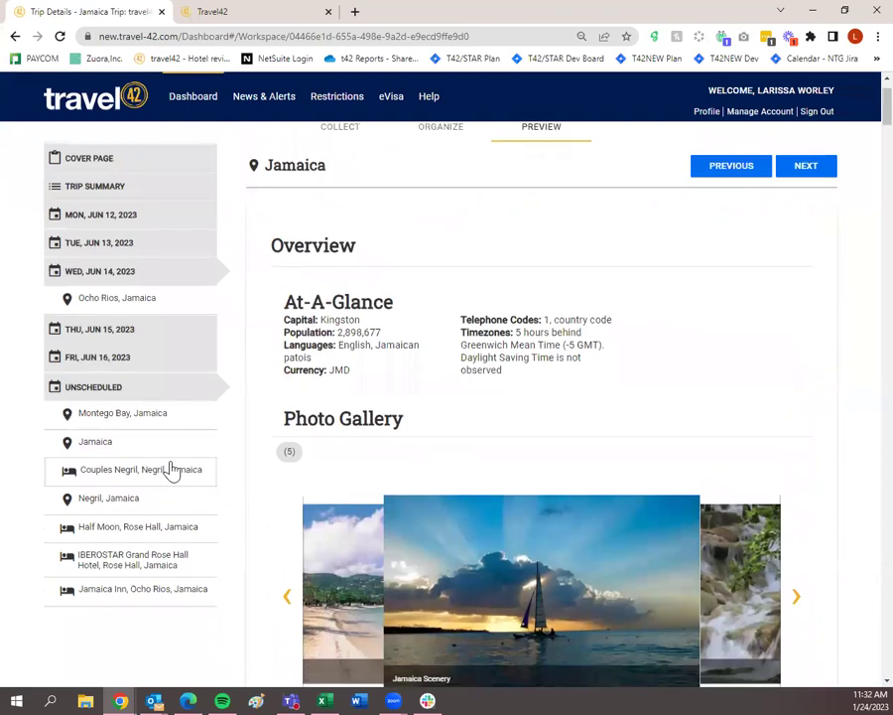
scroll(183, 551, up, 1)
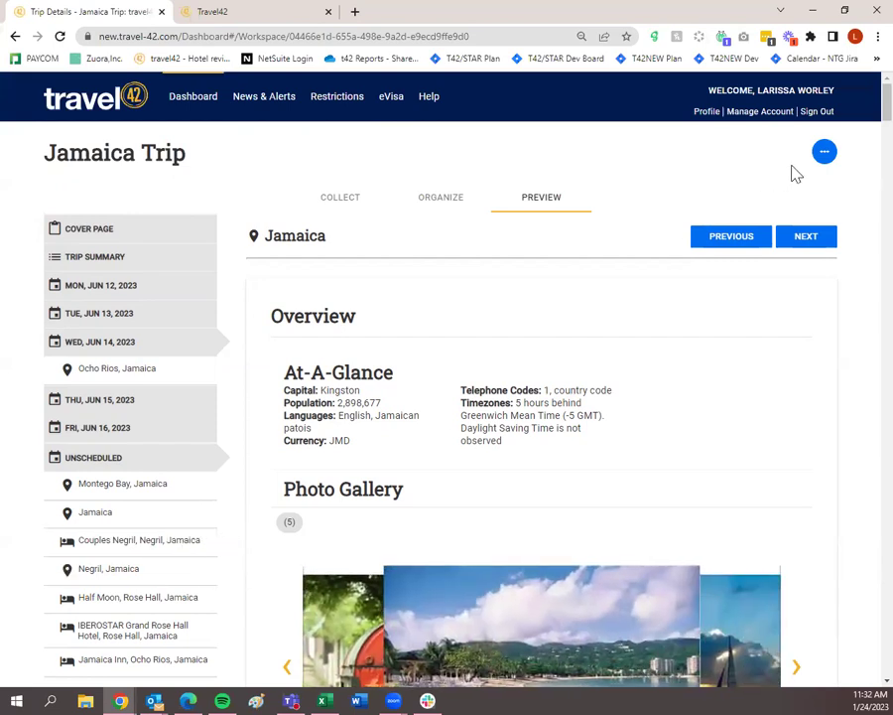
Copy the Jamaica Trip plan's client URL from the '...' menu.
click(821, 155)
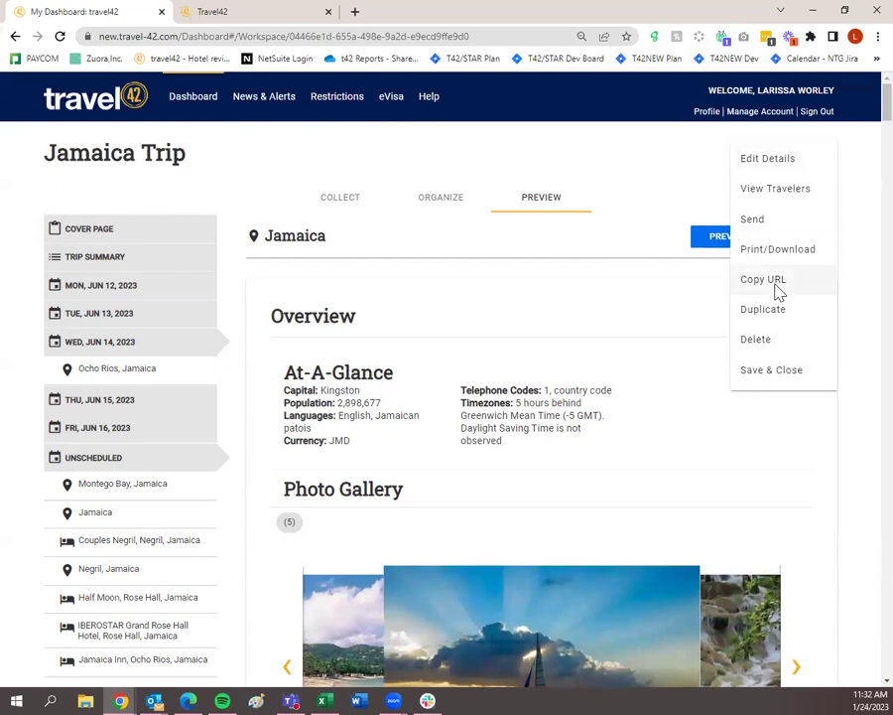
click(777, 285)
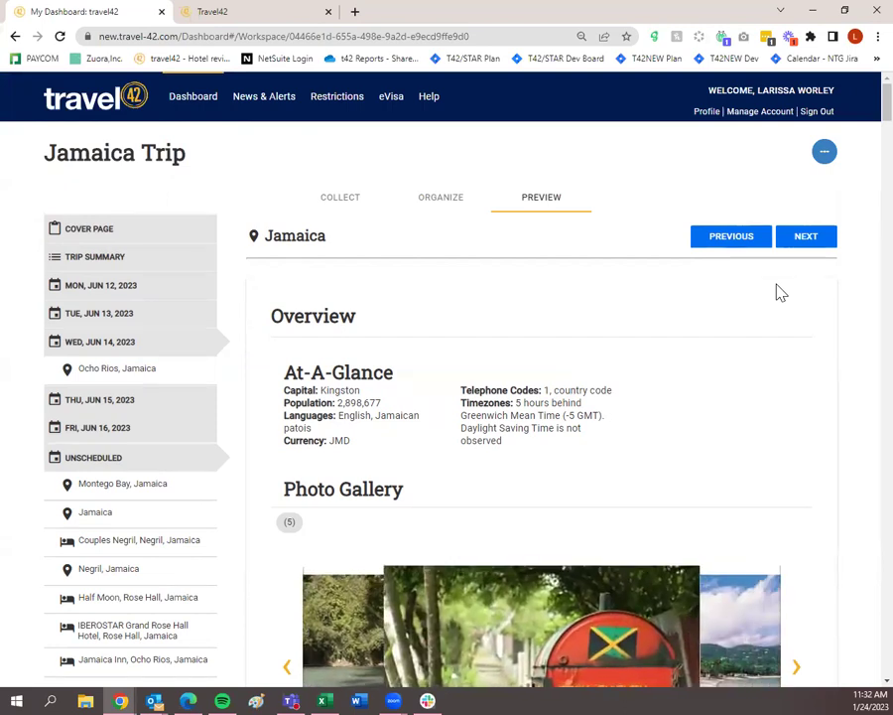
Open the copied client link in a new browser tab.
click(354, 11)
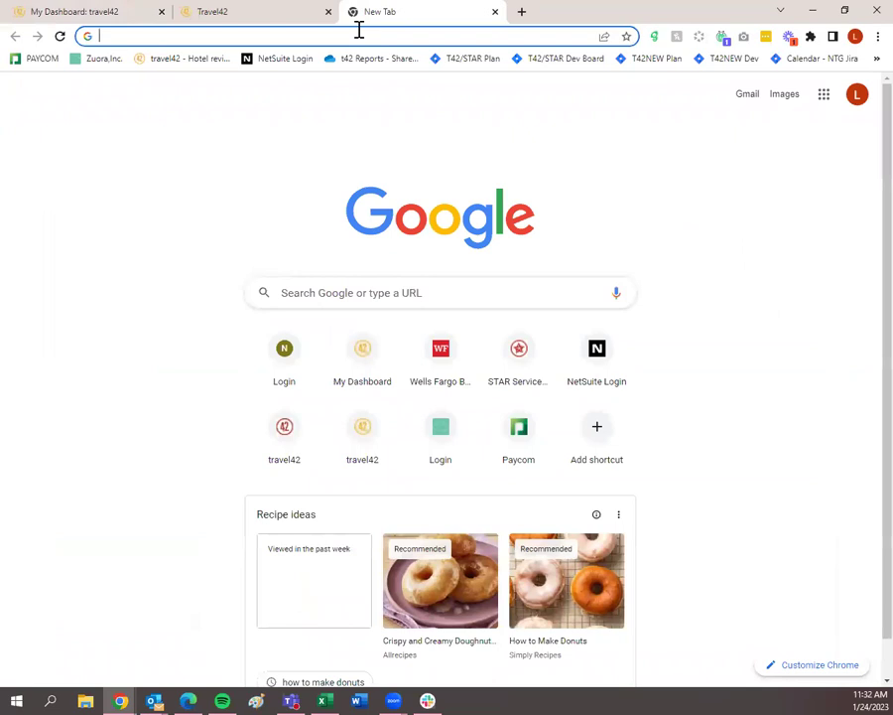
key(ctrl+v)
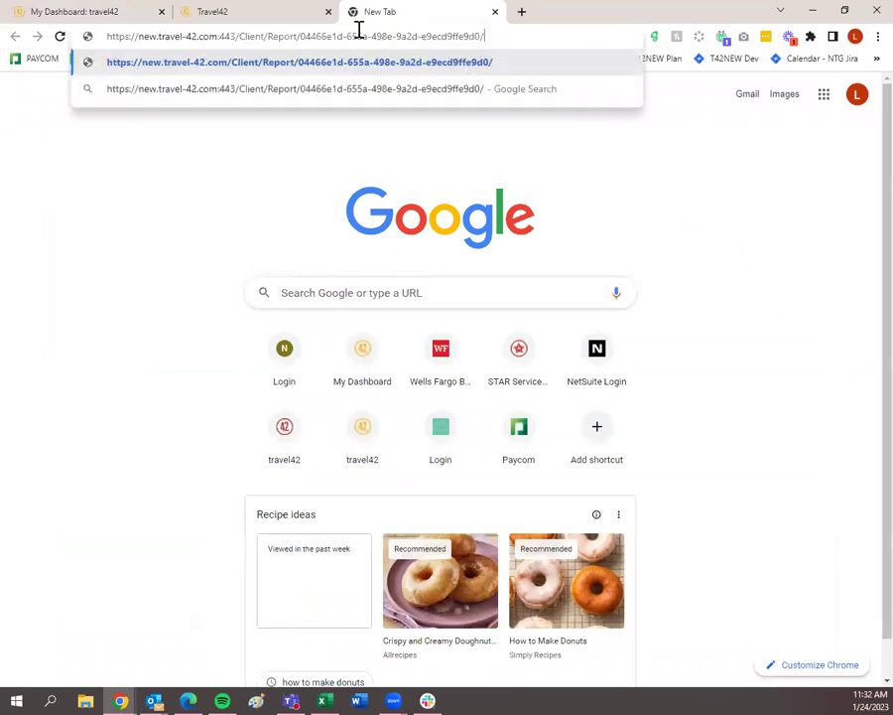
key(Return)
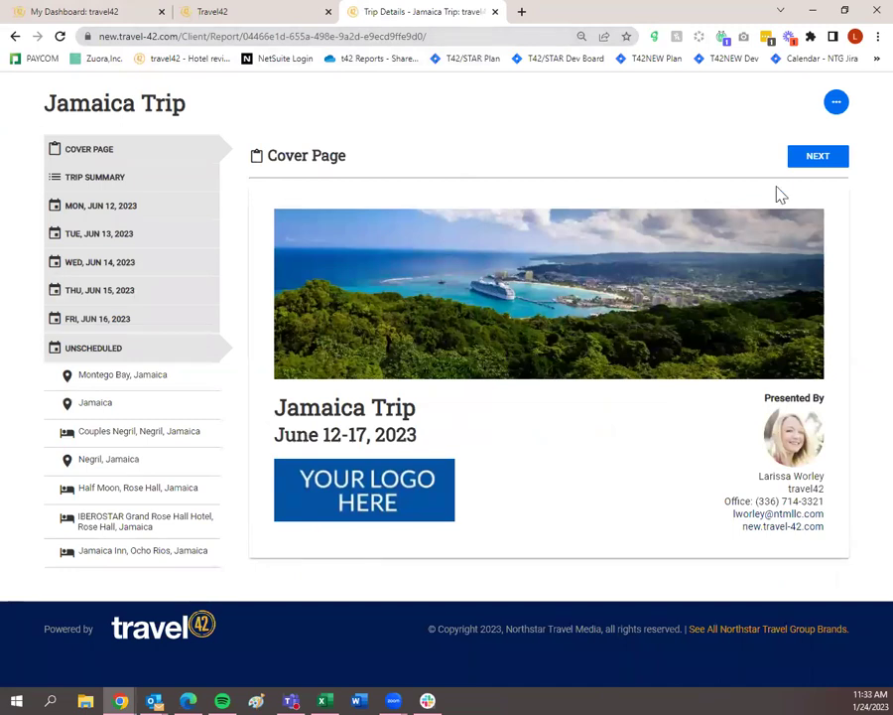
Page the client view through to Scotchies and the Jamaica page, then return to the workspace.
click(802, 159)
click(804, 158)
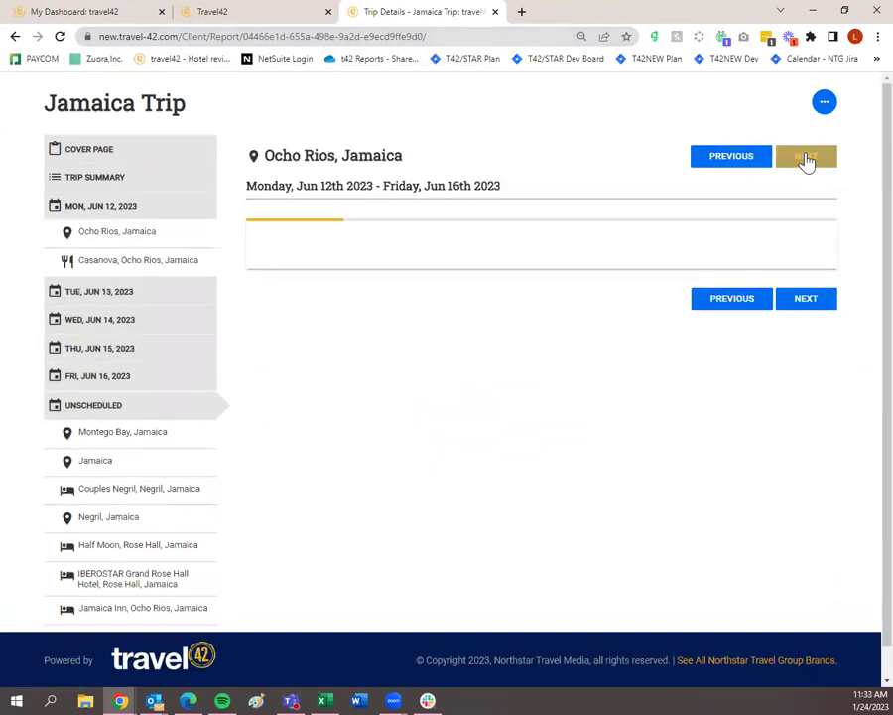
click(805, 159)
click(805, 159)
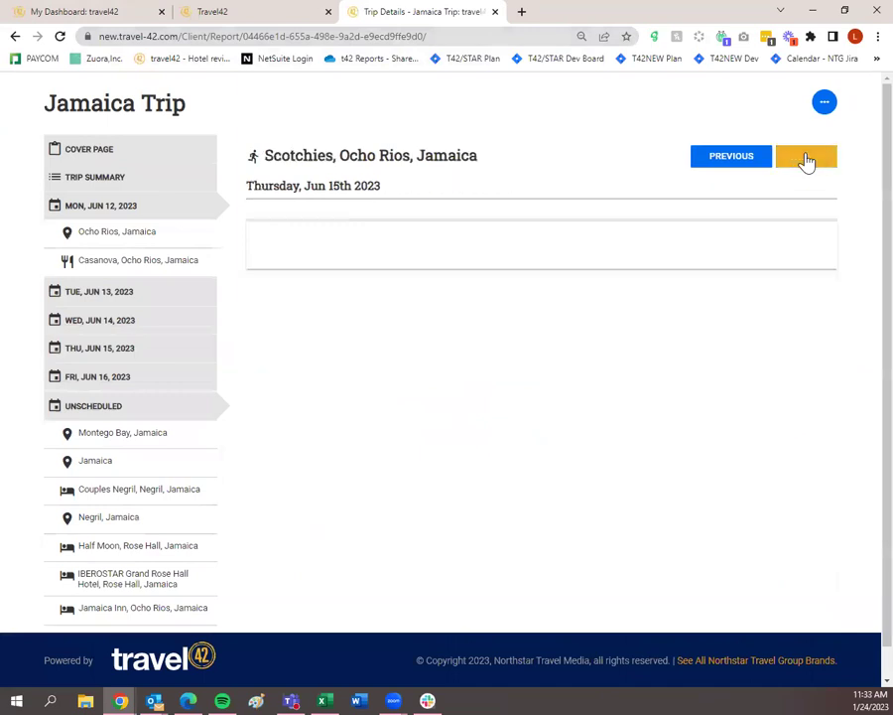
click(127, 460)
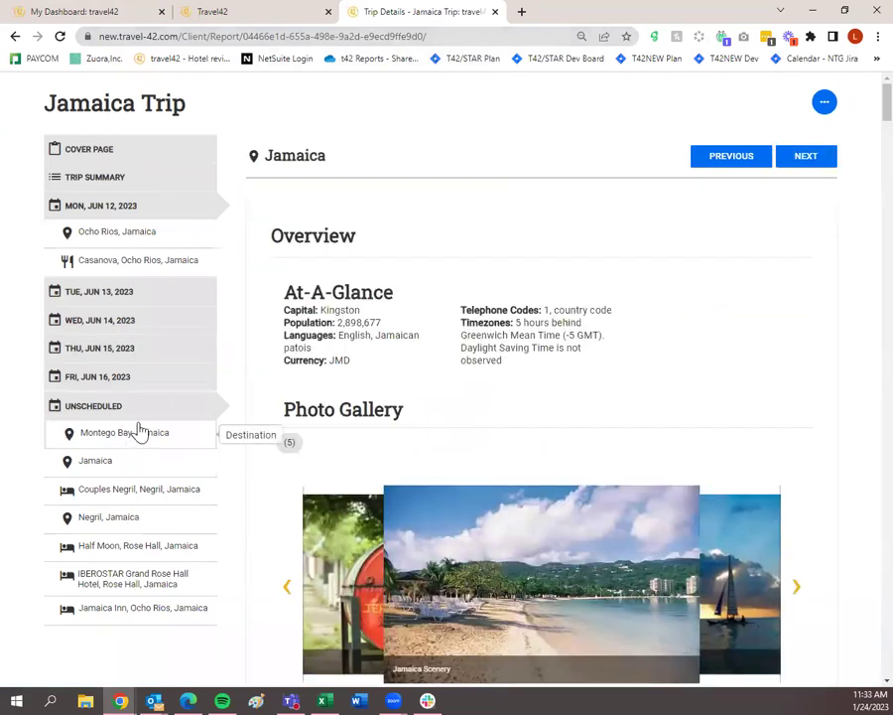
click(96, 10)
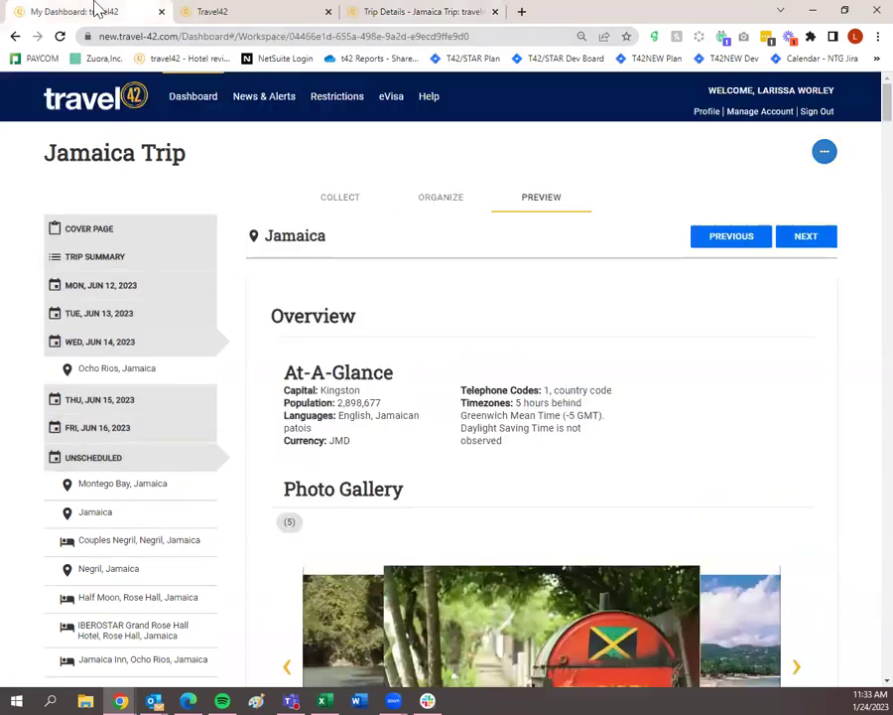
Save & Close the Jamaica Trip plan and scroll the Dashboard's Trip Plans list.
click(825, 154)
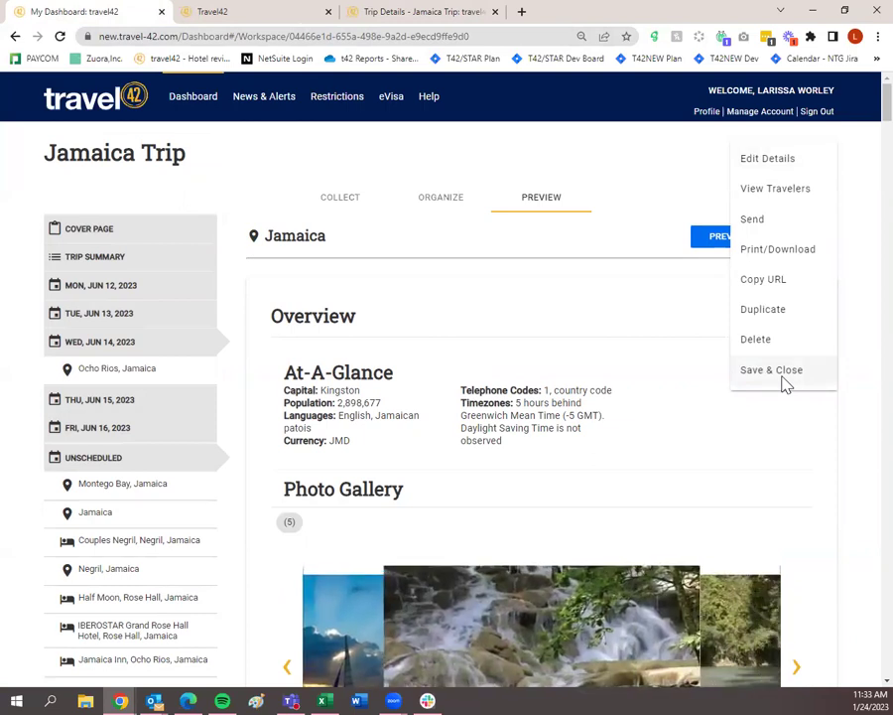
click(782, 370)
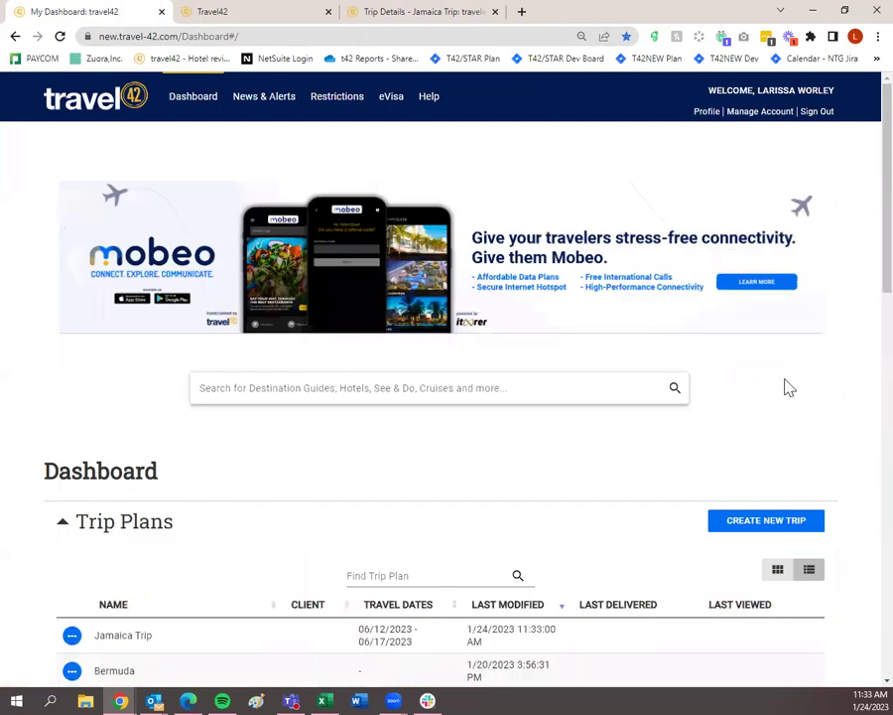
scroll(786, 385, down, 3)
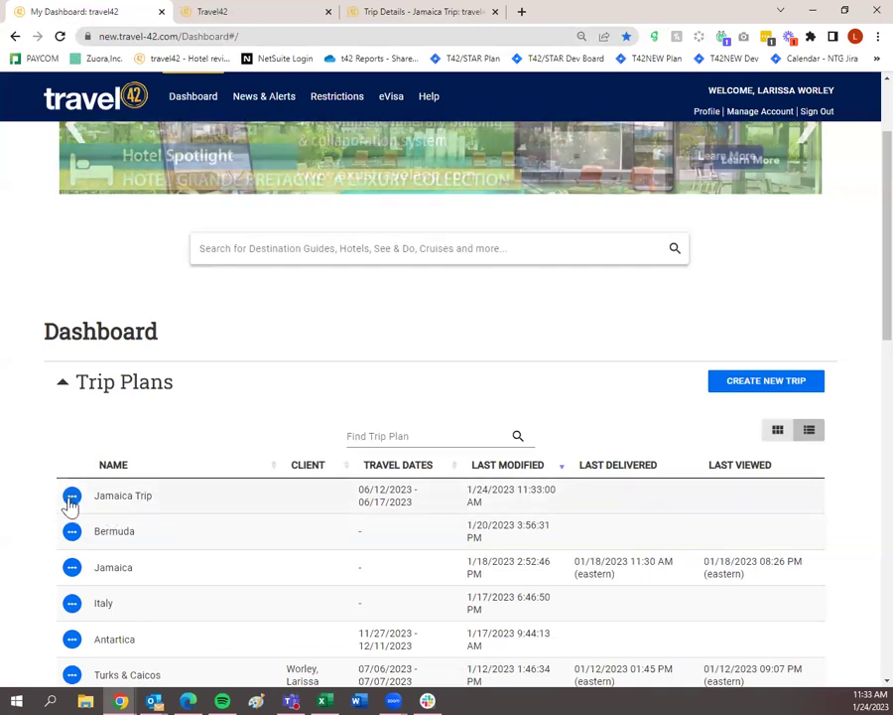
click(73, 500)
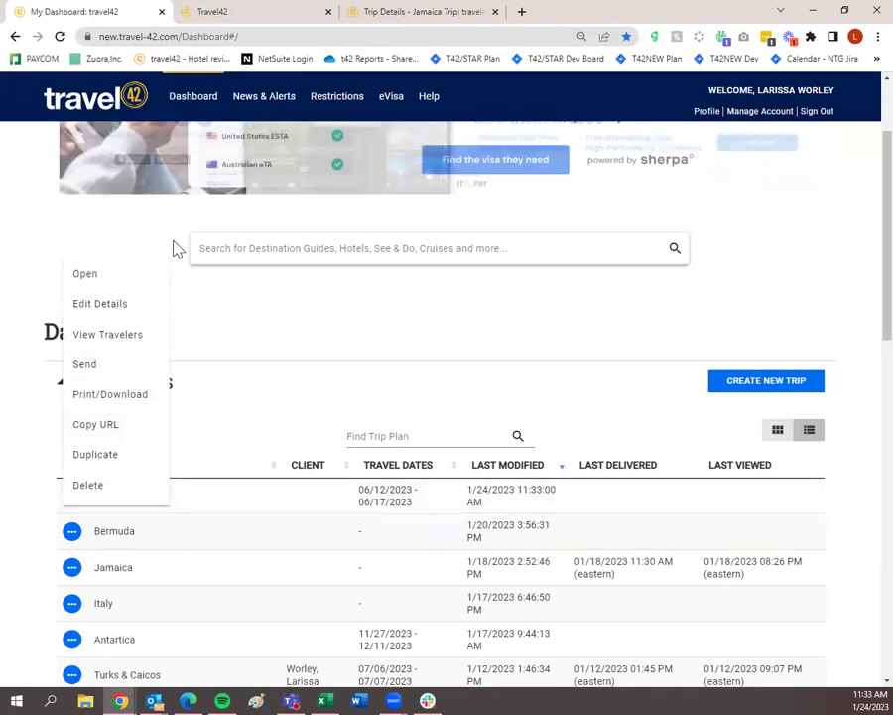
click(220, 238)
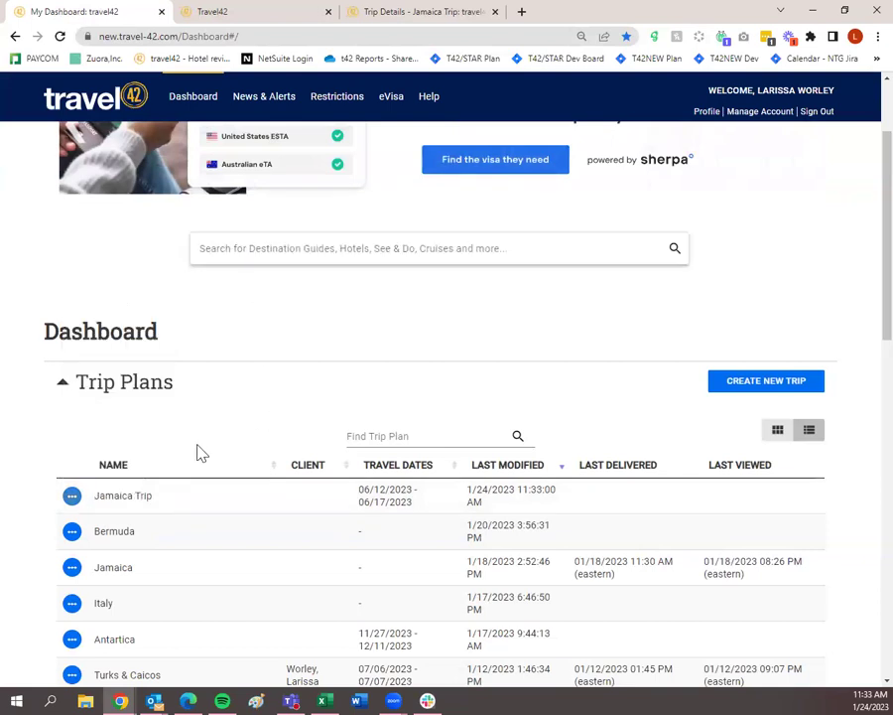
click(72, 498)
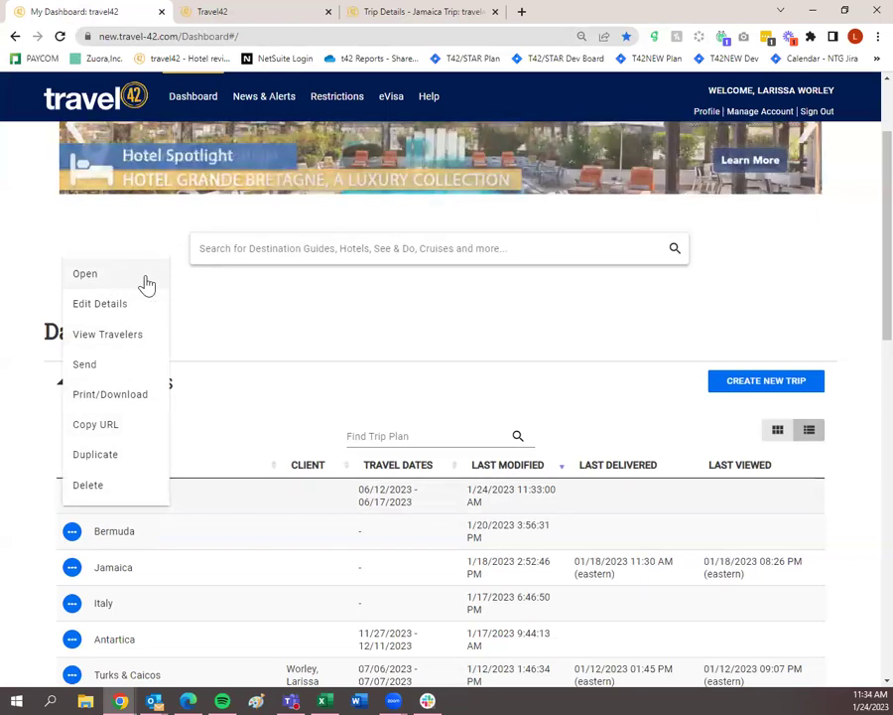
click(34, 229)
scroll(422, 377, up, 2)
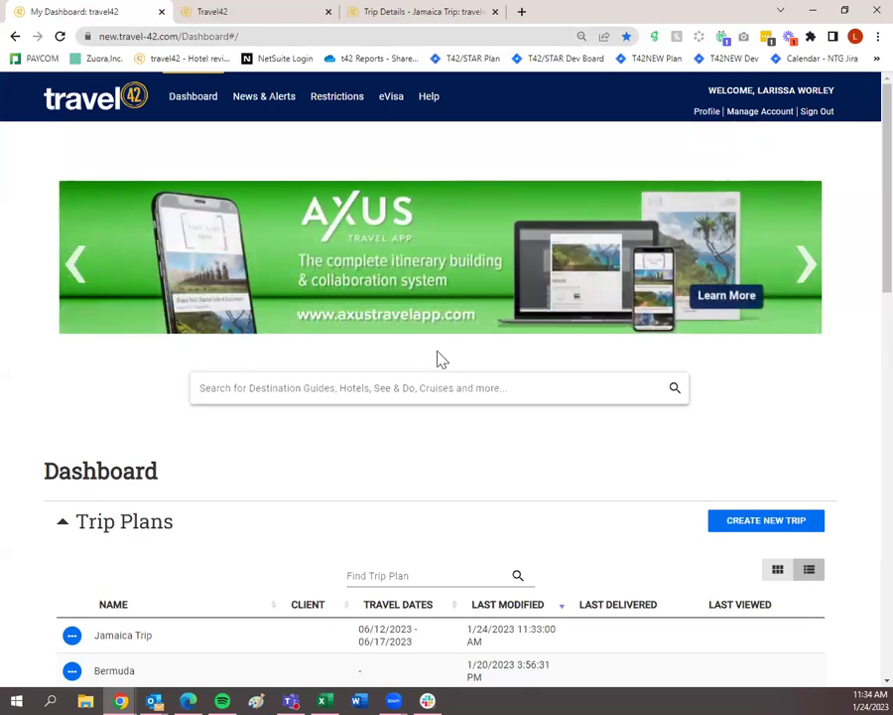
Open My Profile, review the business card details and Preferences tab, then return to Business Card.
click(707, 112)
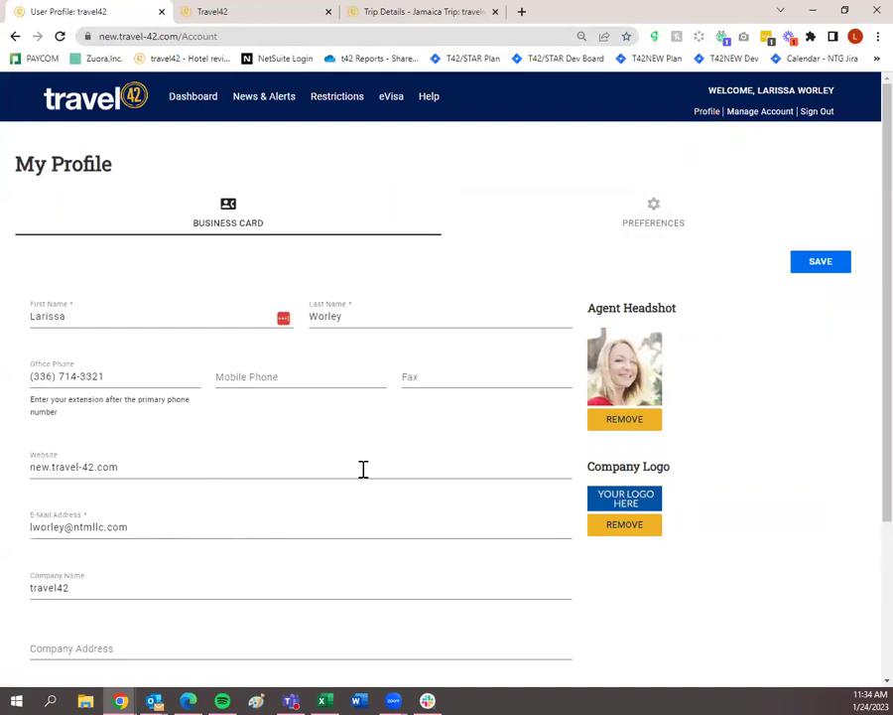
scroll(322, 515, down, 4)
scroll(323, 515, up, 4)
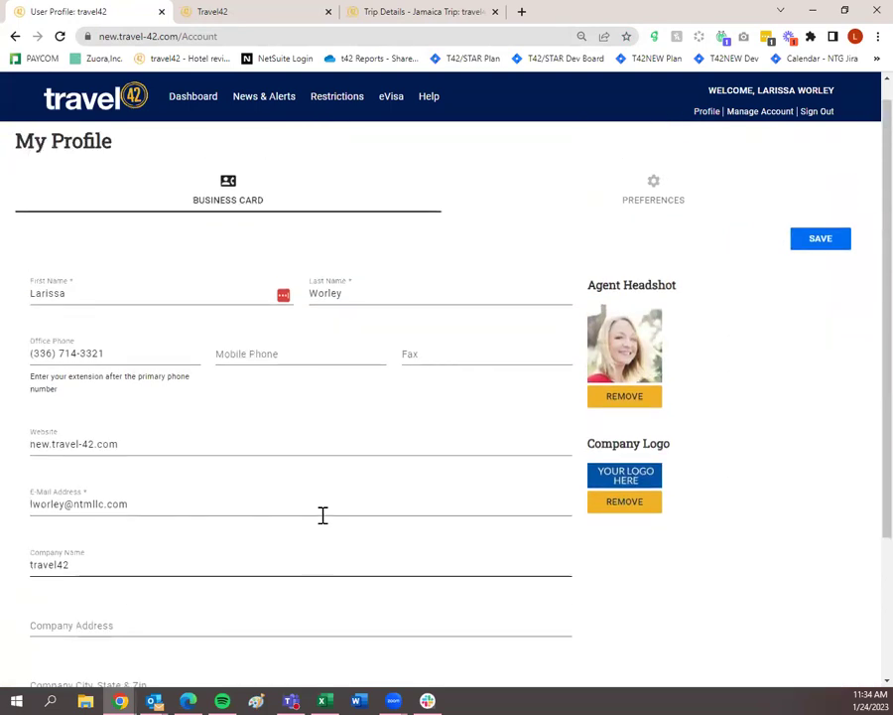
click(643, 226)
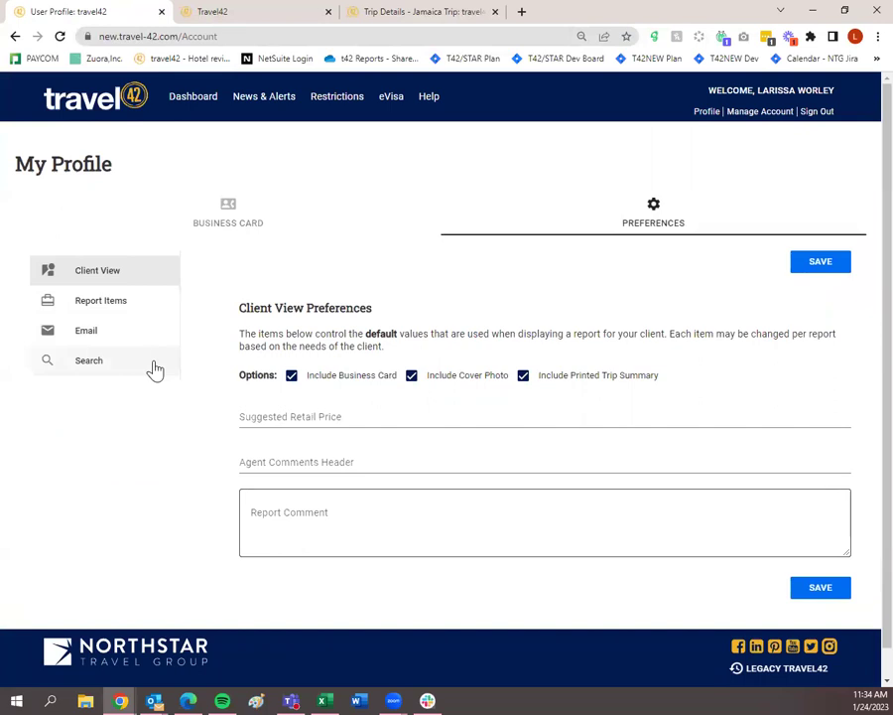
click(227, 220)
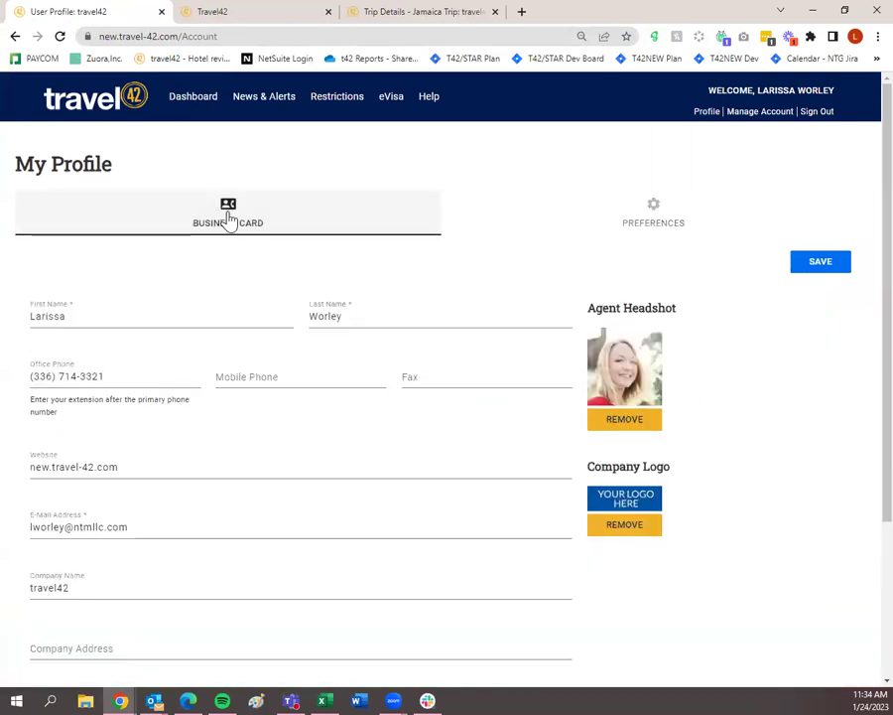